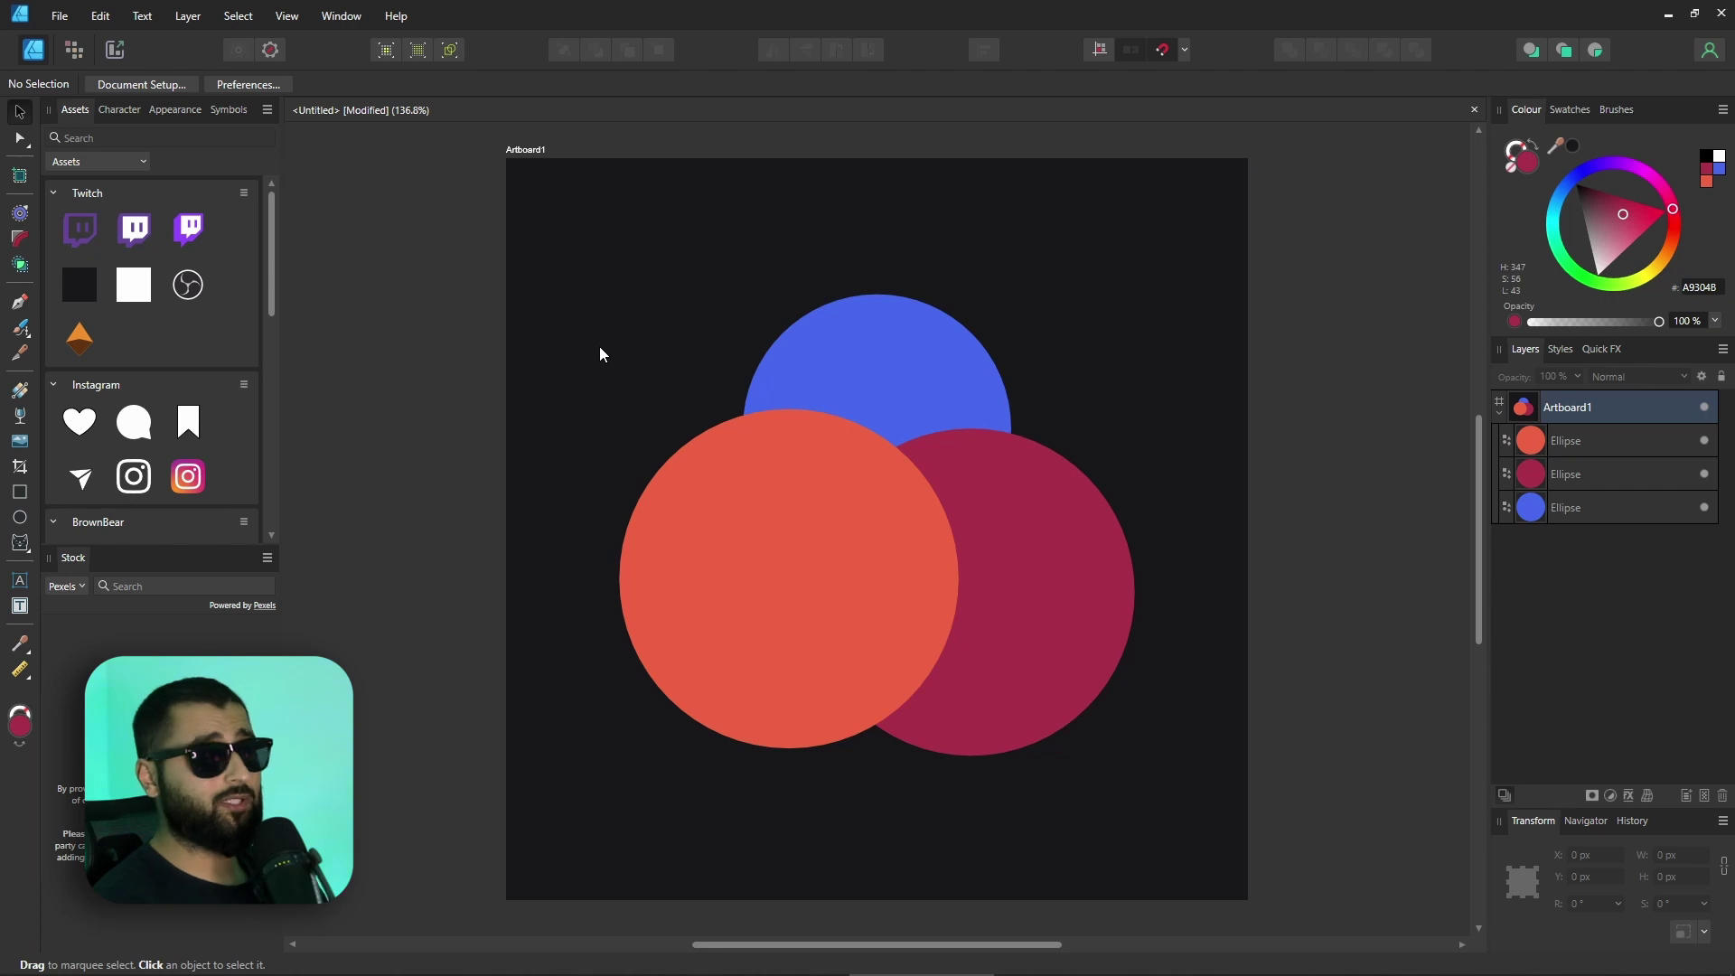
- Marquee-select the blue, orange and magenta circles on the dark artboard
left_click_drag(610, 229, 1196, 779)
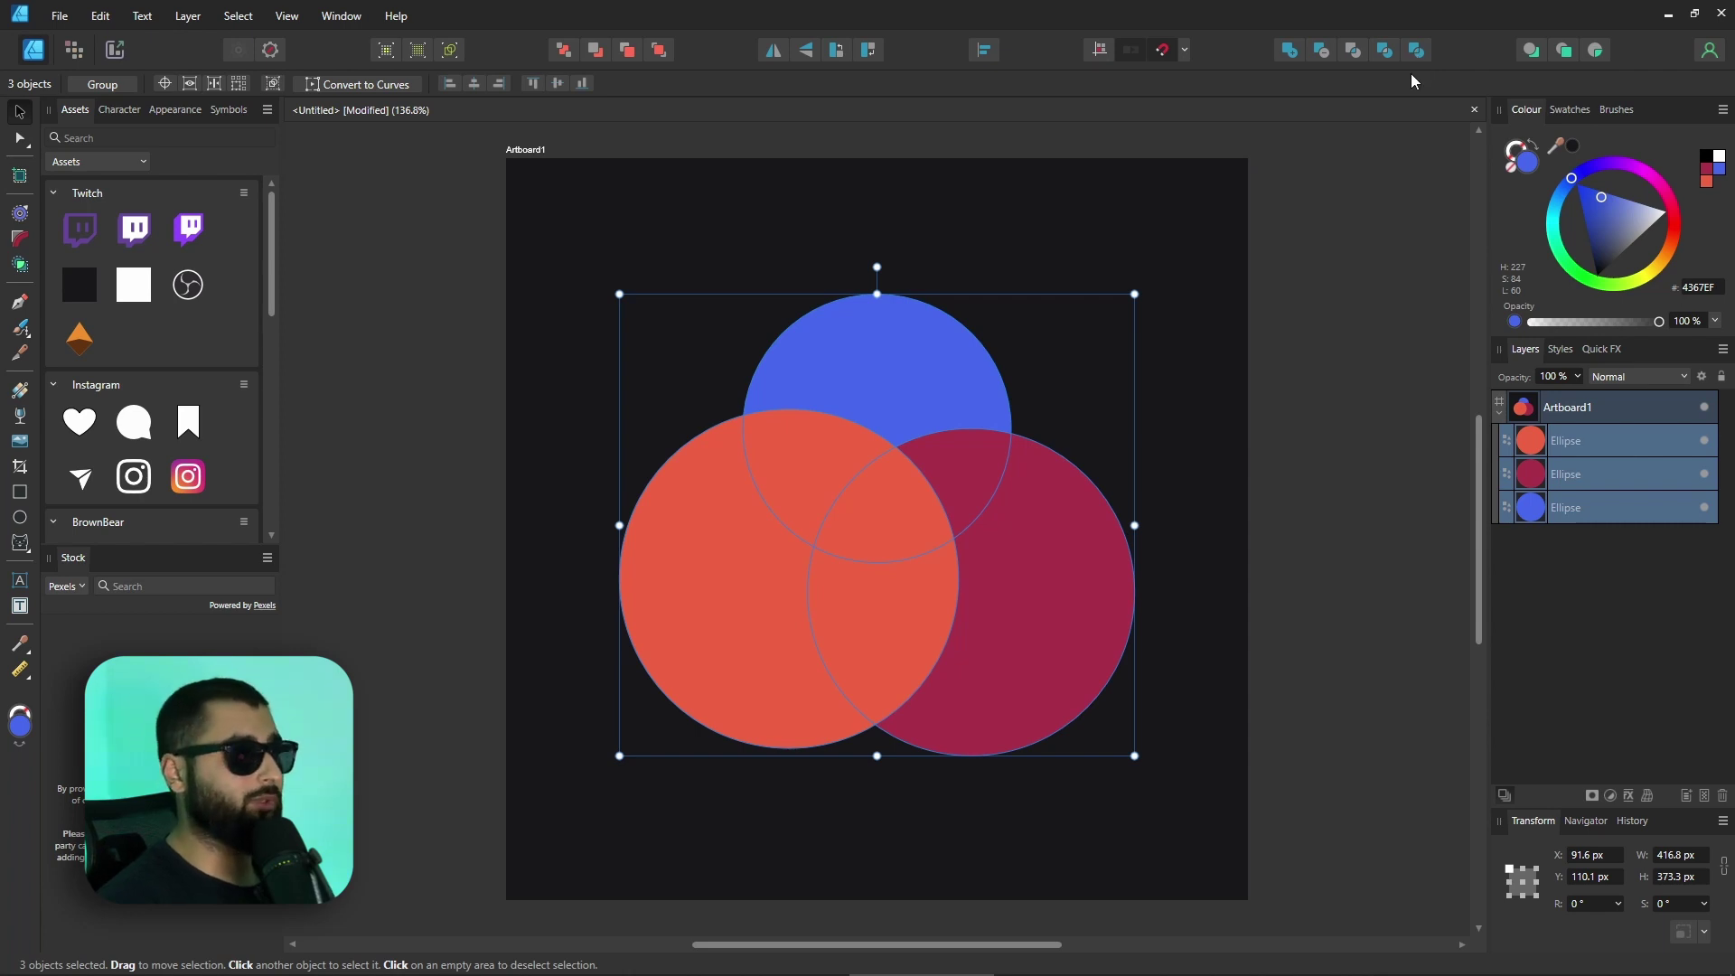
- Deselect, marquee-select all three circles again, and switch to the Shape Builder tool
left_click(722, 371)
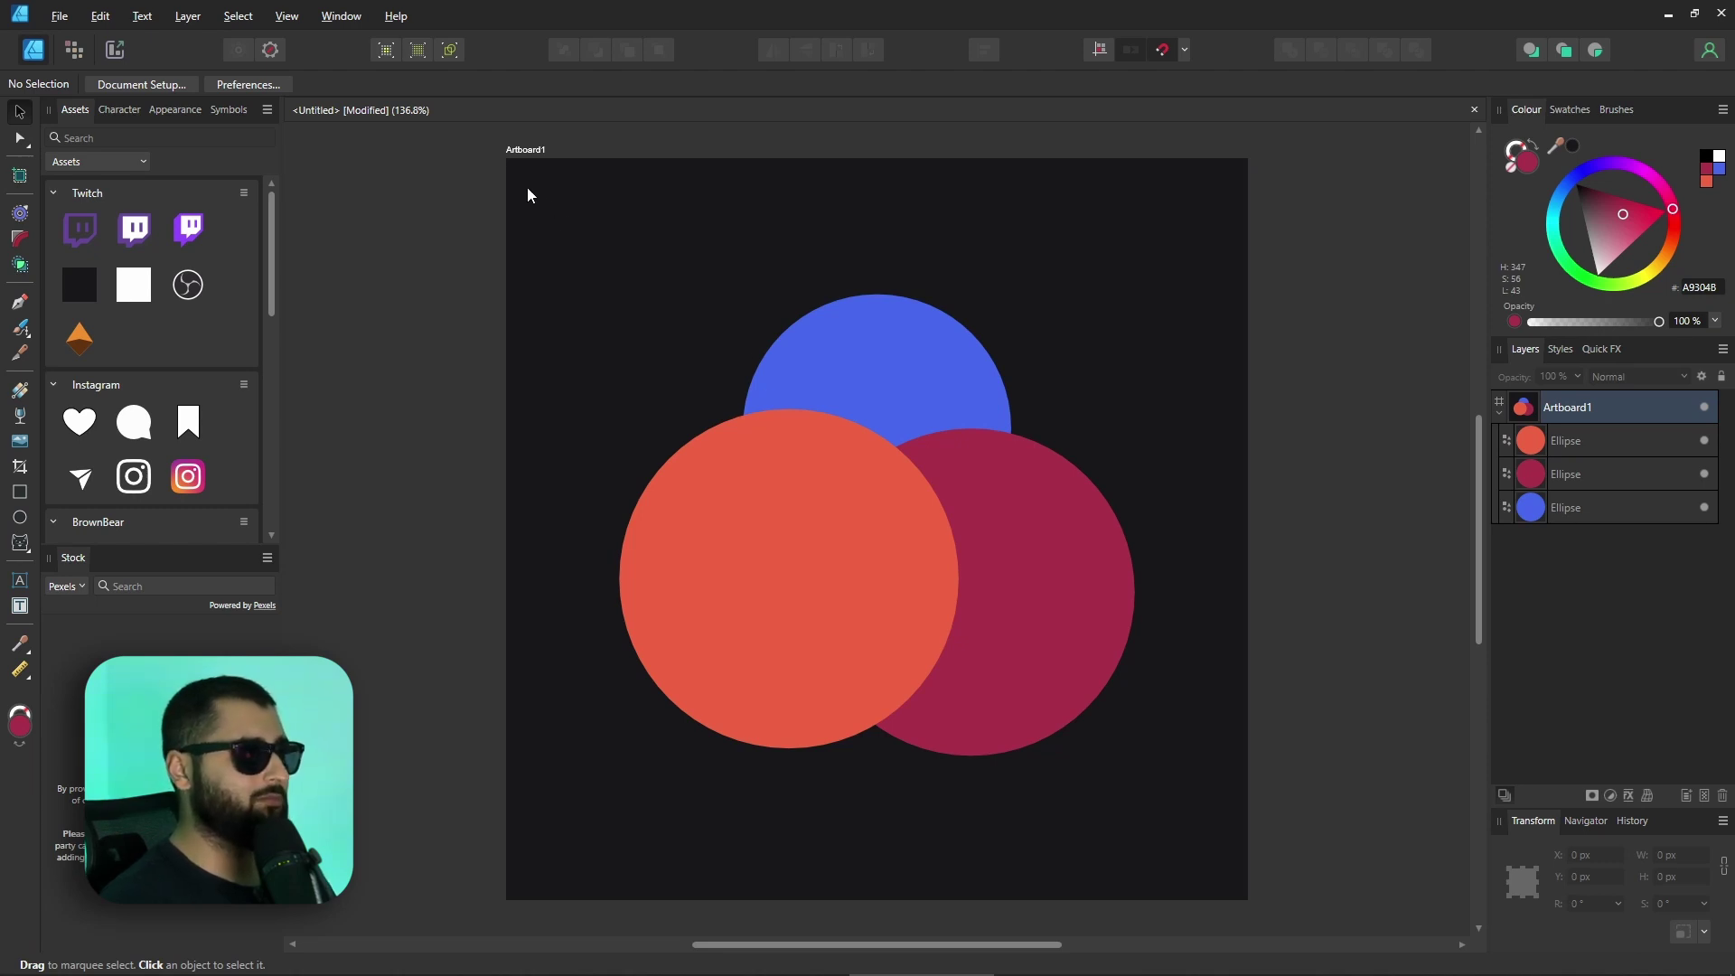
left_click_drag(529, 198, 1262, 866)
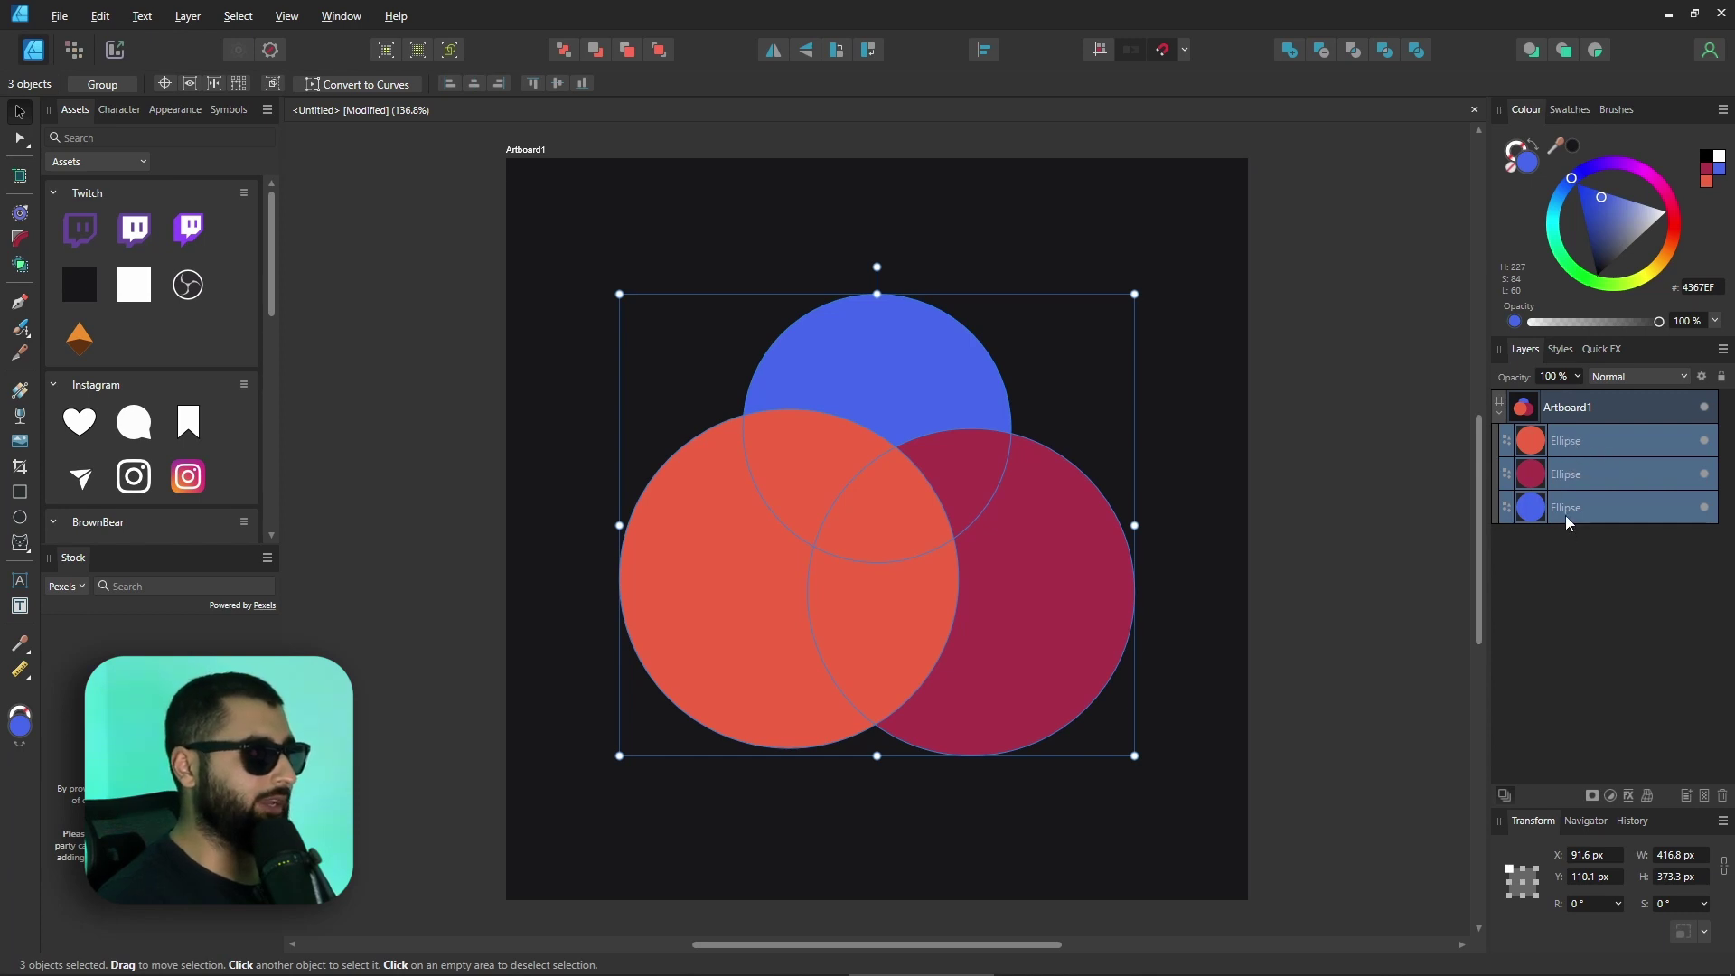
left_click(21, 265)
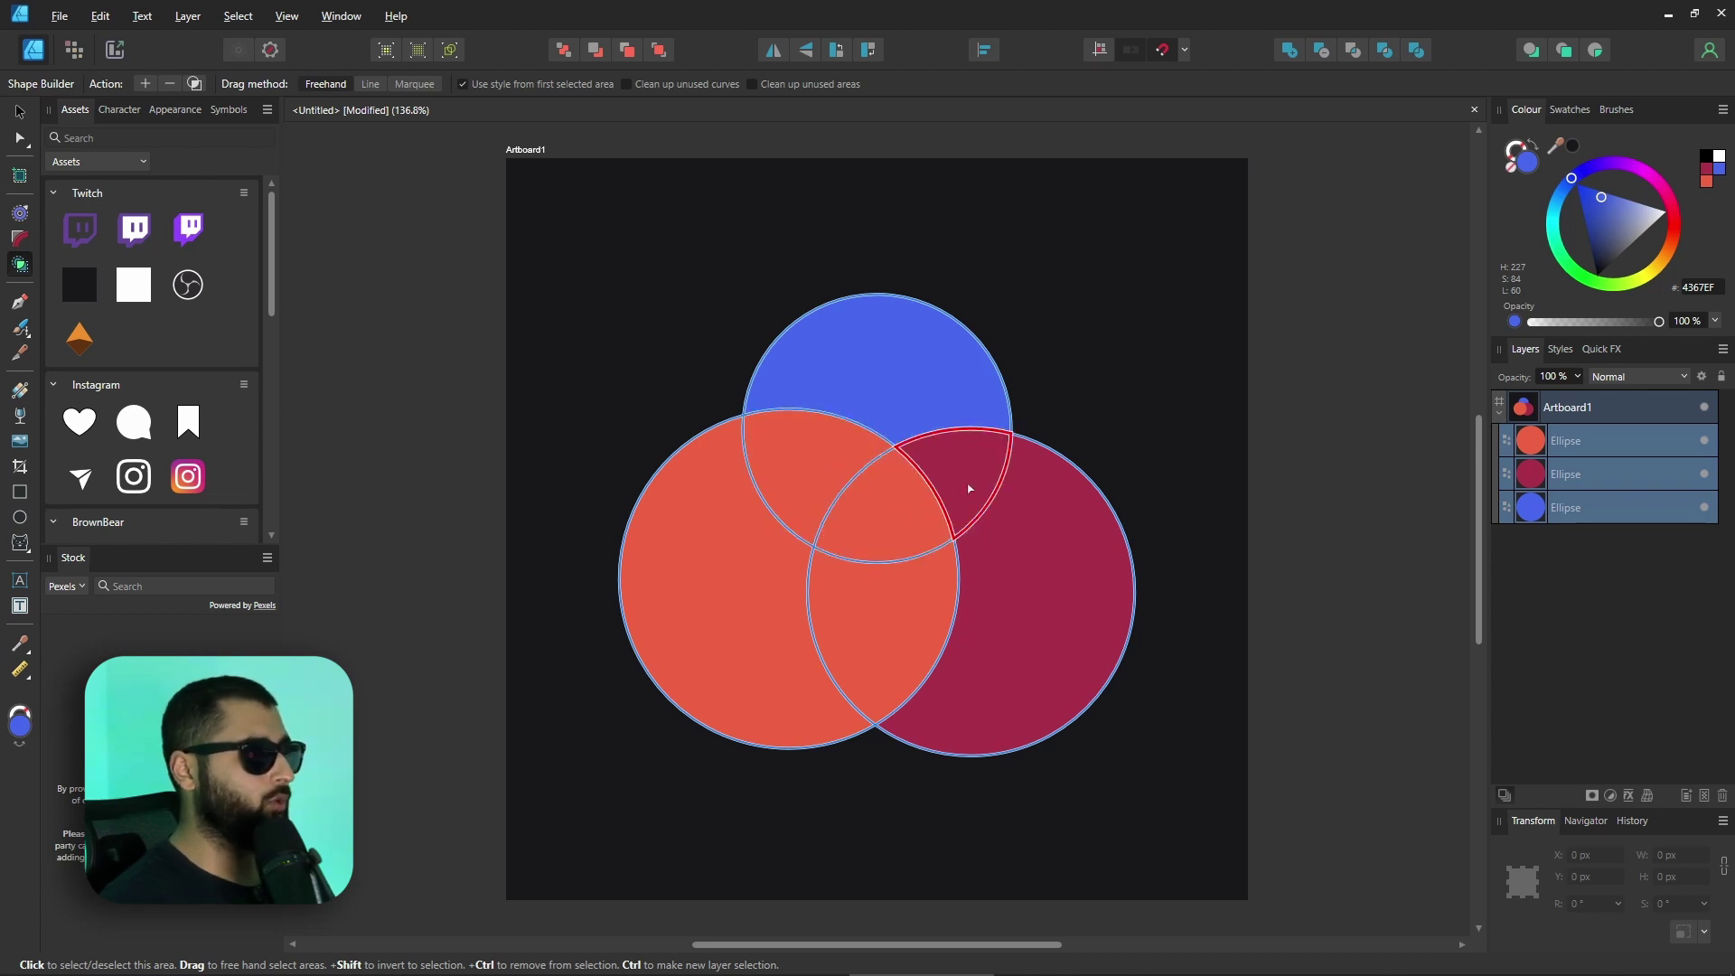
mouse_move(985, 463)
left_mouse_down()
mouse_move(916, 508)
mouse_move(845, 486)
left_mouse_up()
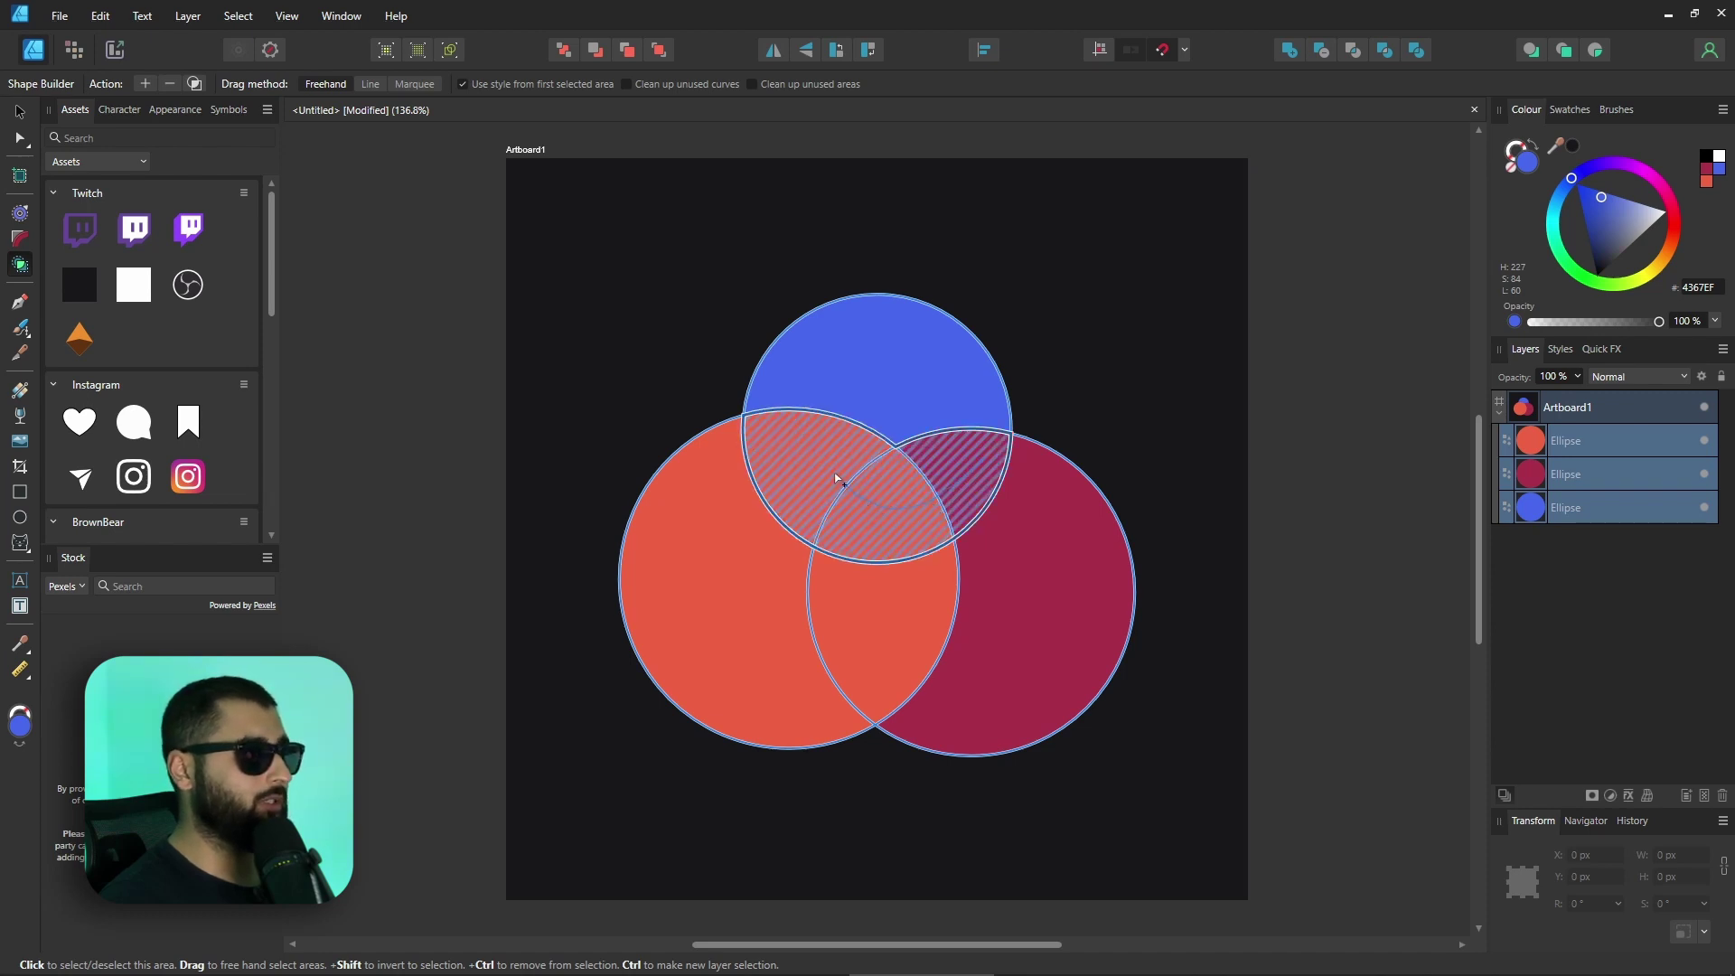
left_click_drag(833, 474, 833, 474)
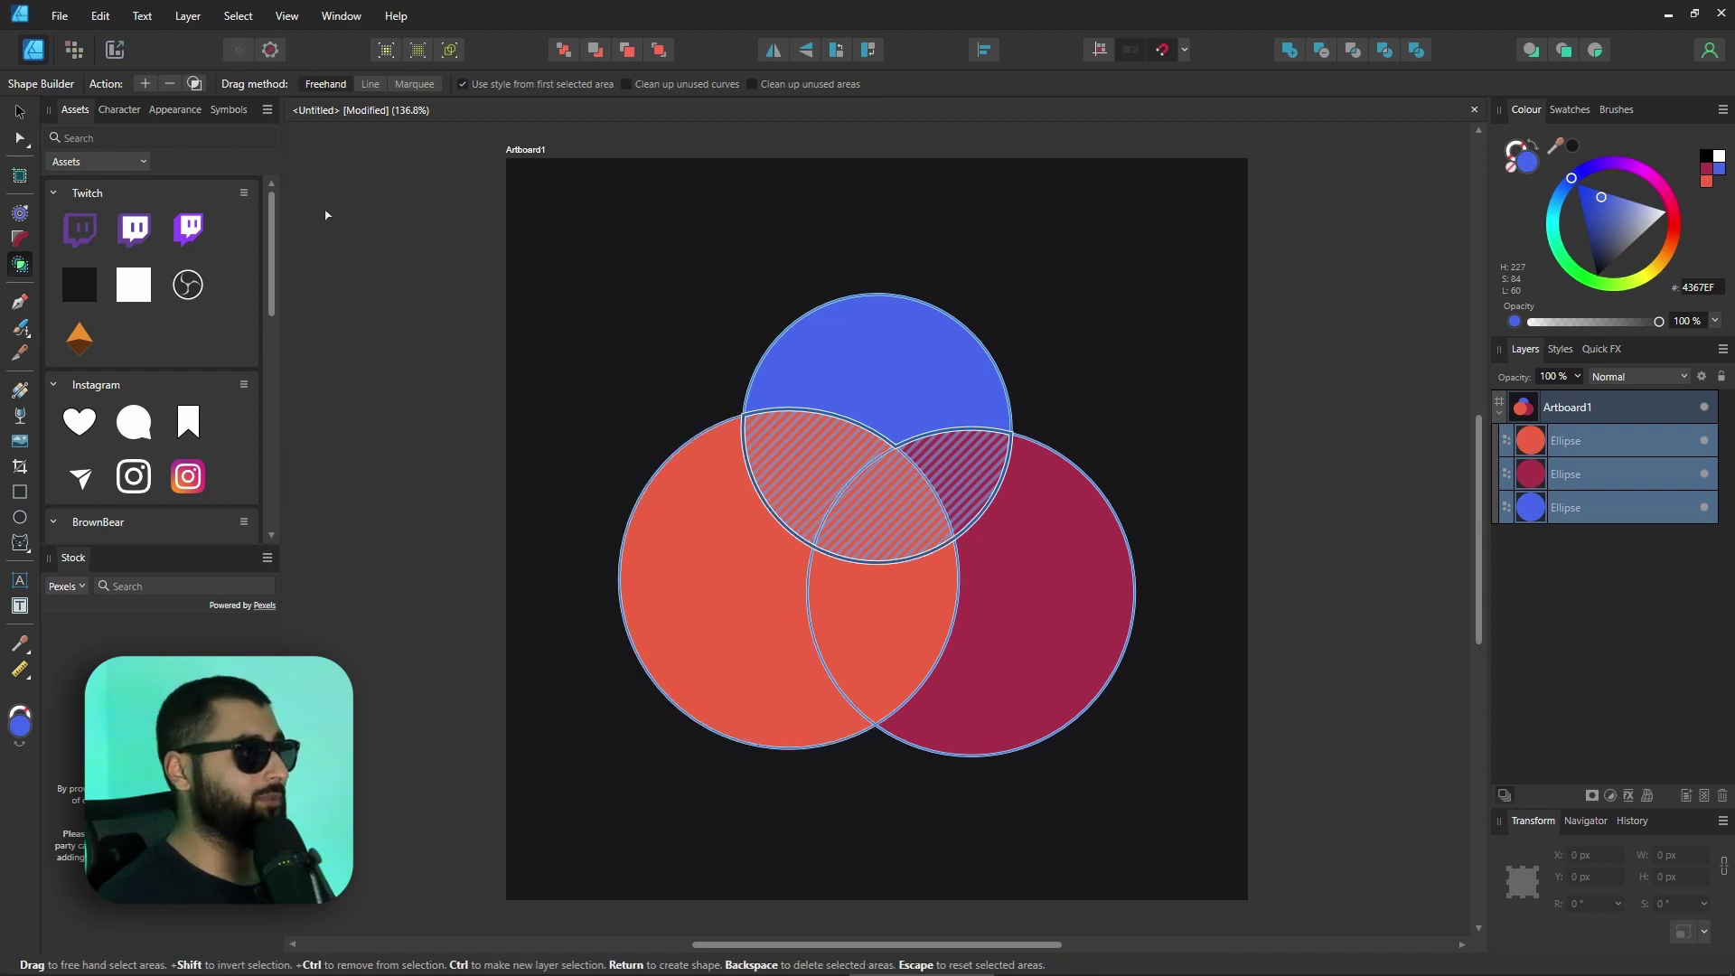
left_click(146, 84)
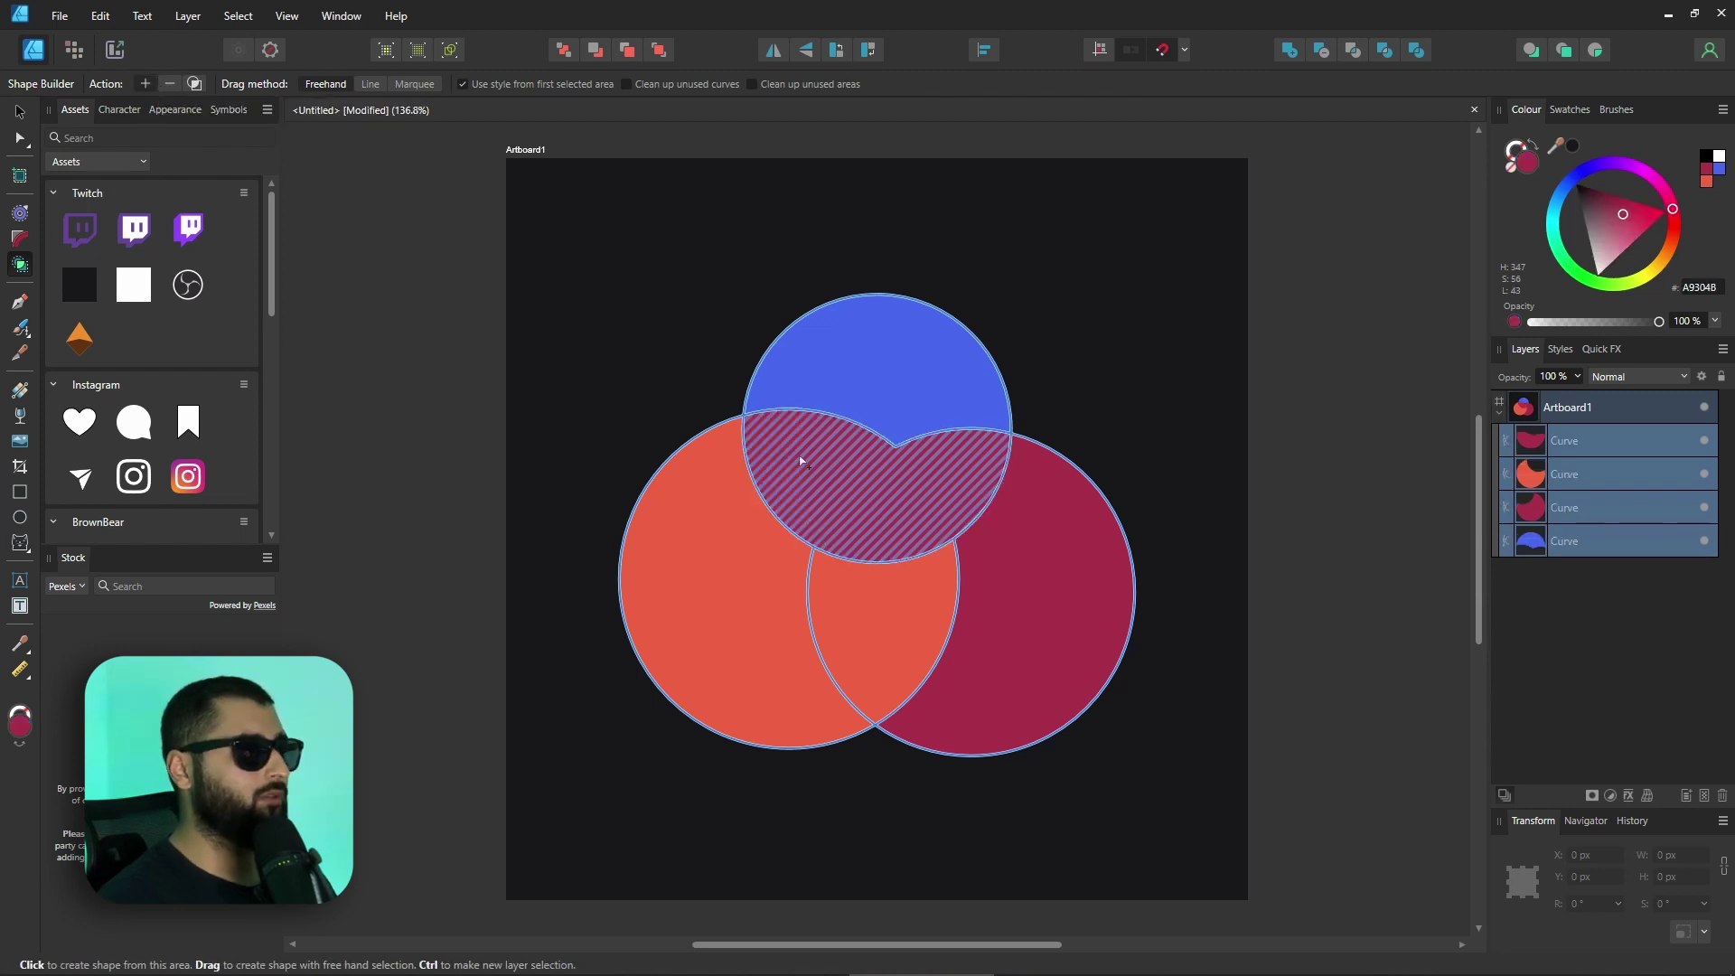
key("ctrl+z")
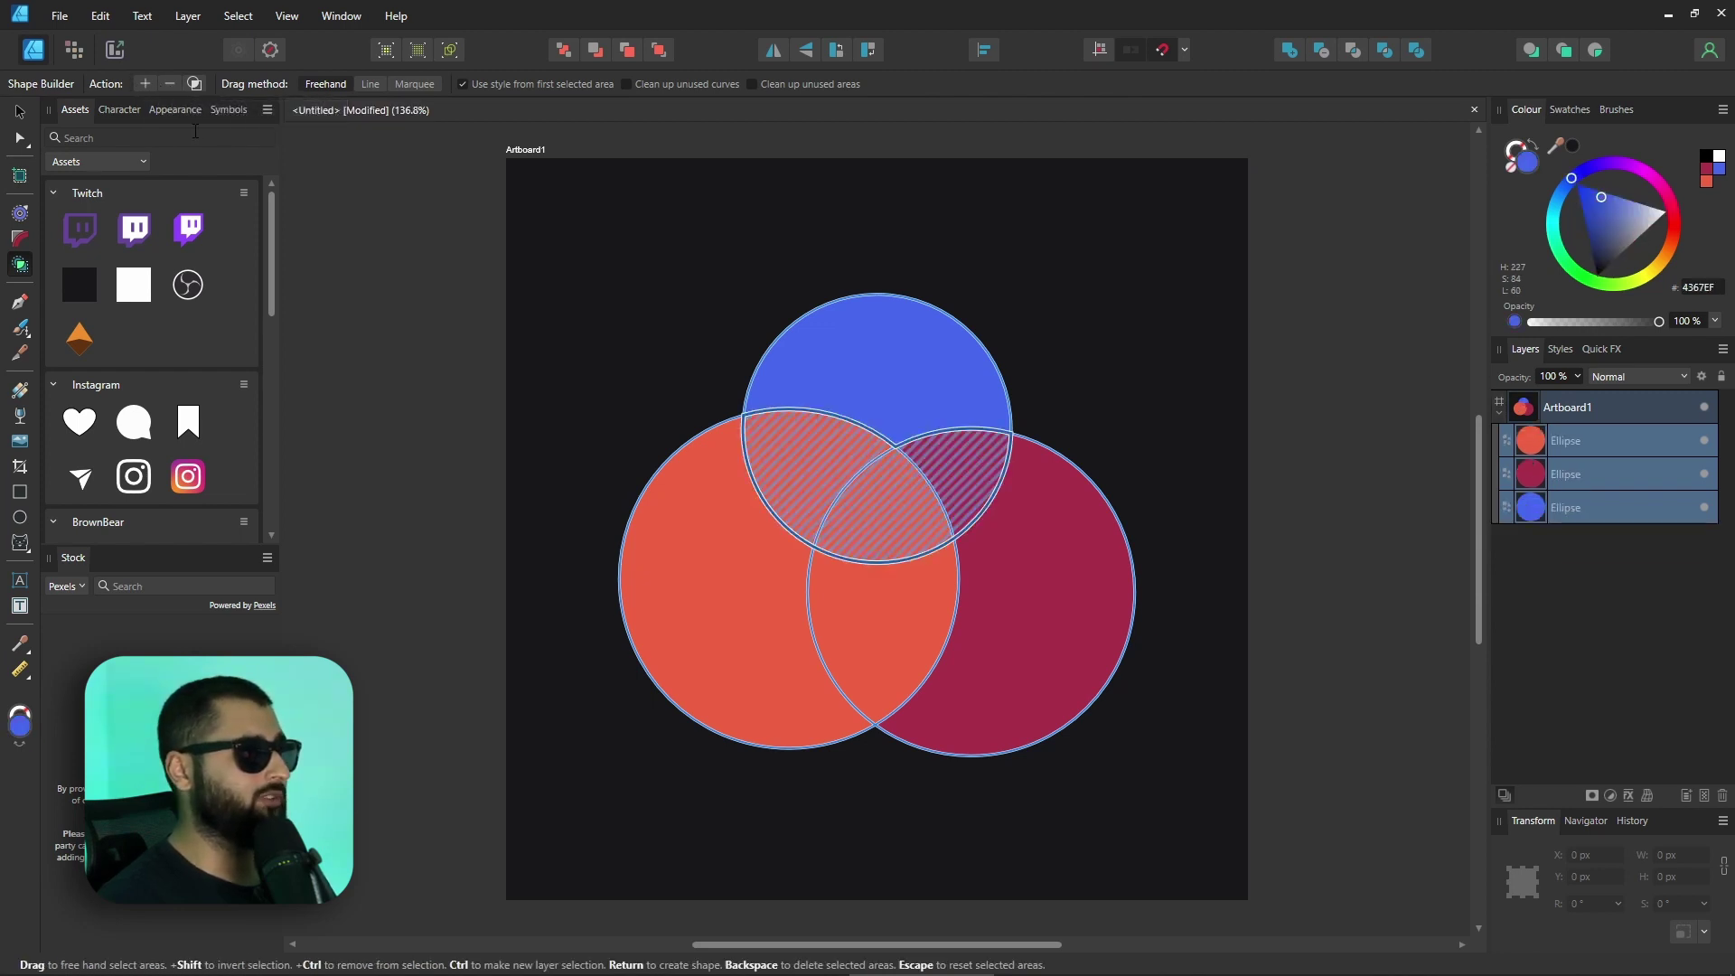
left_click(170, 85)
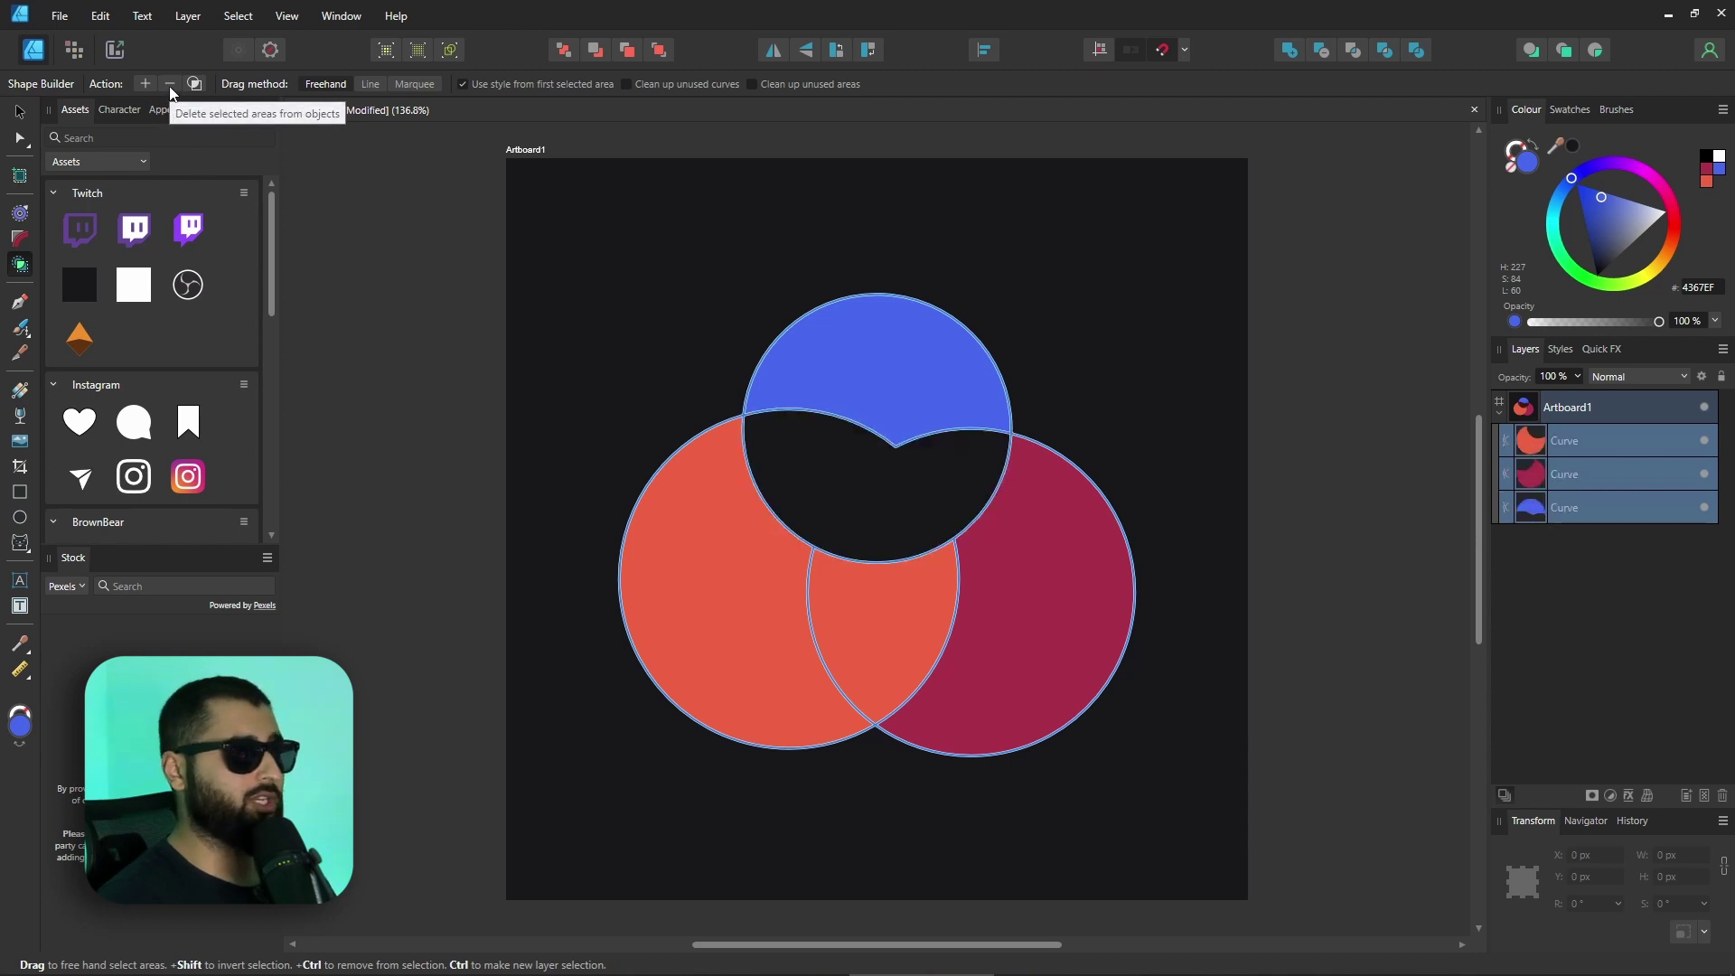
key("ctrl+z")
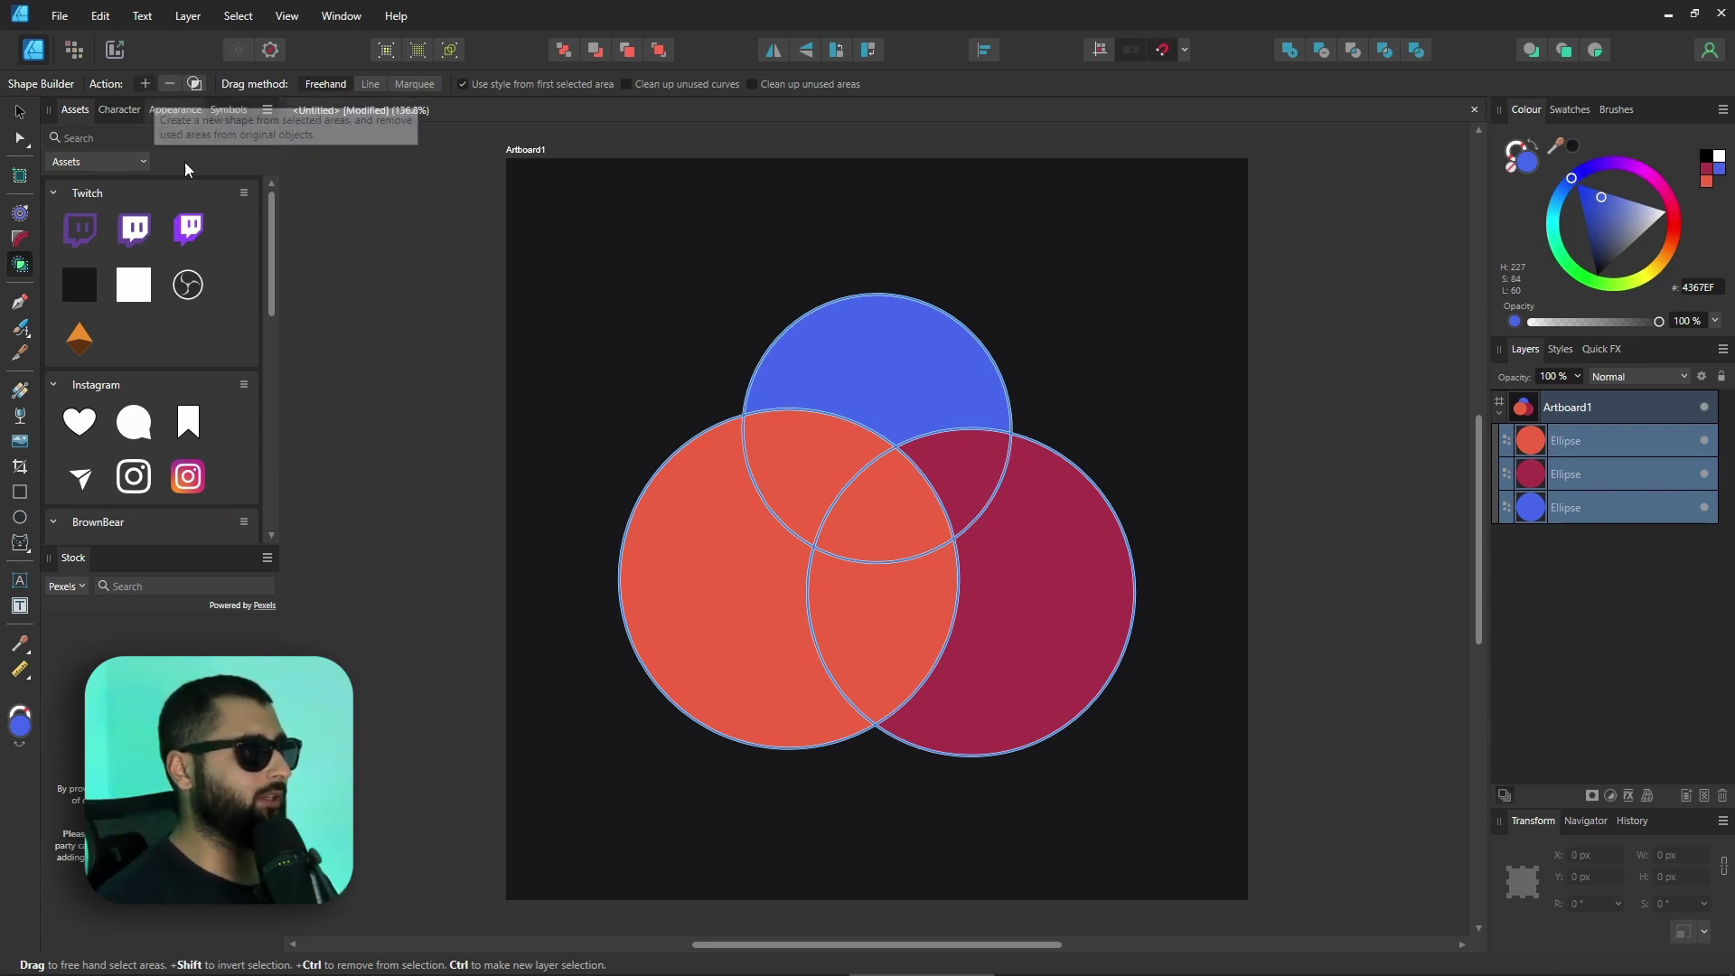
mouse_move(976, 467)
left_mouse_down()
mouse_move(911, 511)
mouse_move(890, 596)
left_mouse_up()
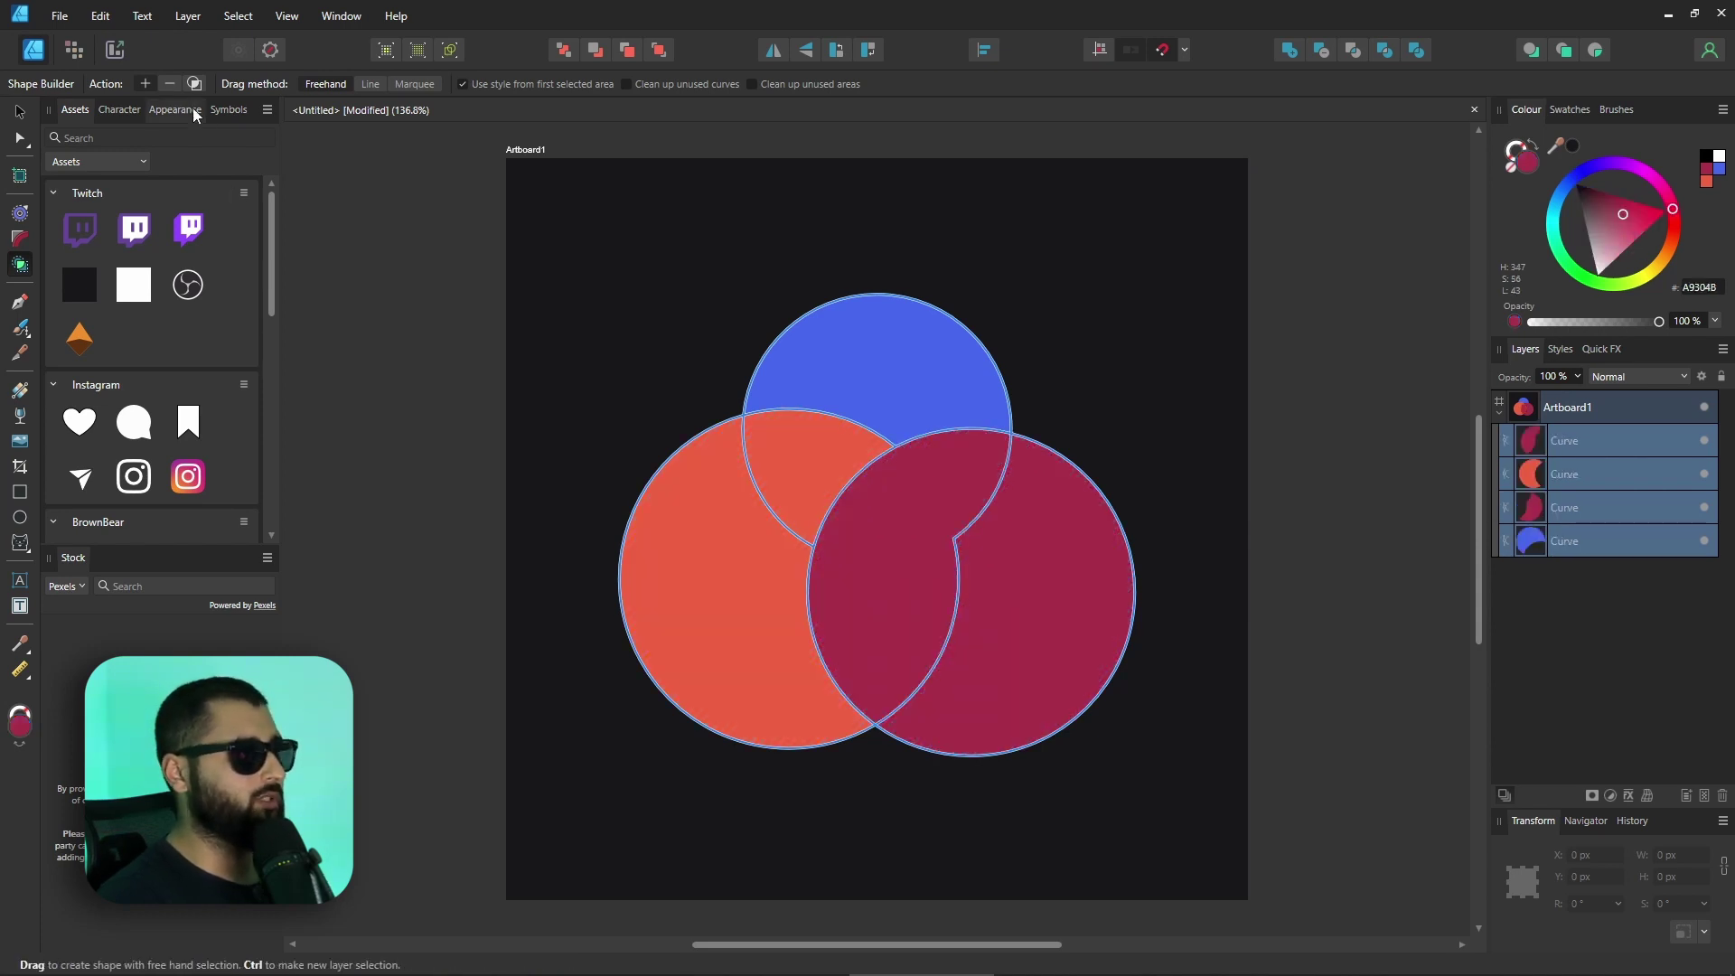
left_click(169, 84)
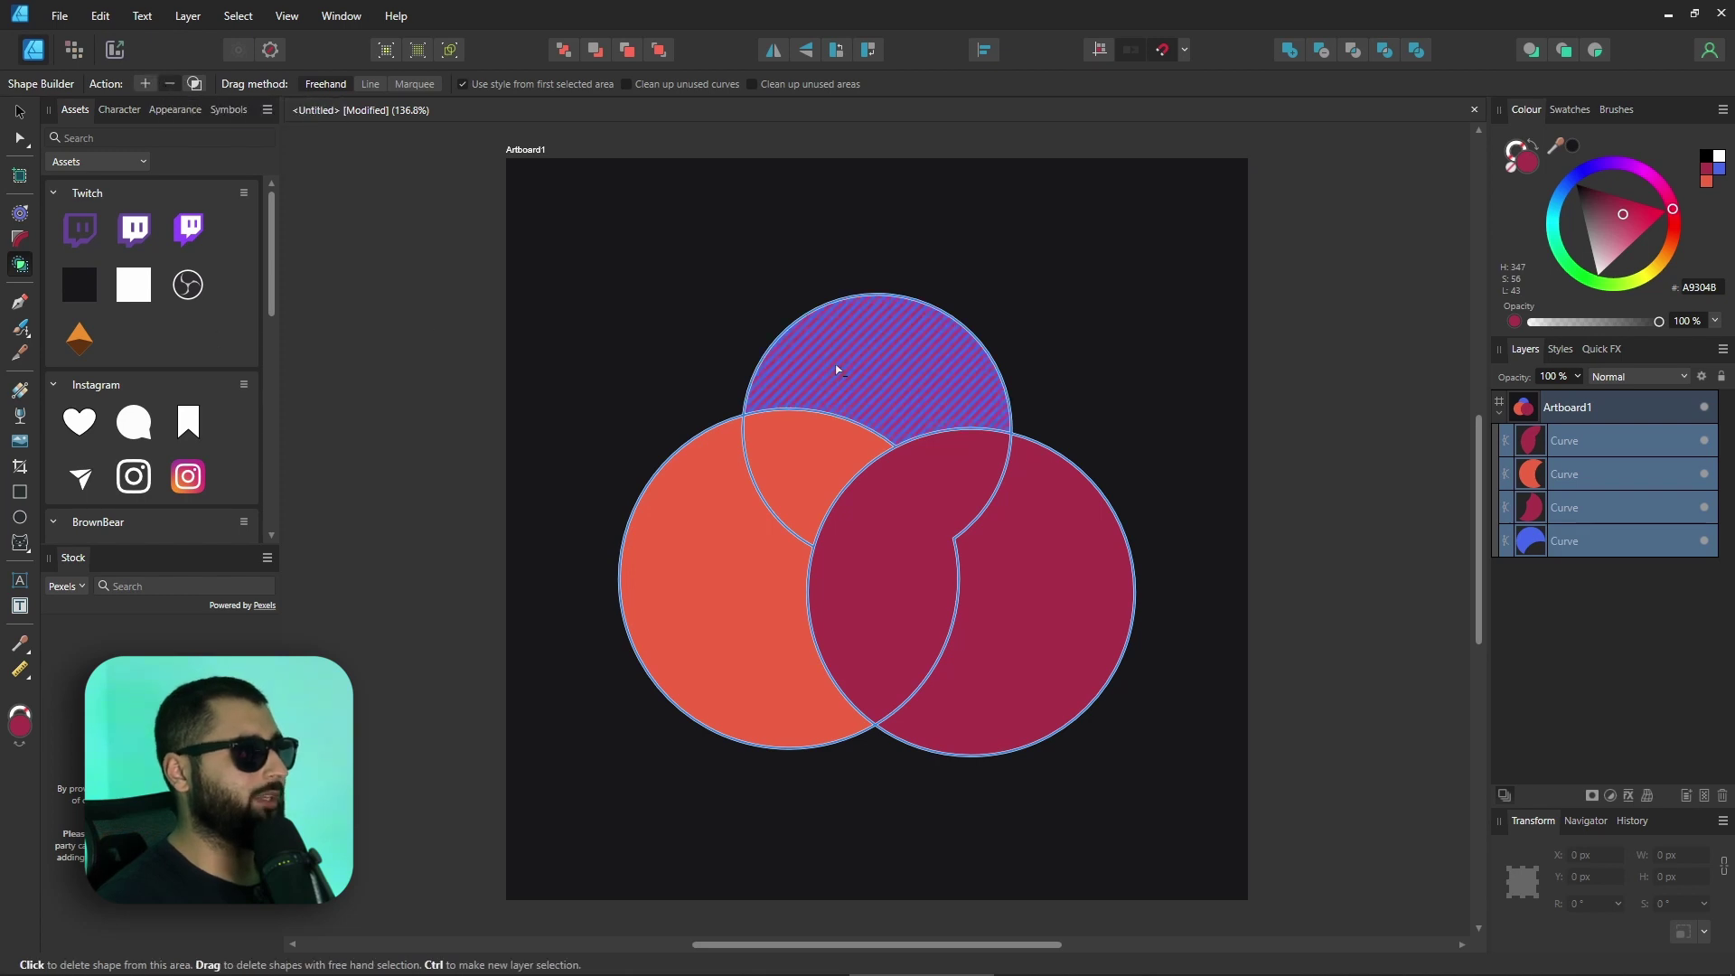
left_click_drag(821, 468, 875, 805)
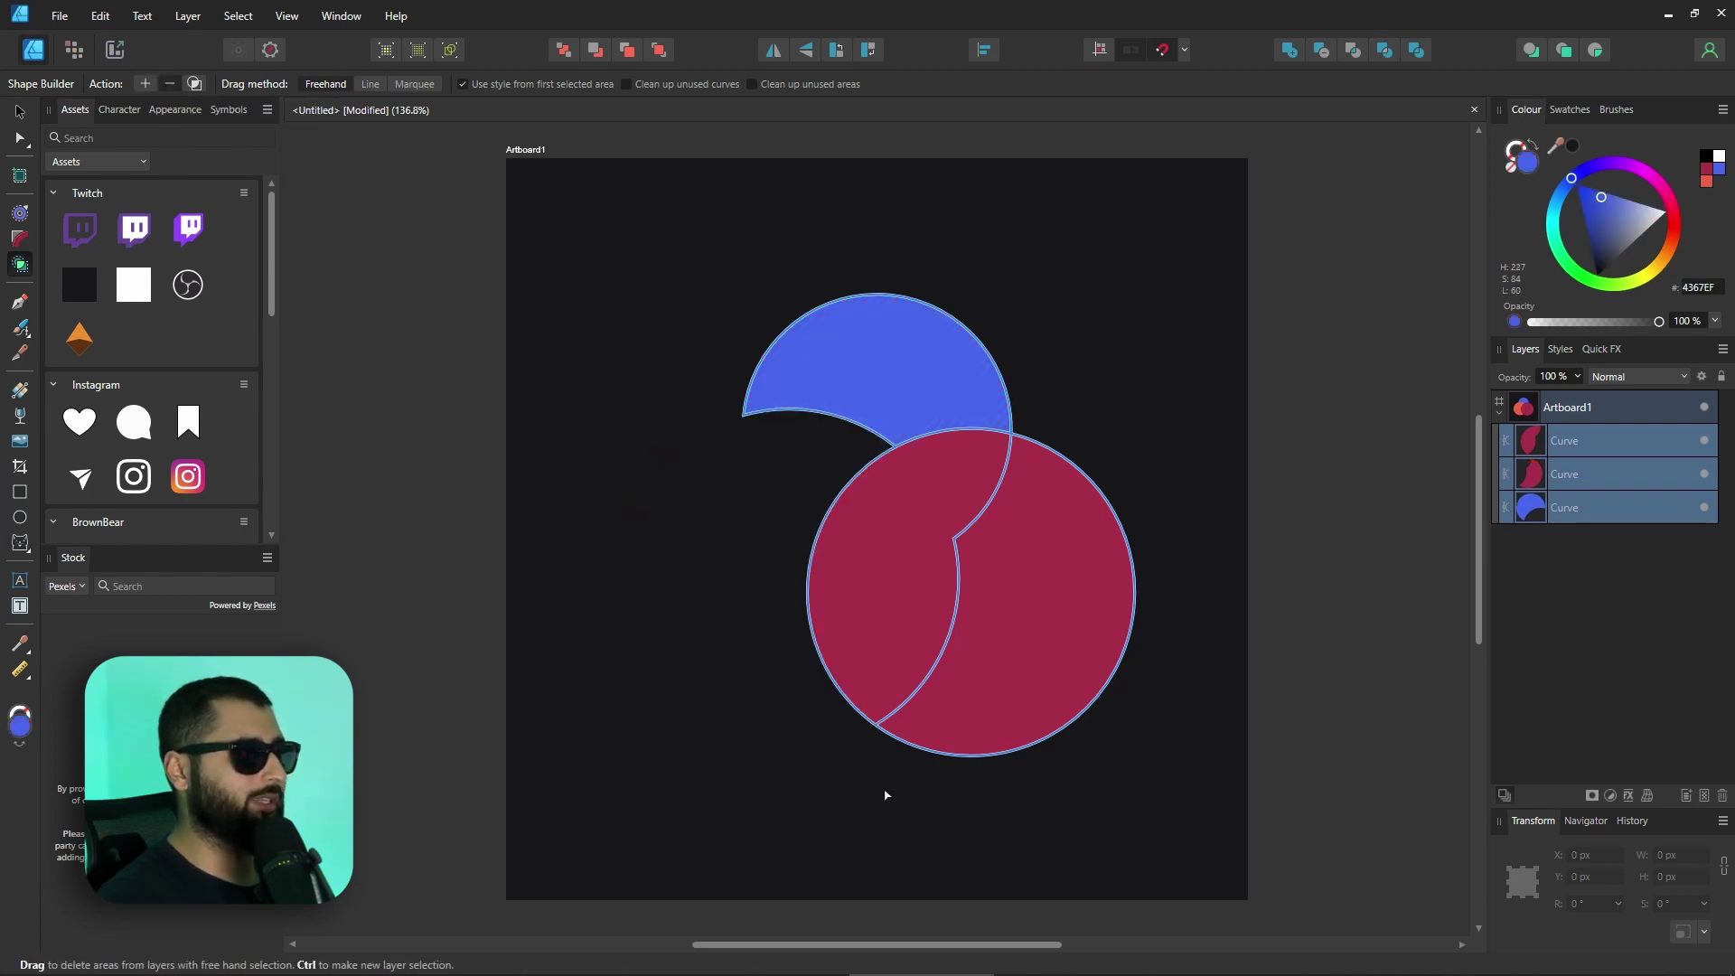
key("ctrl+z")
key("ctrl+z")
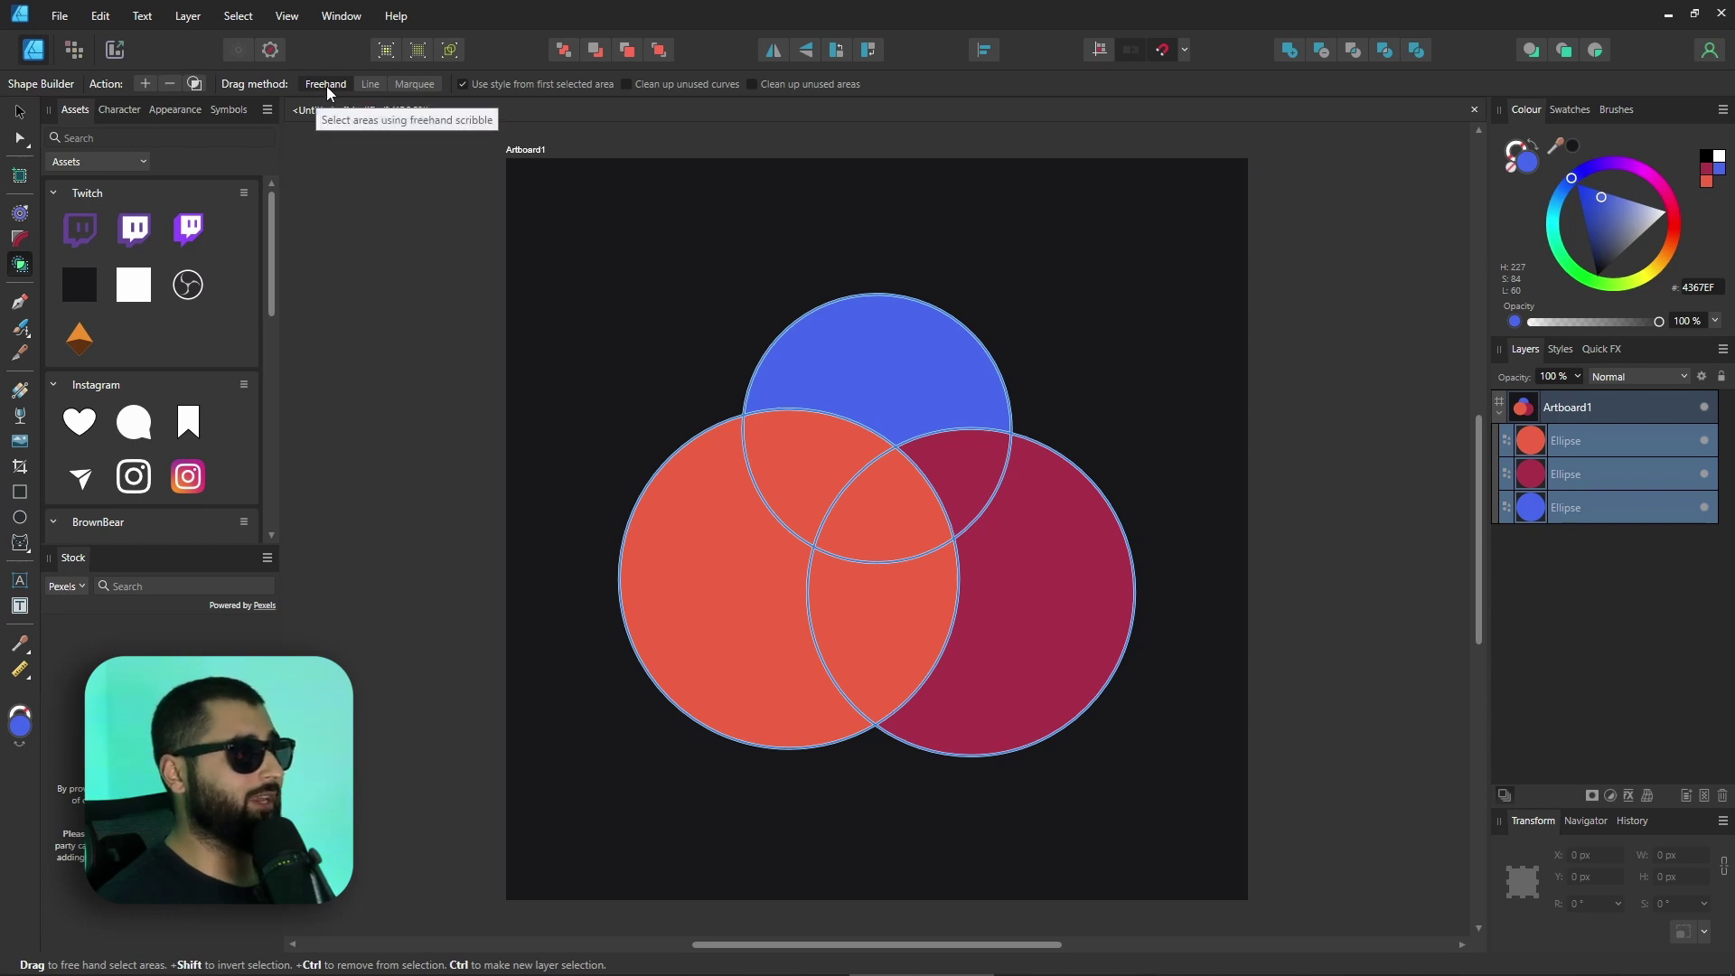
- Try freehand and straight-line area selection strokes with the Shape Builder
mouse_move(1070, 234)
left_mouse_down()
mouse_move(754, 226)
mouse_move(1150, 329)
mouse_move(789, 244)
mouse_move(813, 220)
mouse_move(1125, 201)
mouse_move(608, 241)
mouse_move(1177, 290)
mouse_move(702, 241)
mouse_move(1164, 283)
left_mouse_up()
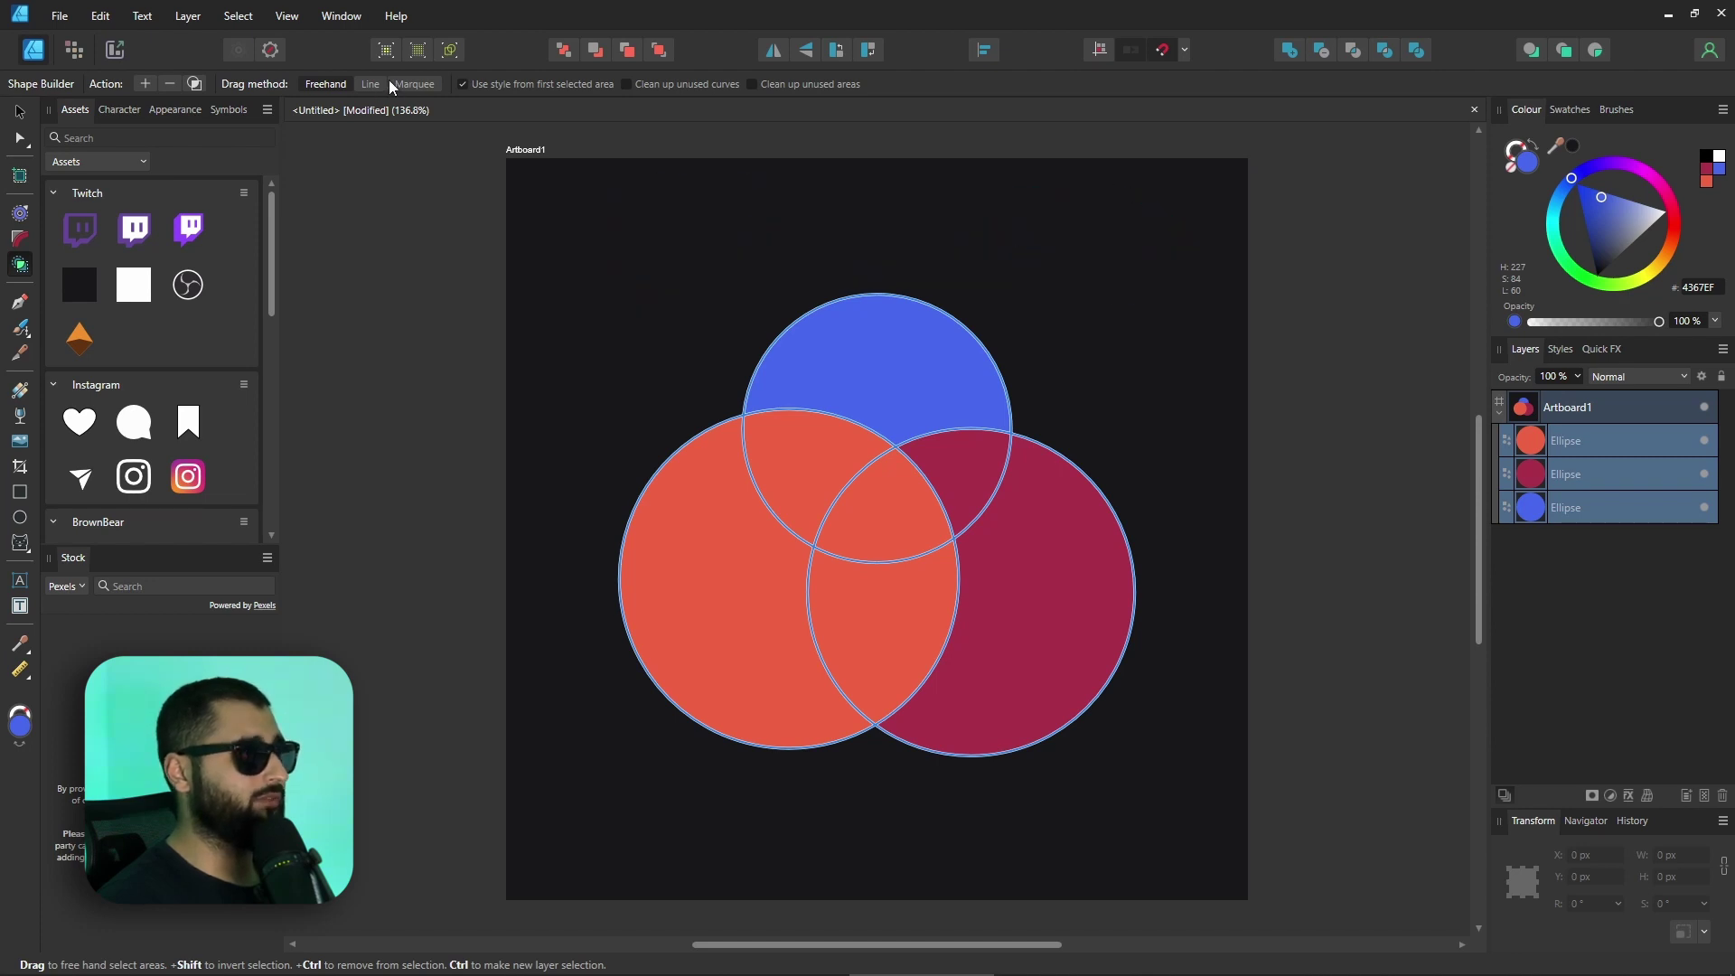
left_click(372, 85)
mouse_move(551, 234)
left_mouse_down()
mouse_move(986, 236)
mouse_move(1088, 492)
mouse_move(642, 774)
mouse_move(728, 840)
mouse_move(1238, 593)
mouse_move(1154, 379)
mouse_move(795, 295)
mouse_move(639, 317)
mouse_move(1132, 754)
left_mouse_up()
left_click_drag(622, 325, 639, 341)
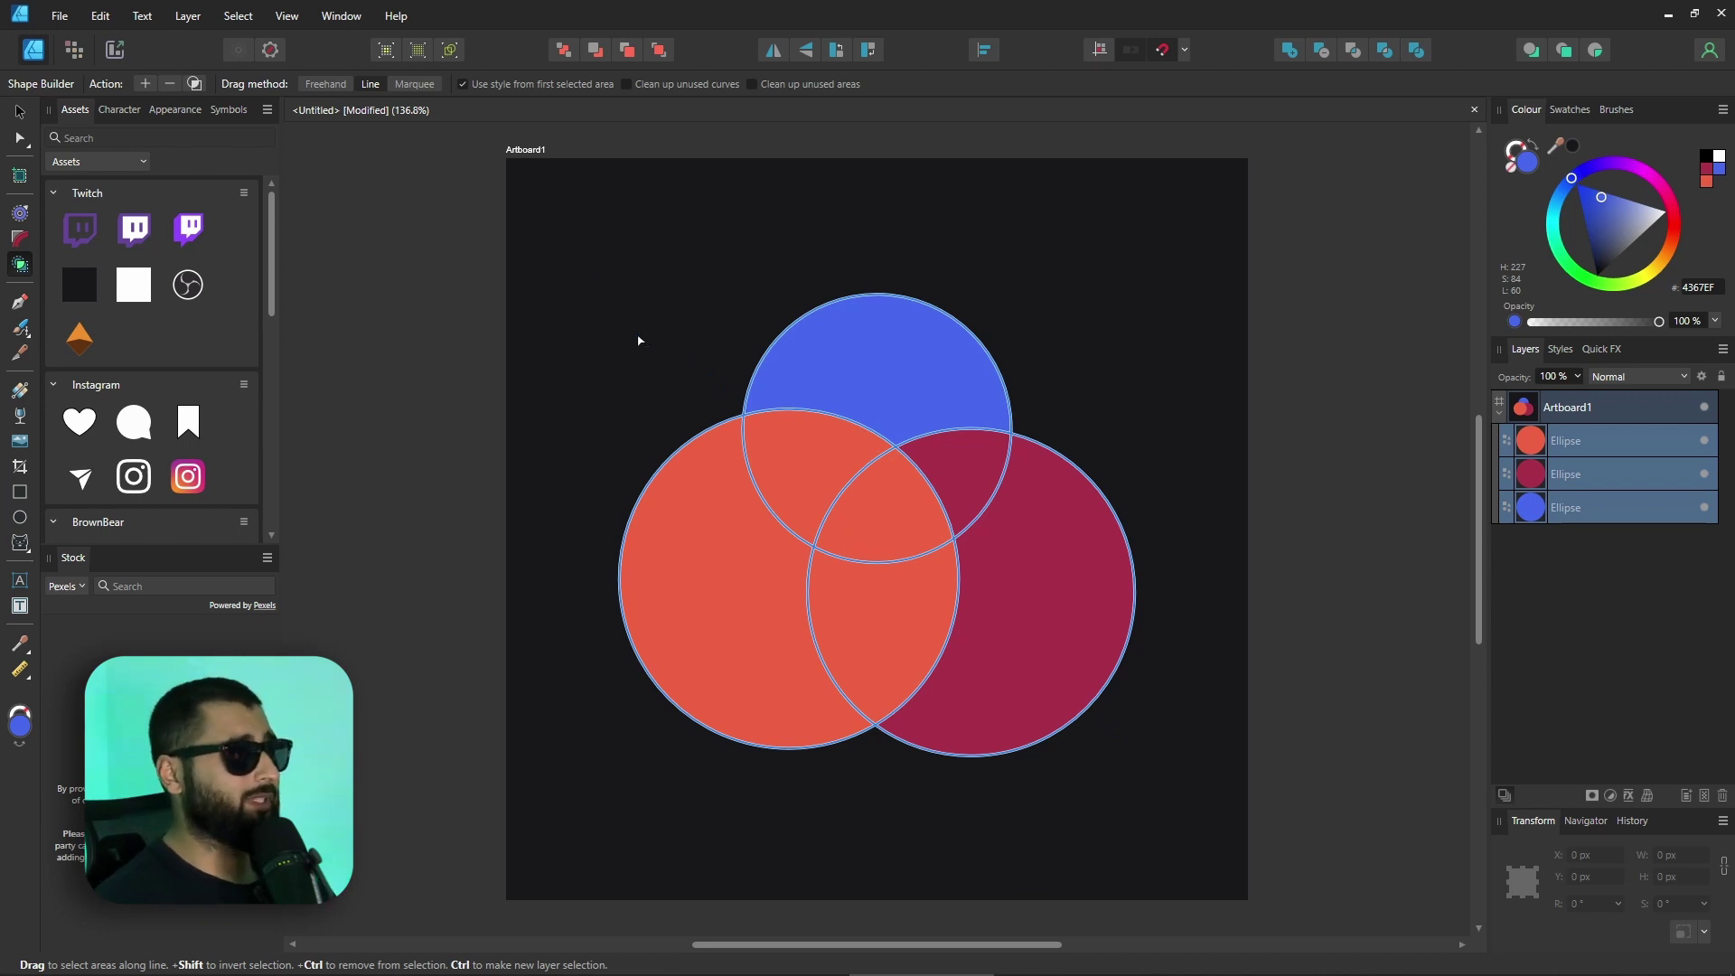
- Use a rectangle marquee to mark all of the magenta circle's areas and merge them with Add
left_click(415, 84)
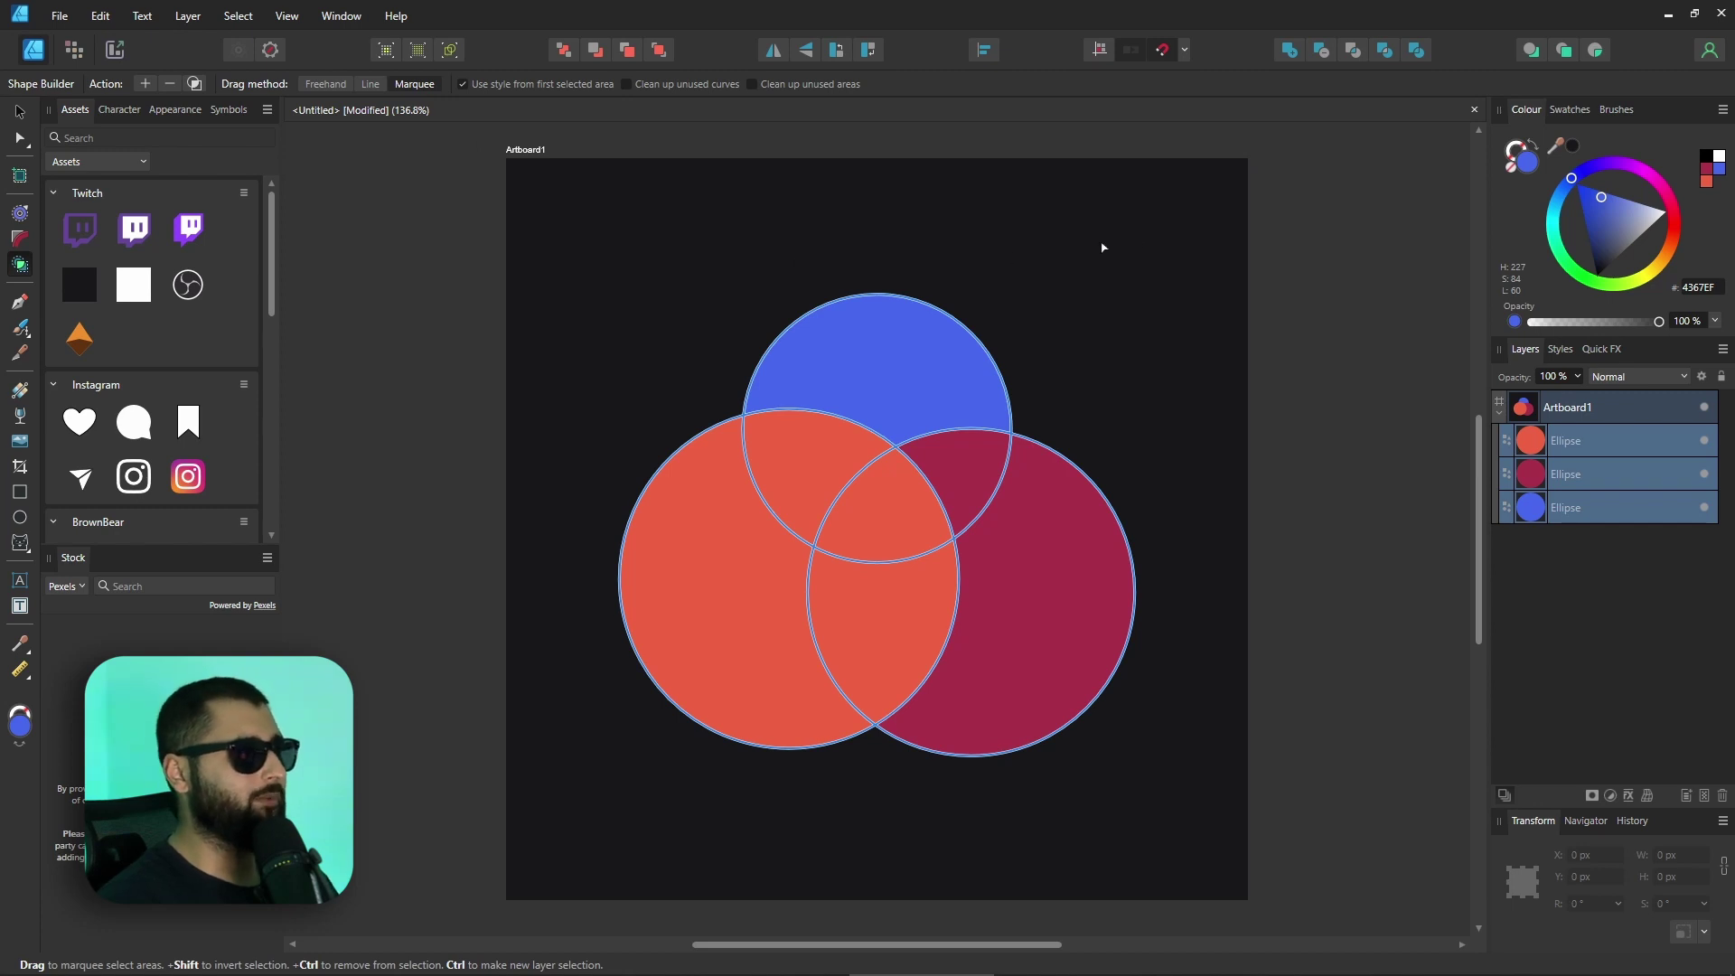
left_click_drag(562, 207, 690, 313)
mouse_move(1201, 206)
left_mouse_down()
mouse_move(1103, 371)
mouse_move(866, 689)
left_mouse_up()
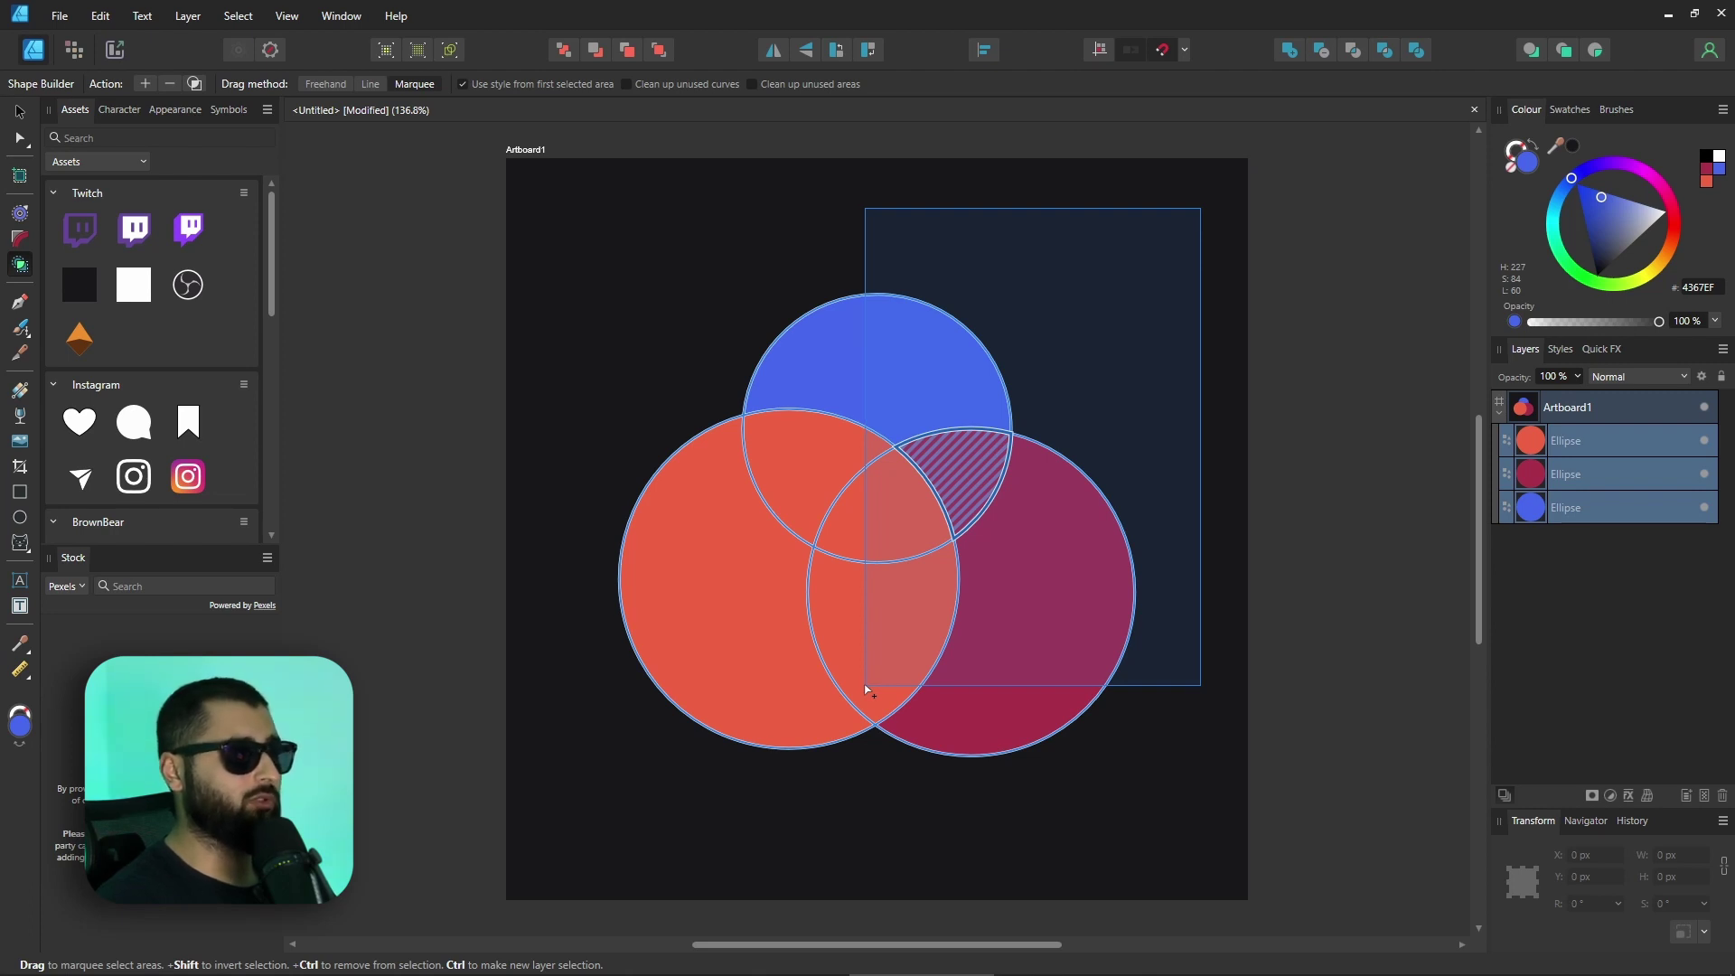
mouse_move(866, 689)
left_mouse_down()
mouse_move(841, 723)
mouse_move(910, 609)
mouse_move(964, 452)
mouse_move(901, 555)
mouse_move(873, 712)
mouse_move(1032, 608)
mouse_move(1060, 626)
mouse_move(850, 728)
mouse_move(844, 775)
left_mouse_up()
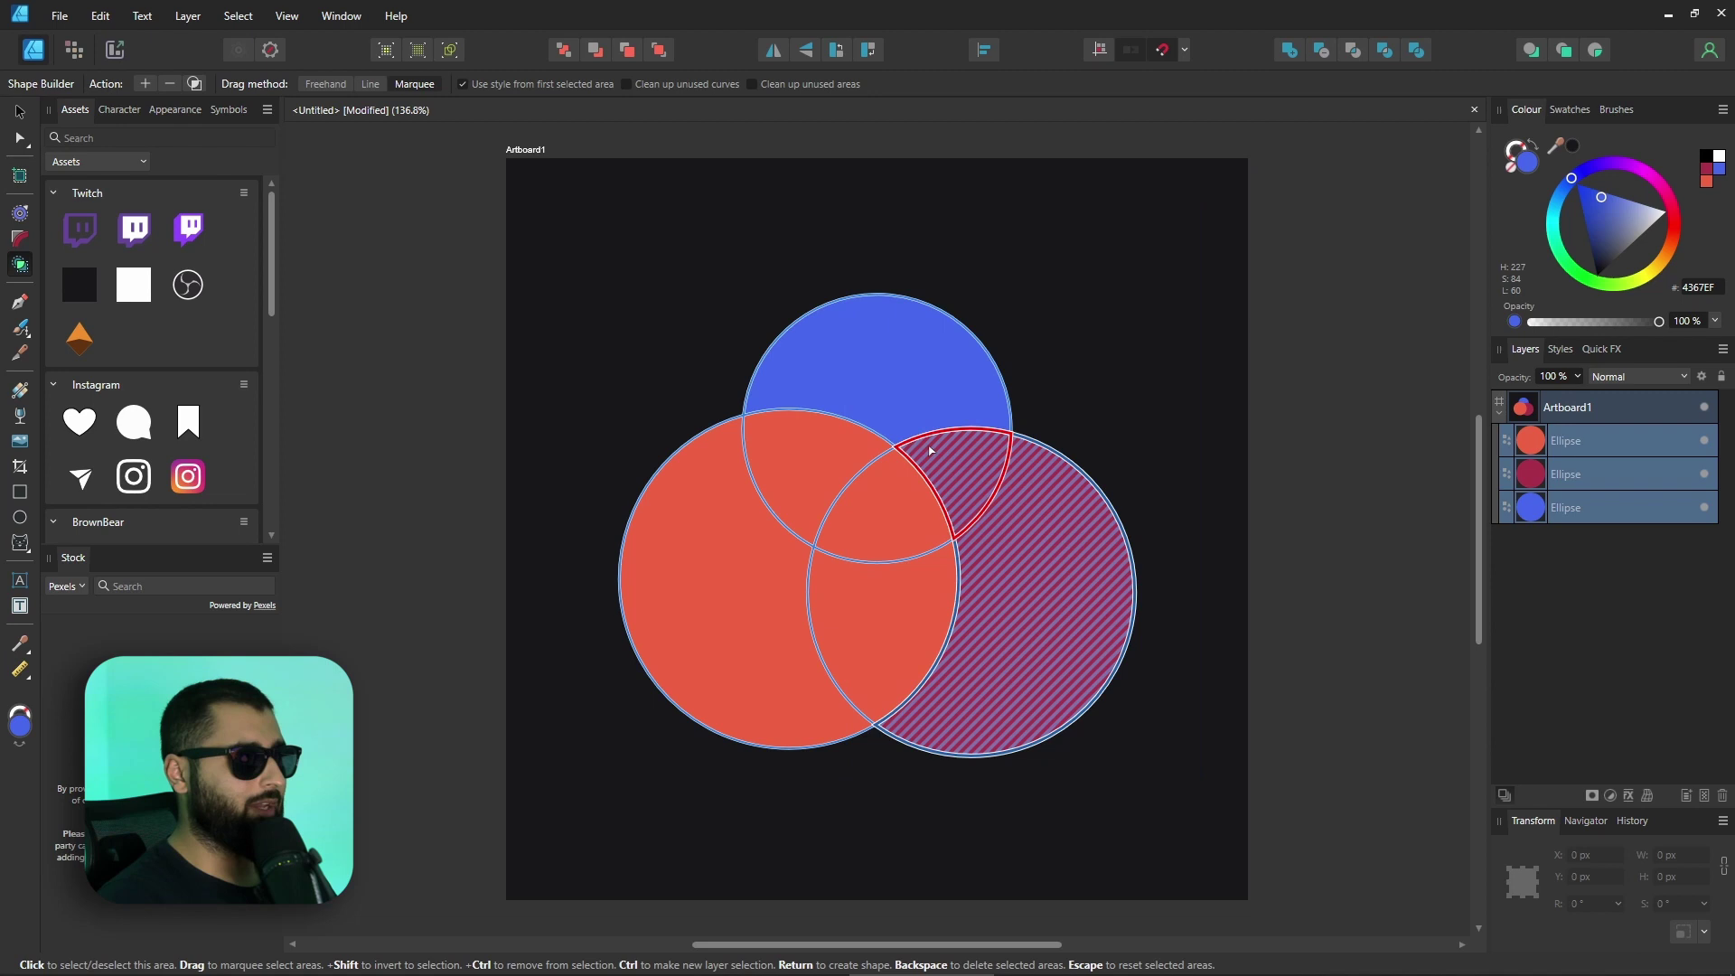
left_click(150, 84)
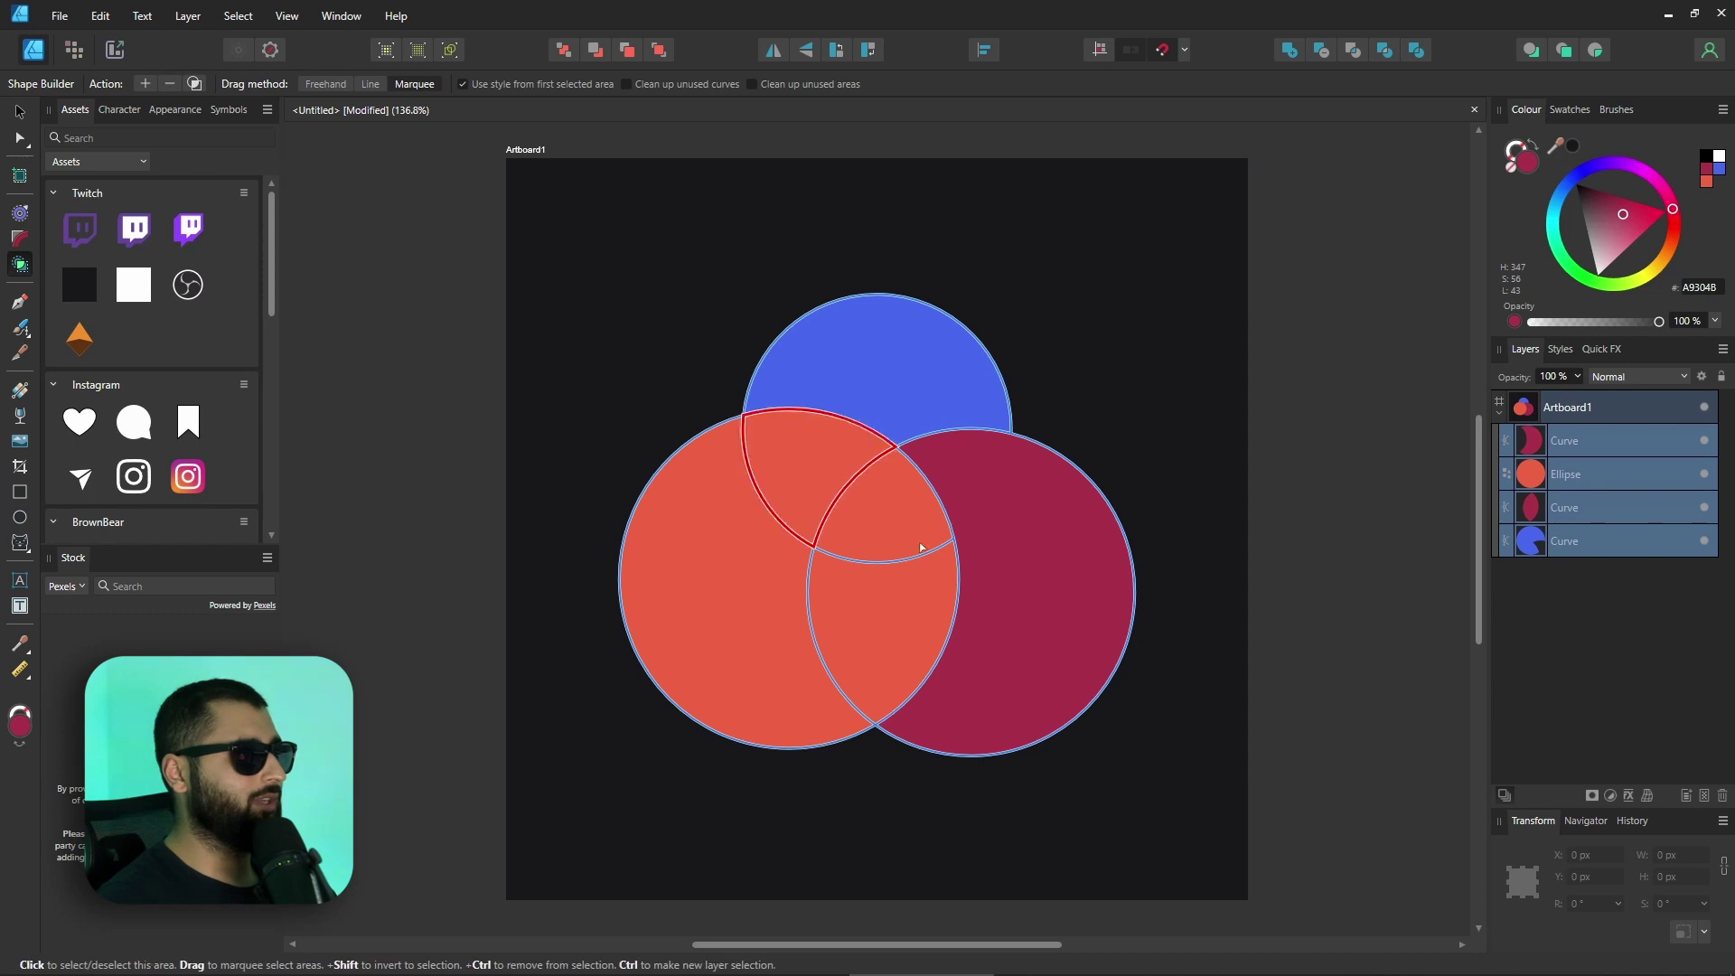
left_click(19, 111)
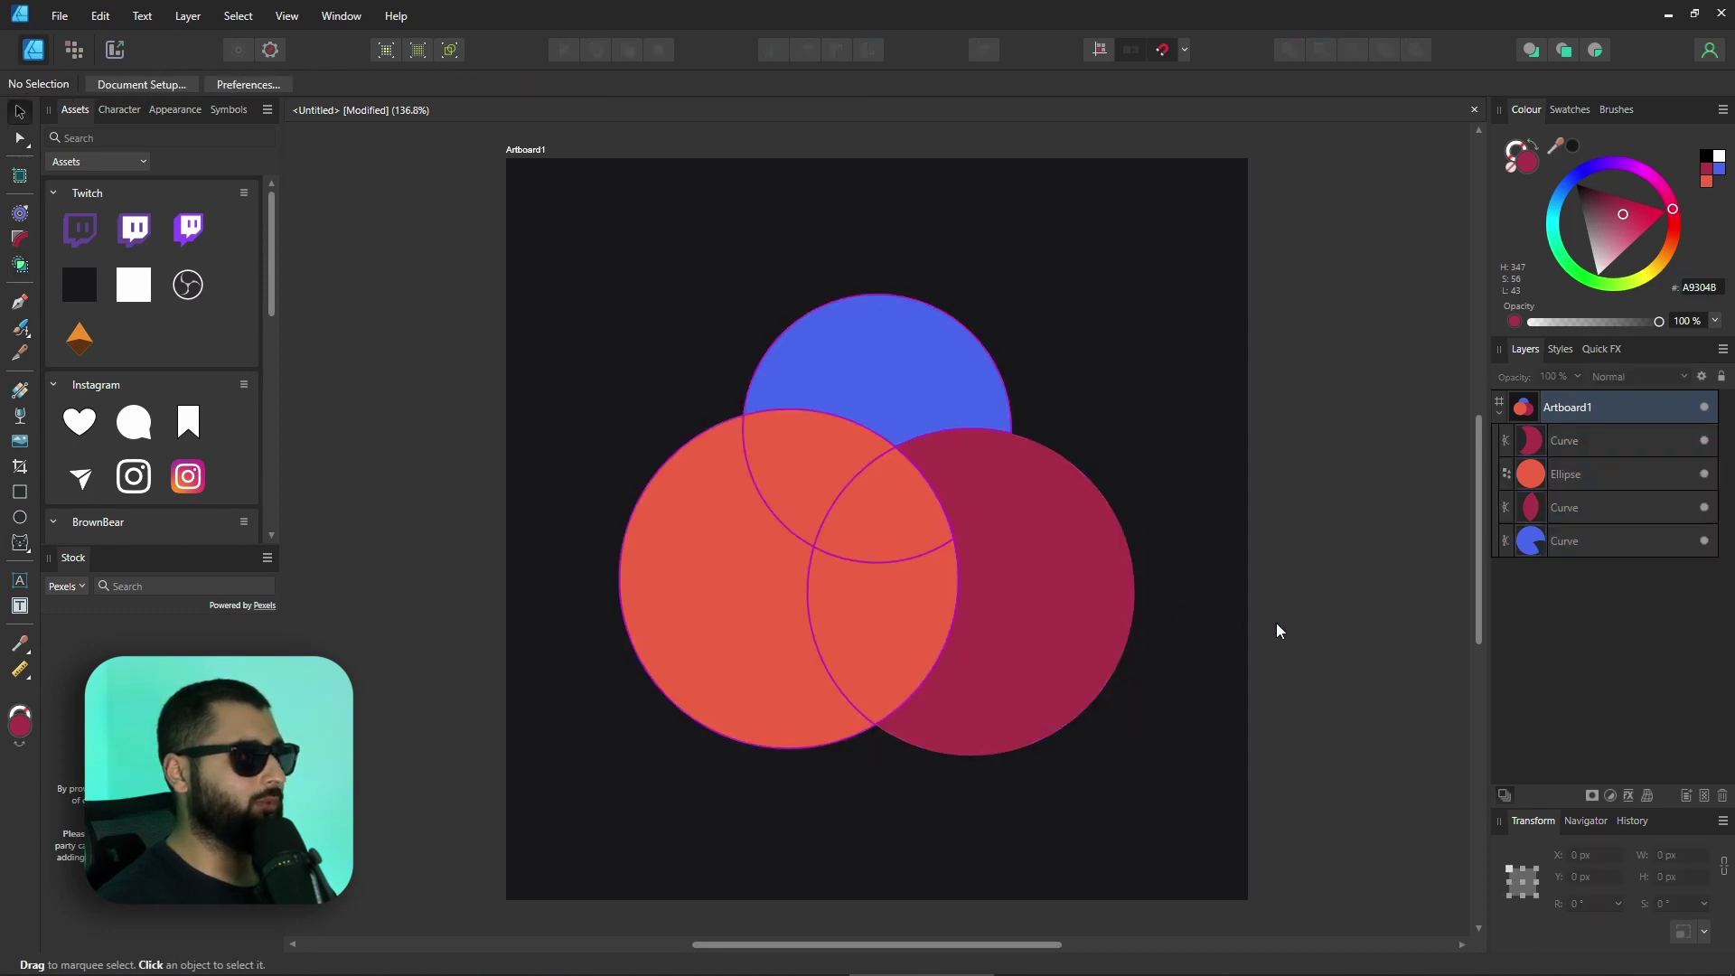
- Nudge the magenta curve right, then merge the blue circle and left orange area with Shape Builder
left_click(1052, 589)
left_click_drag(1052, 590, 1135, 604)
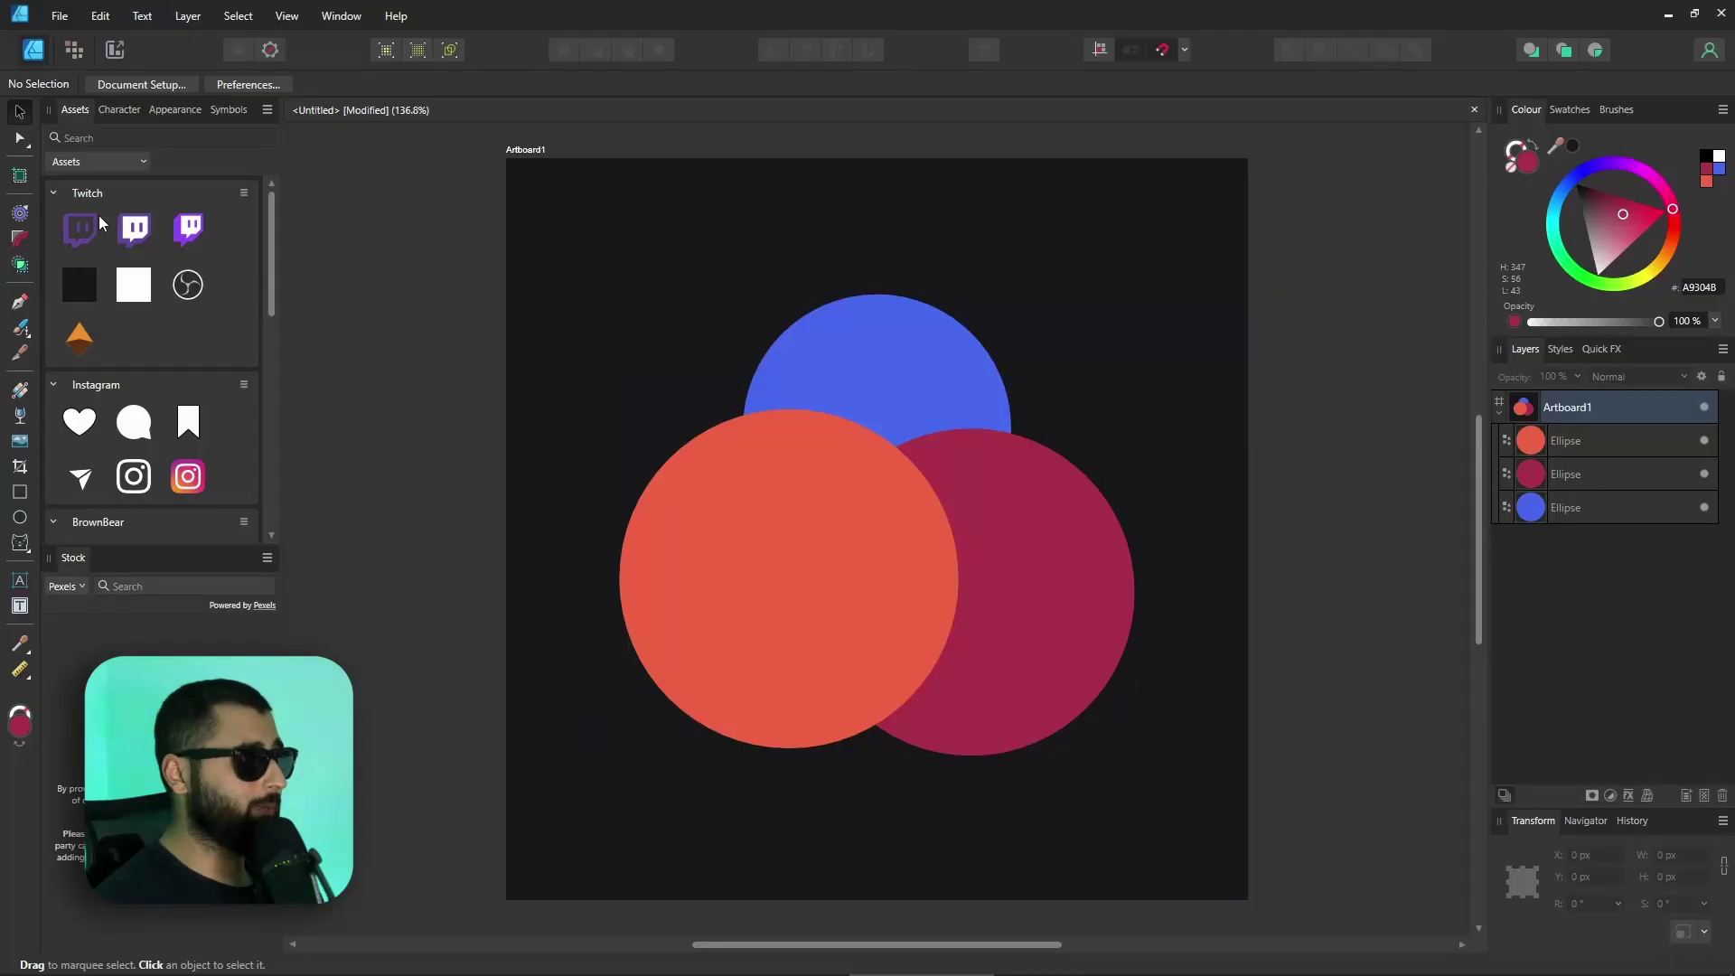
left_click_drag(523, 232, 1173, 839)
left_click(20, 264)
left_click_drag(867, 389, 704, 600)
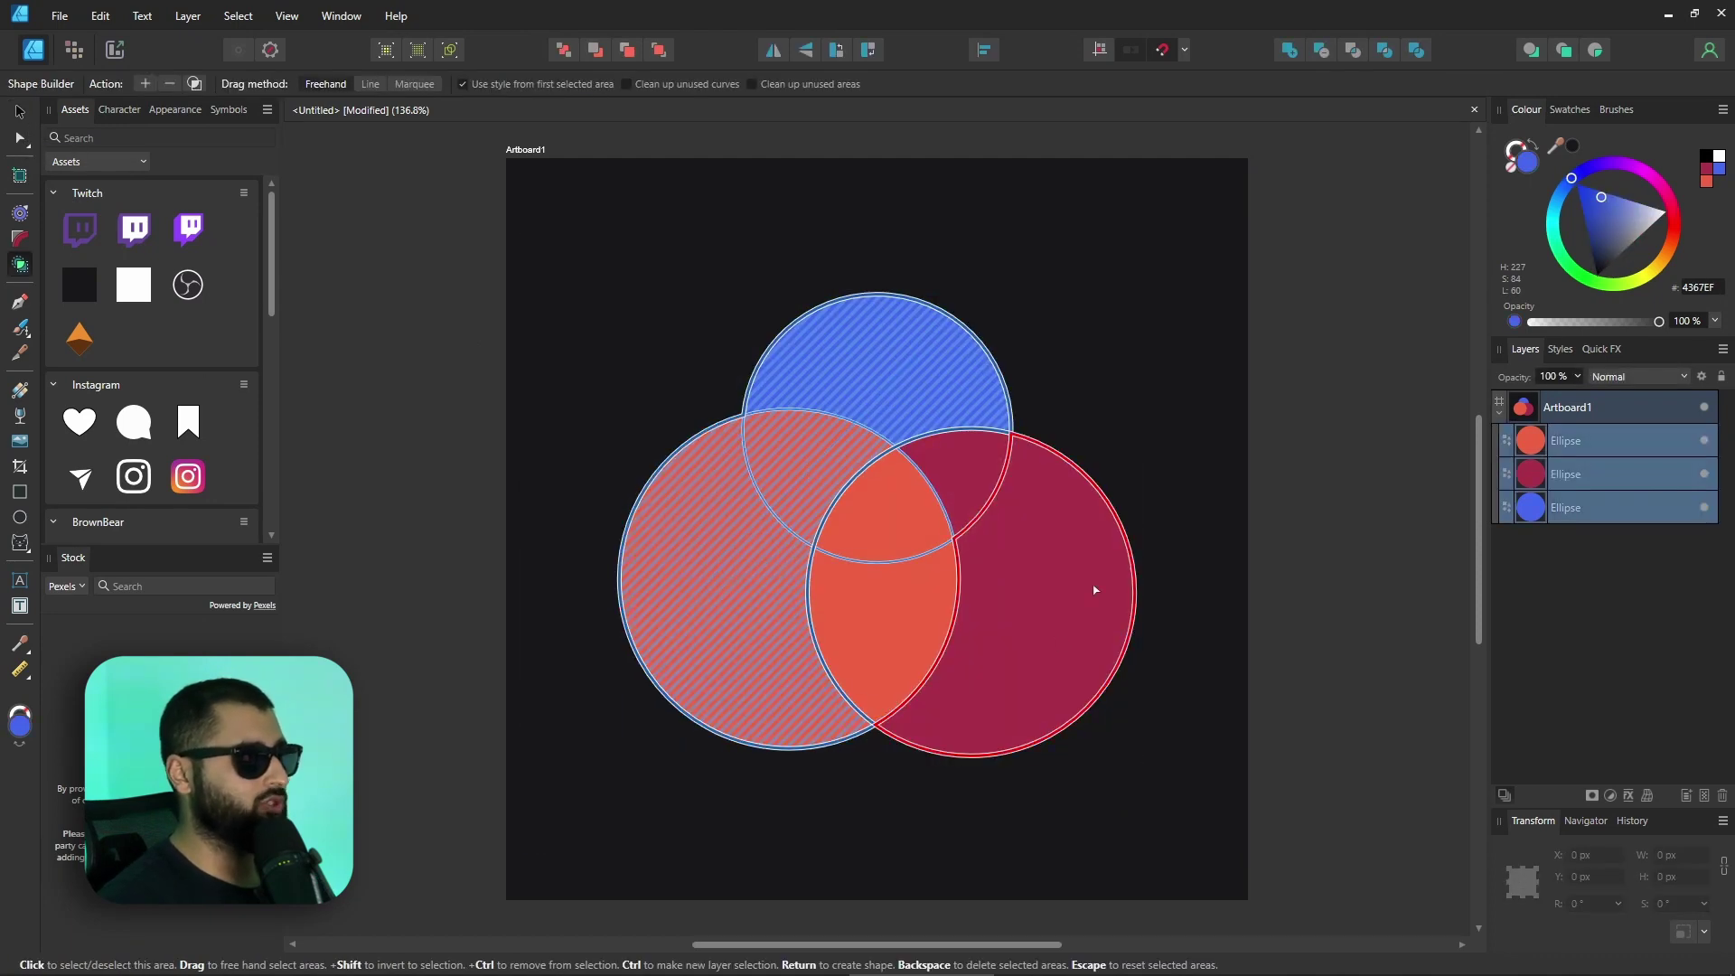
left_click(144, 84)
- Move the magenta circle, orange lens and blue lens apart from the blue crescent
left_click(19, 110)
left_click_drag(1003, 532, 1152, 566)
left_click_drag(865, 591, 1153, 349)
left_click_drag(949, 493, 701, 297)
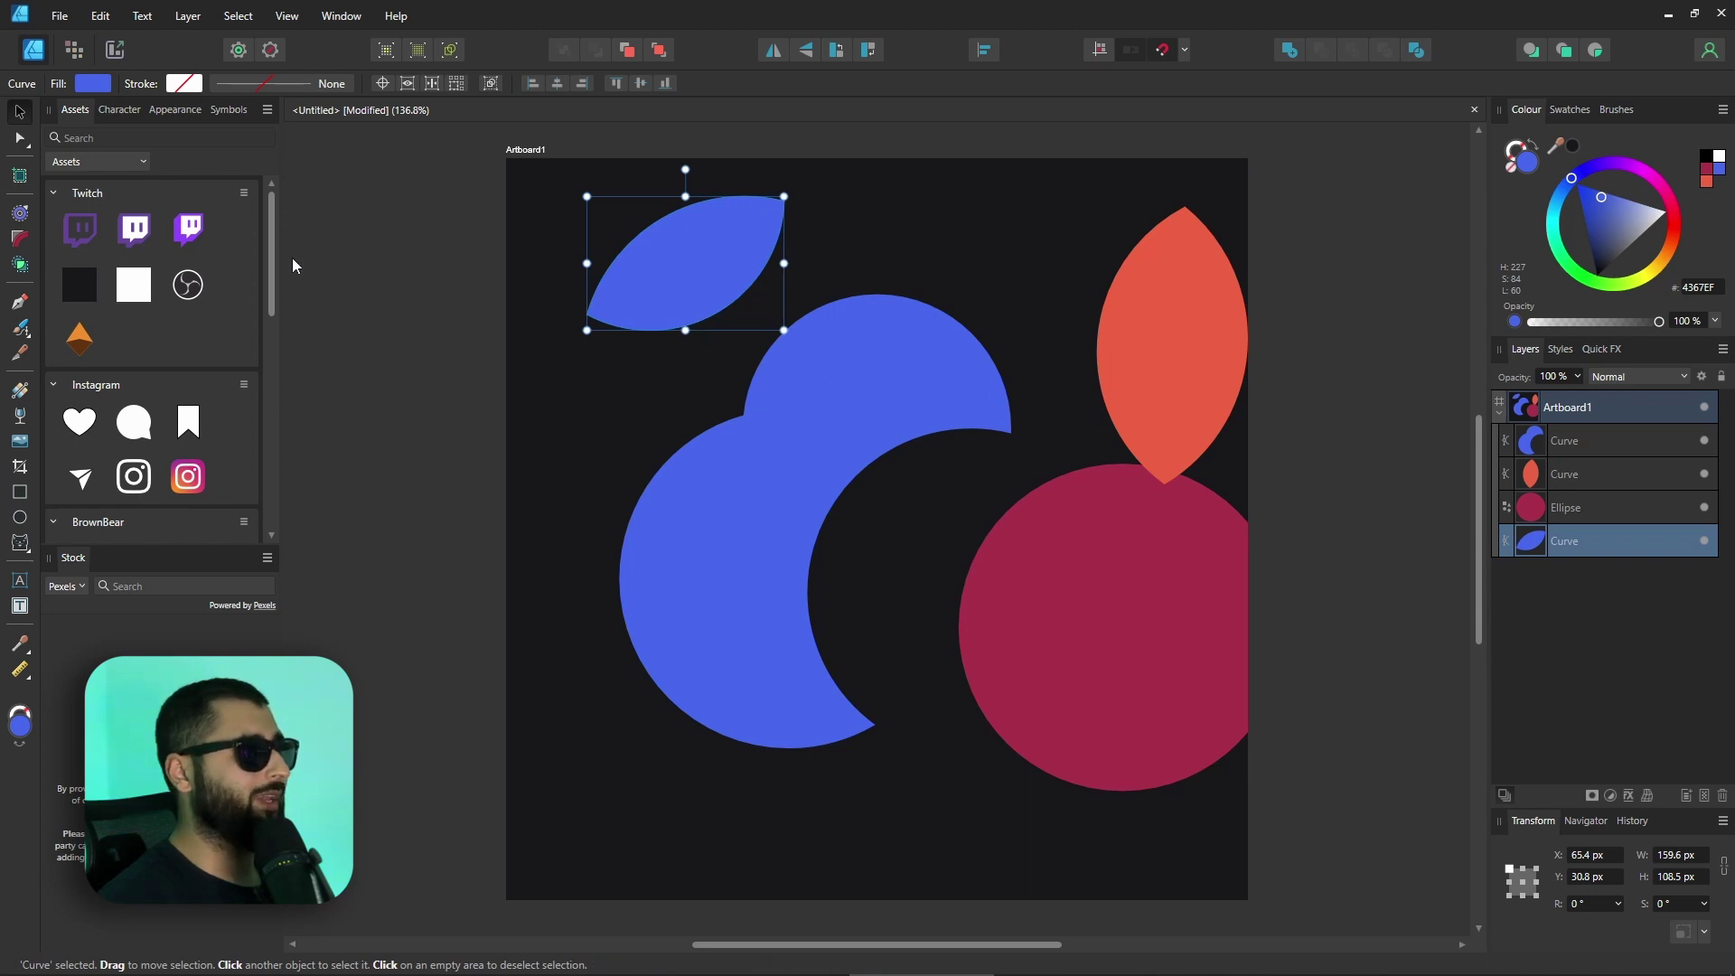
- Drag a node on the blue crescent's inner cutout, then undo back to the three original circles
left_click(20, 138)
left_click(930, 417)
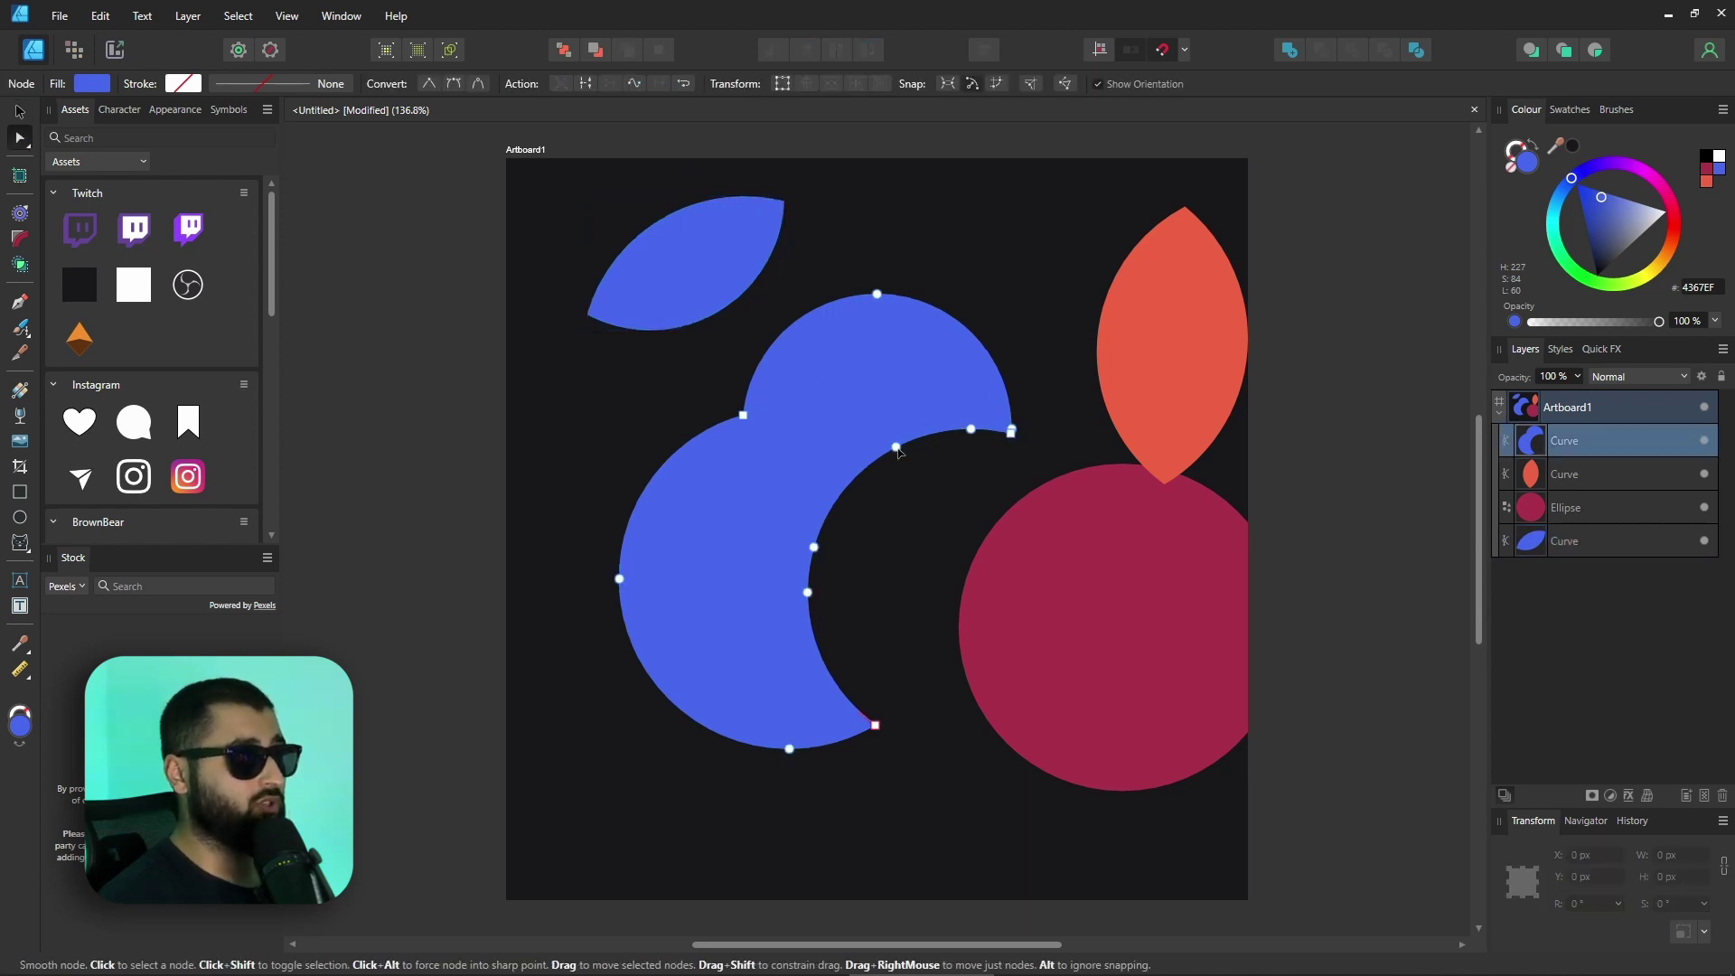
mouse_move(898, 452)
left_mouse_down()
mouse_move(881, 488)
mouse_move(900, 479)
mouse_move(895, 433)
mouse_move(904, 458)
left_mouse_up()
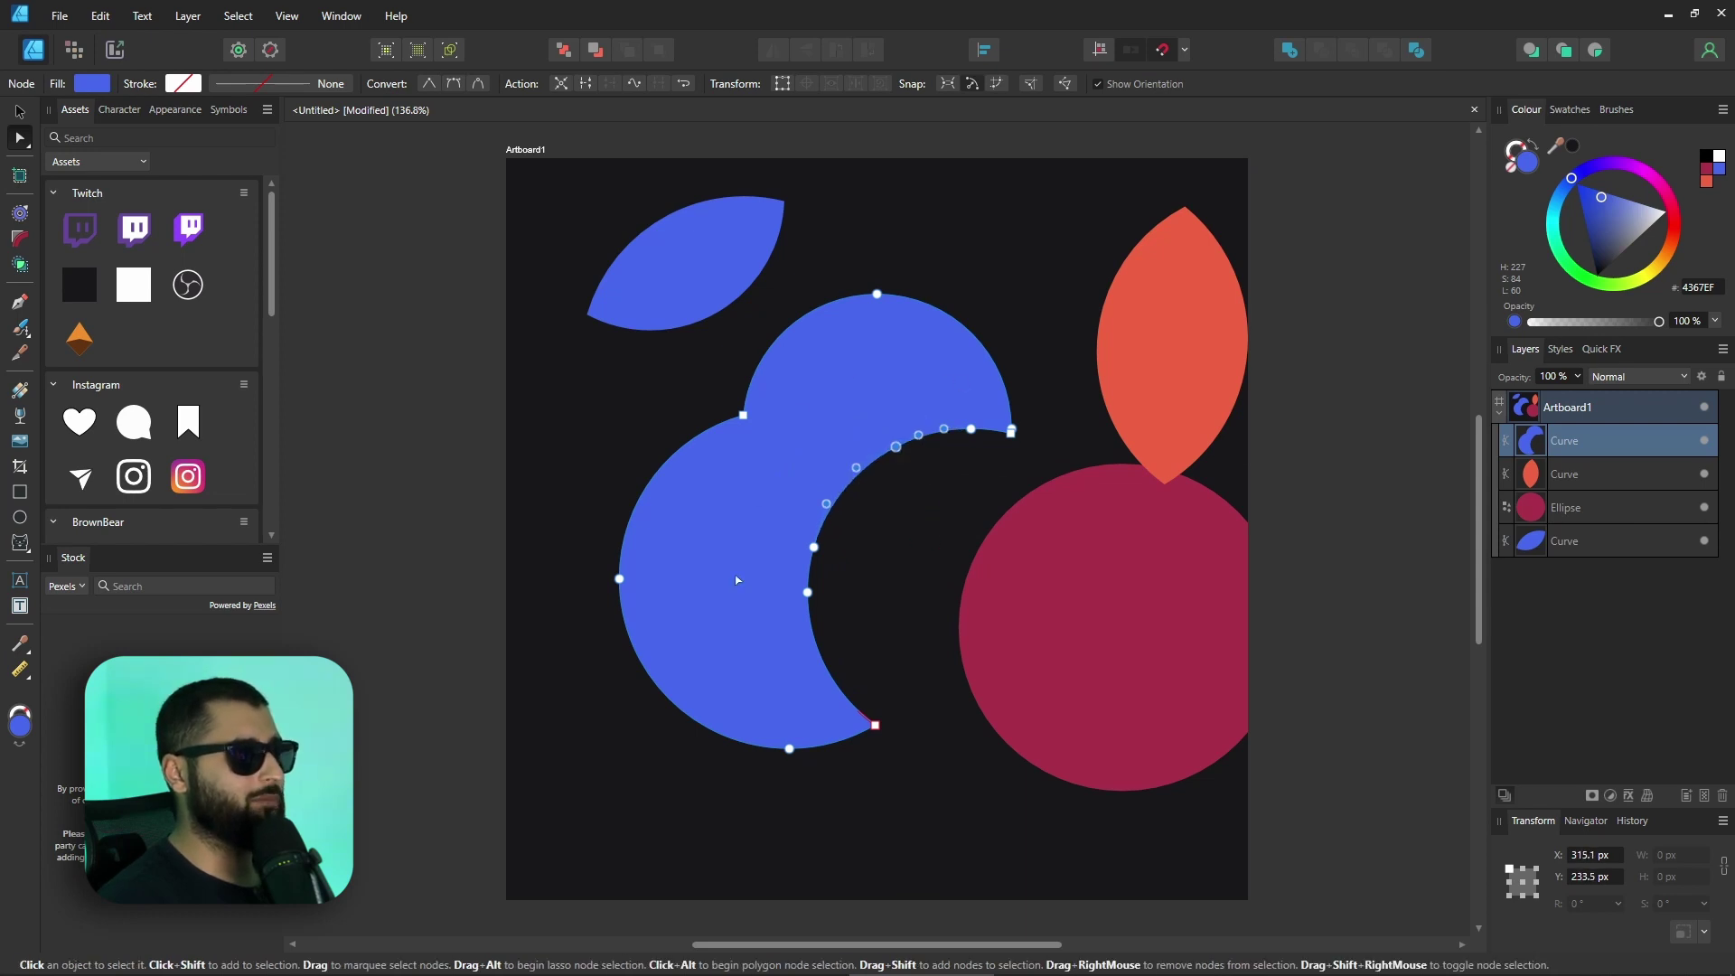
key("ctrl+z")
key("ctrl+z")
key("ctrl+z")
key("ctrl+z")
key("ctrl+z")
key("ctrl+z")
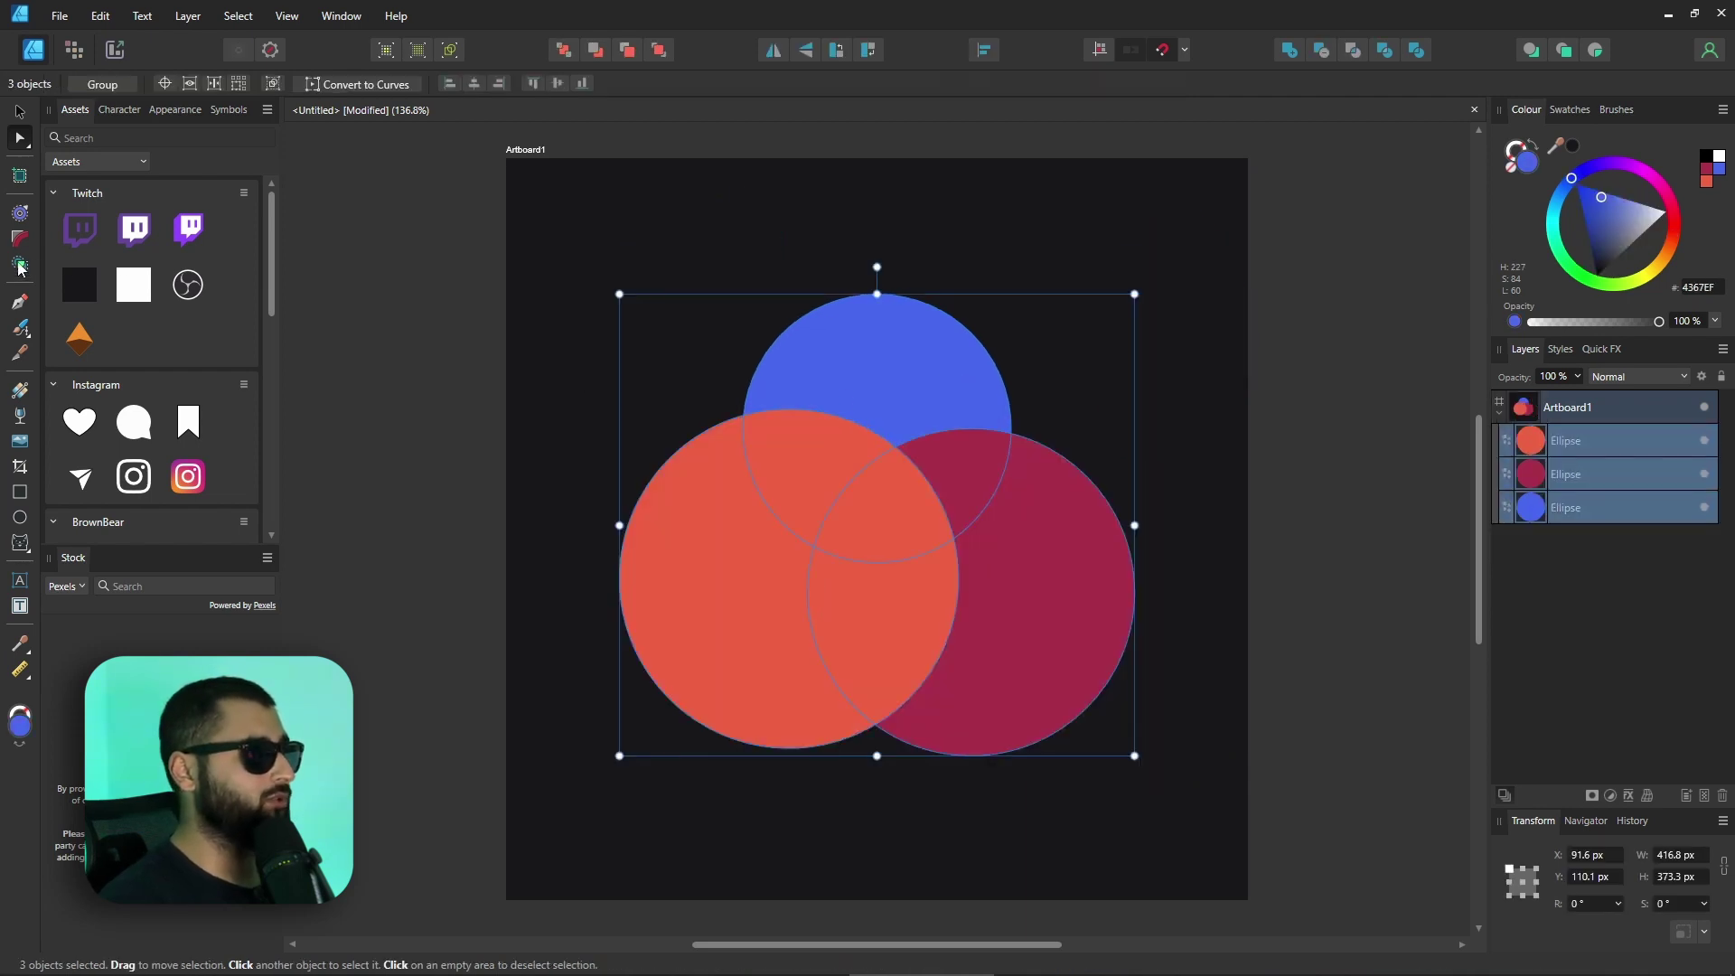
- Nudge the orange circle up and to the right
key("shift+b")
key("v")
left_click_drag(719, 582, 747, 543)
- Select all and merge the blue circle with the orange circle's left area using Shape Builder
key("ctrl+a")
key("shift+b")
mouse_move(957, 376)
left_mouse_down()
mouse_move(832, 421)
mouse_move(756, 522)
mouse_move(778, 661)
left_mouse_up()
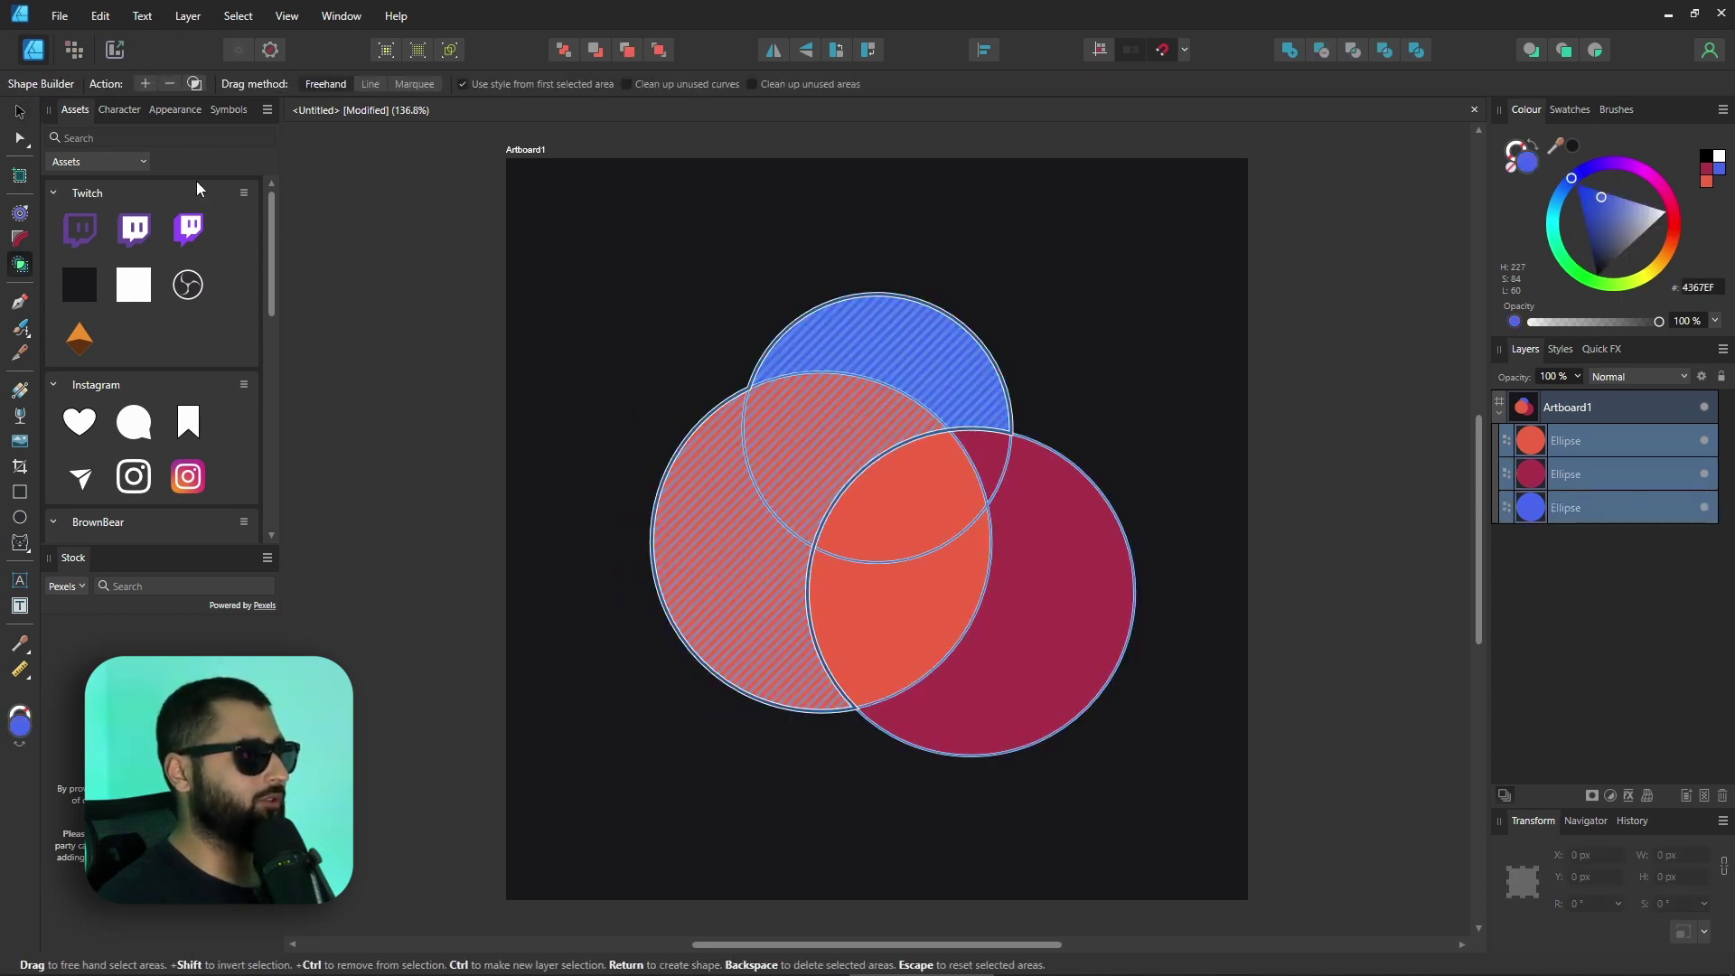
left_click(142, 83)
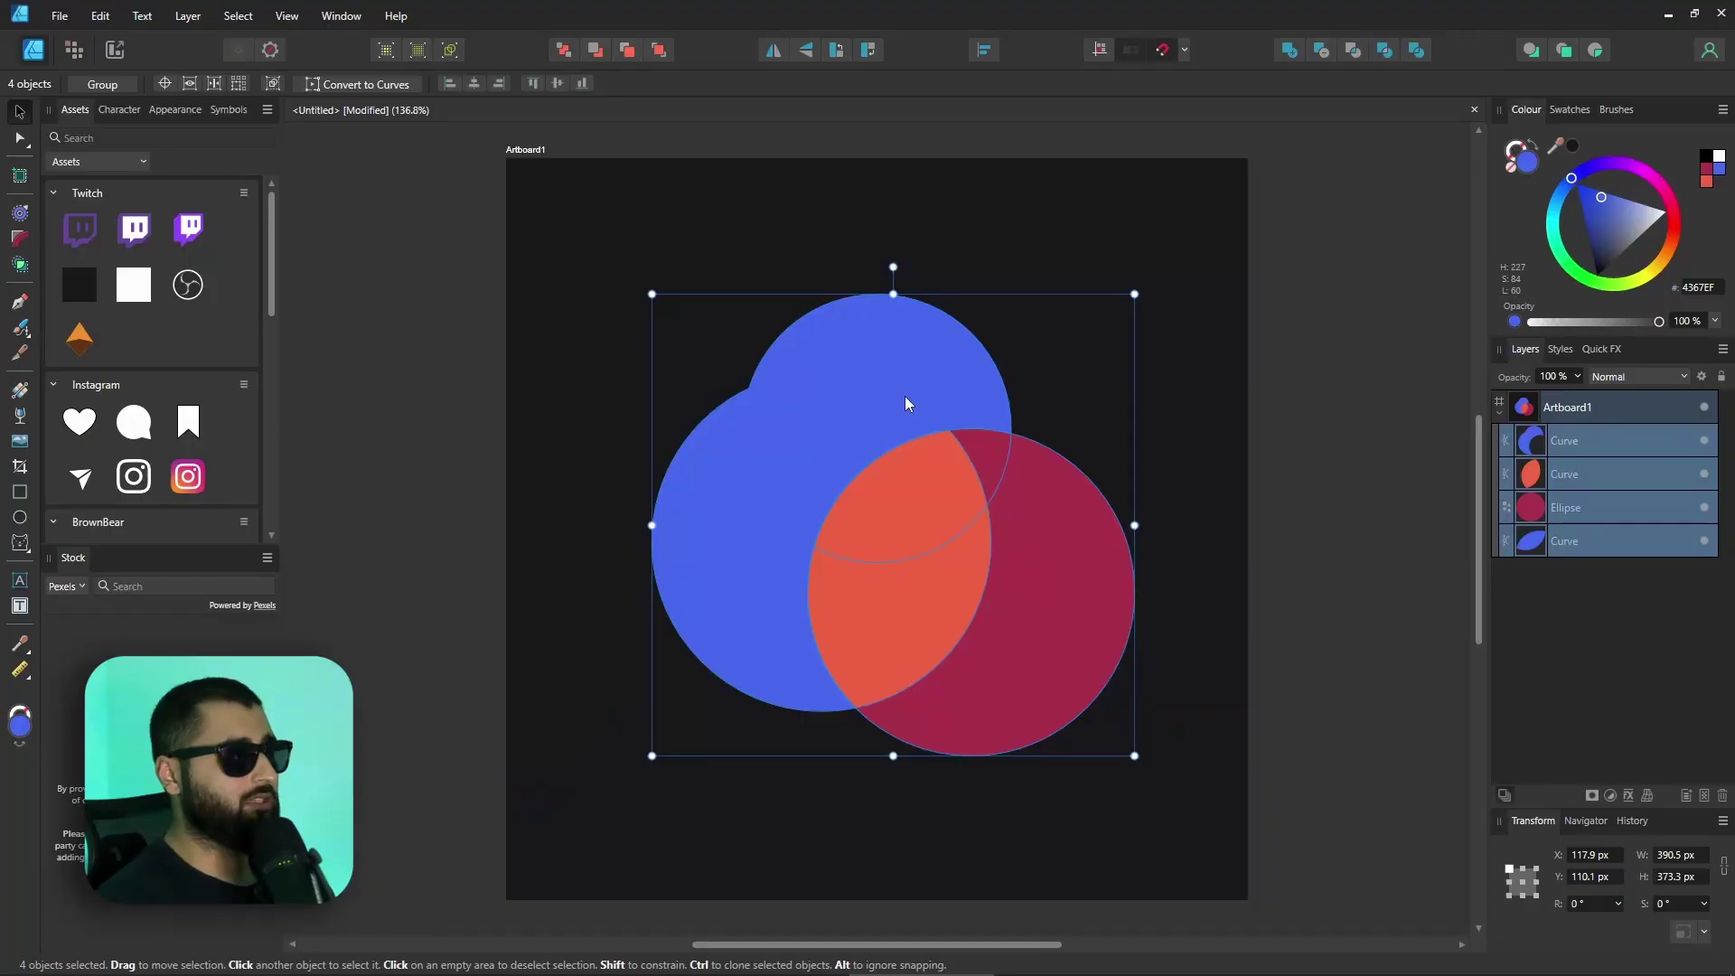
- Move the merged blue shape up toward the top edge
mouse_move(903, 396)
left_mouse_down()
mouse_move(762, 332)
mouse_move(913, 394)
left_mouse_up()
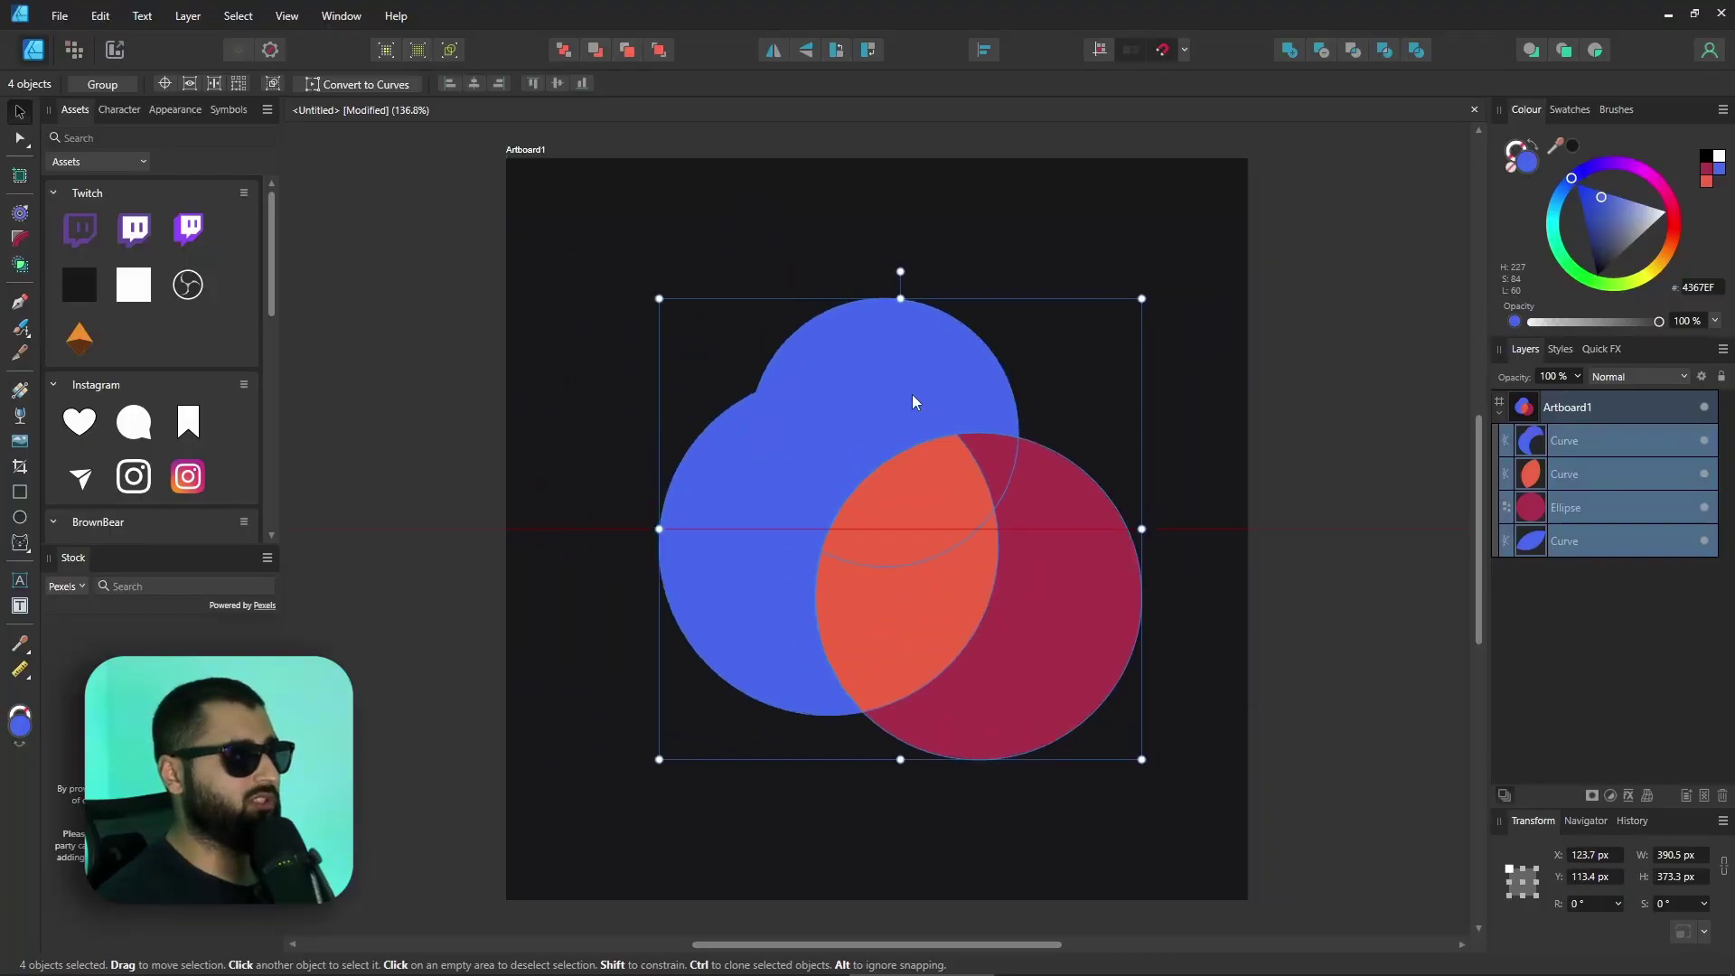
left_click(622, 247)
left_click(821, 405)
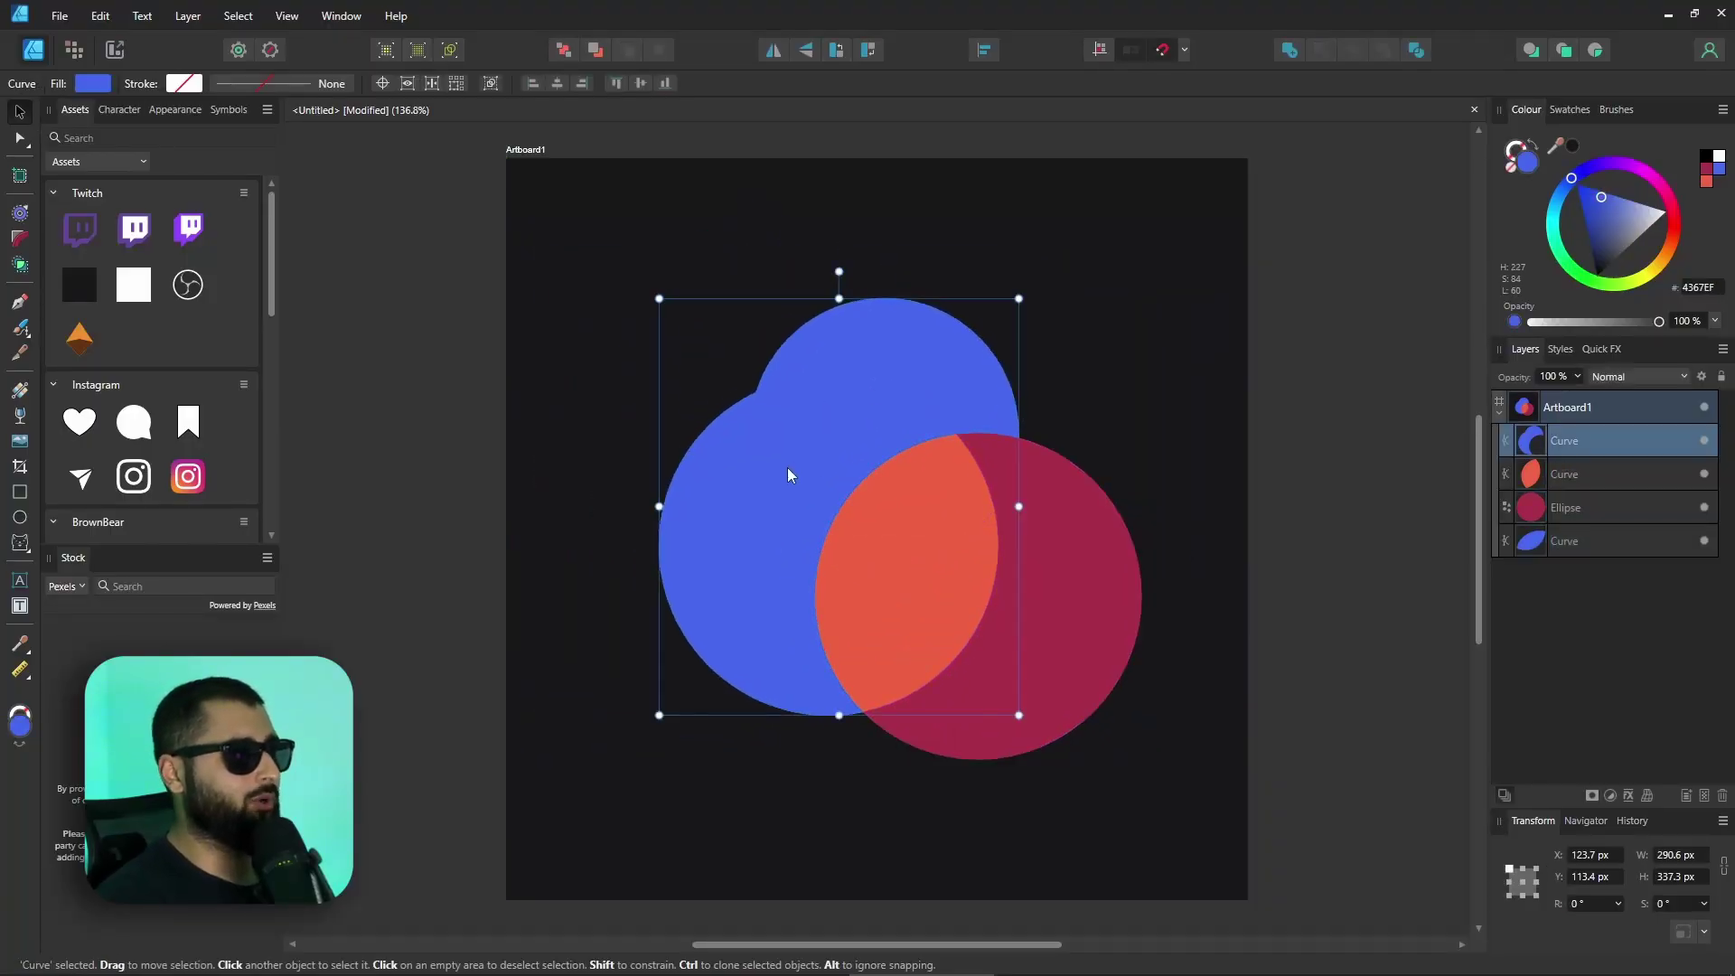
left_click_drag(914, 585, 817, 451)
- Undo back to three separate circles, then Shape-Build the top circle with the central overlaps
key("ctrl+z")
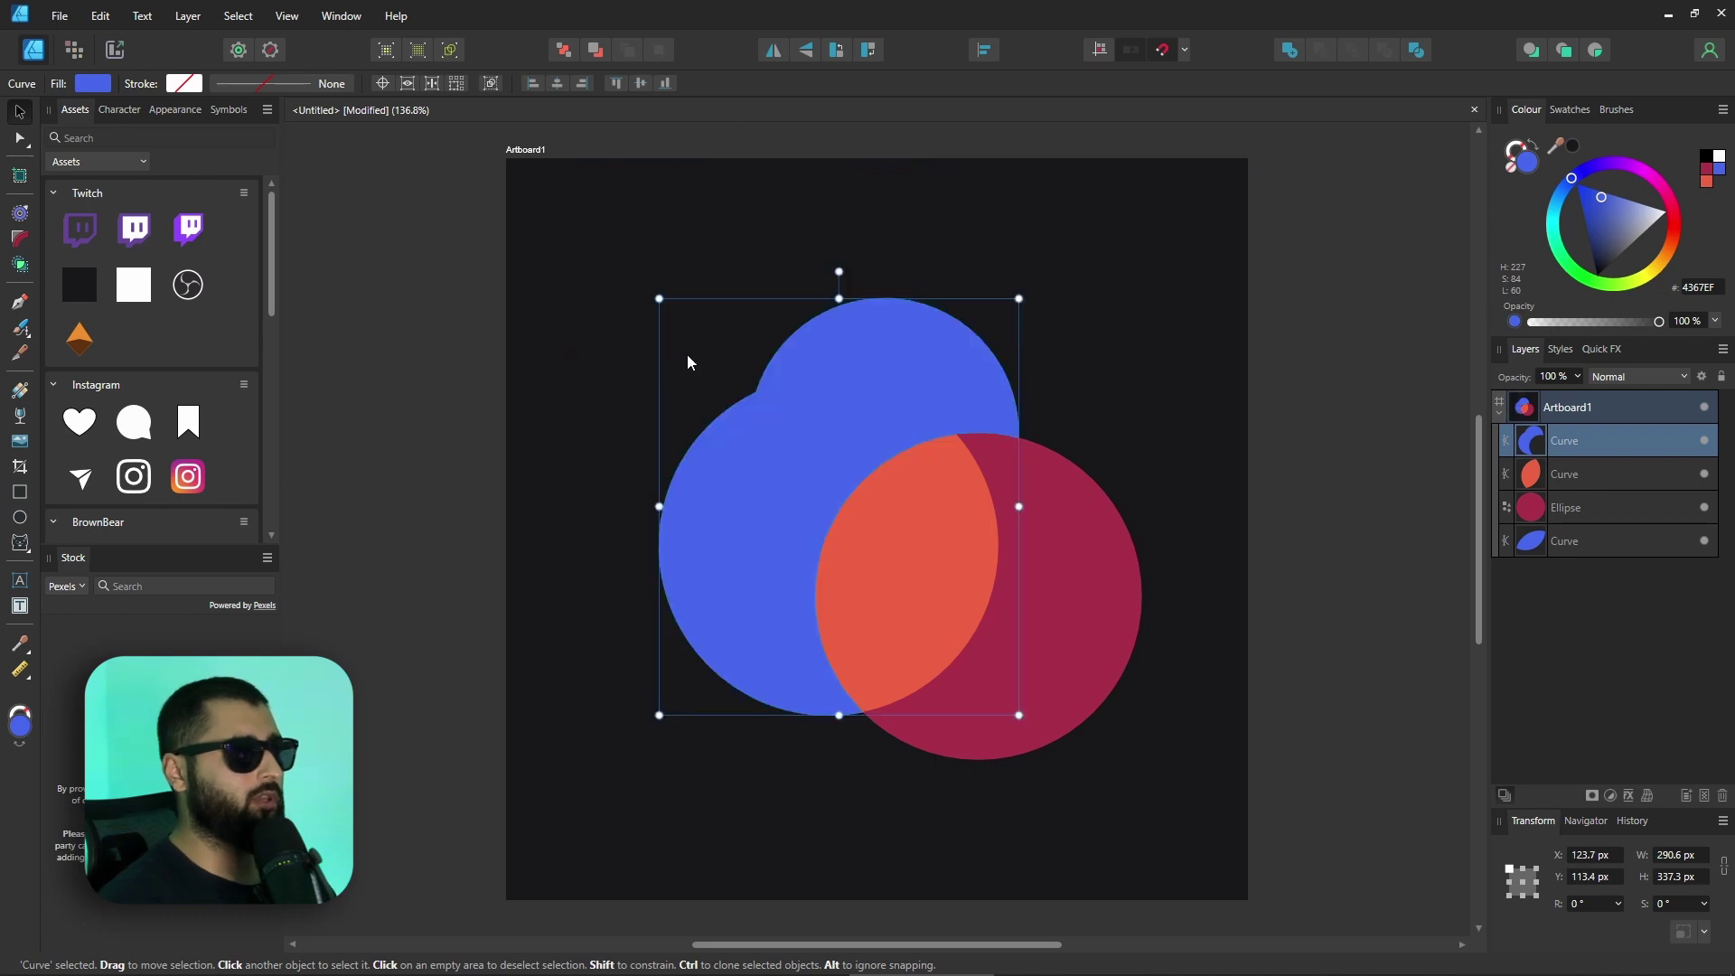
key("ctrl+z")
key("ctrl+z")
key("ctrl+z")
key("ctrl+z")
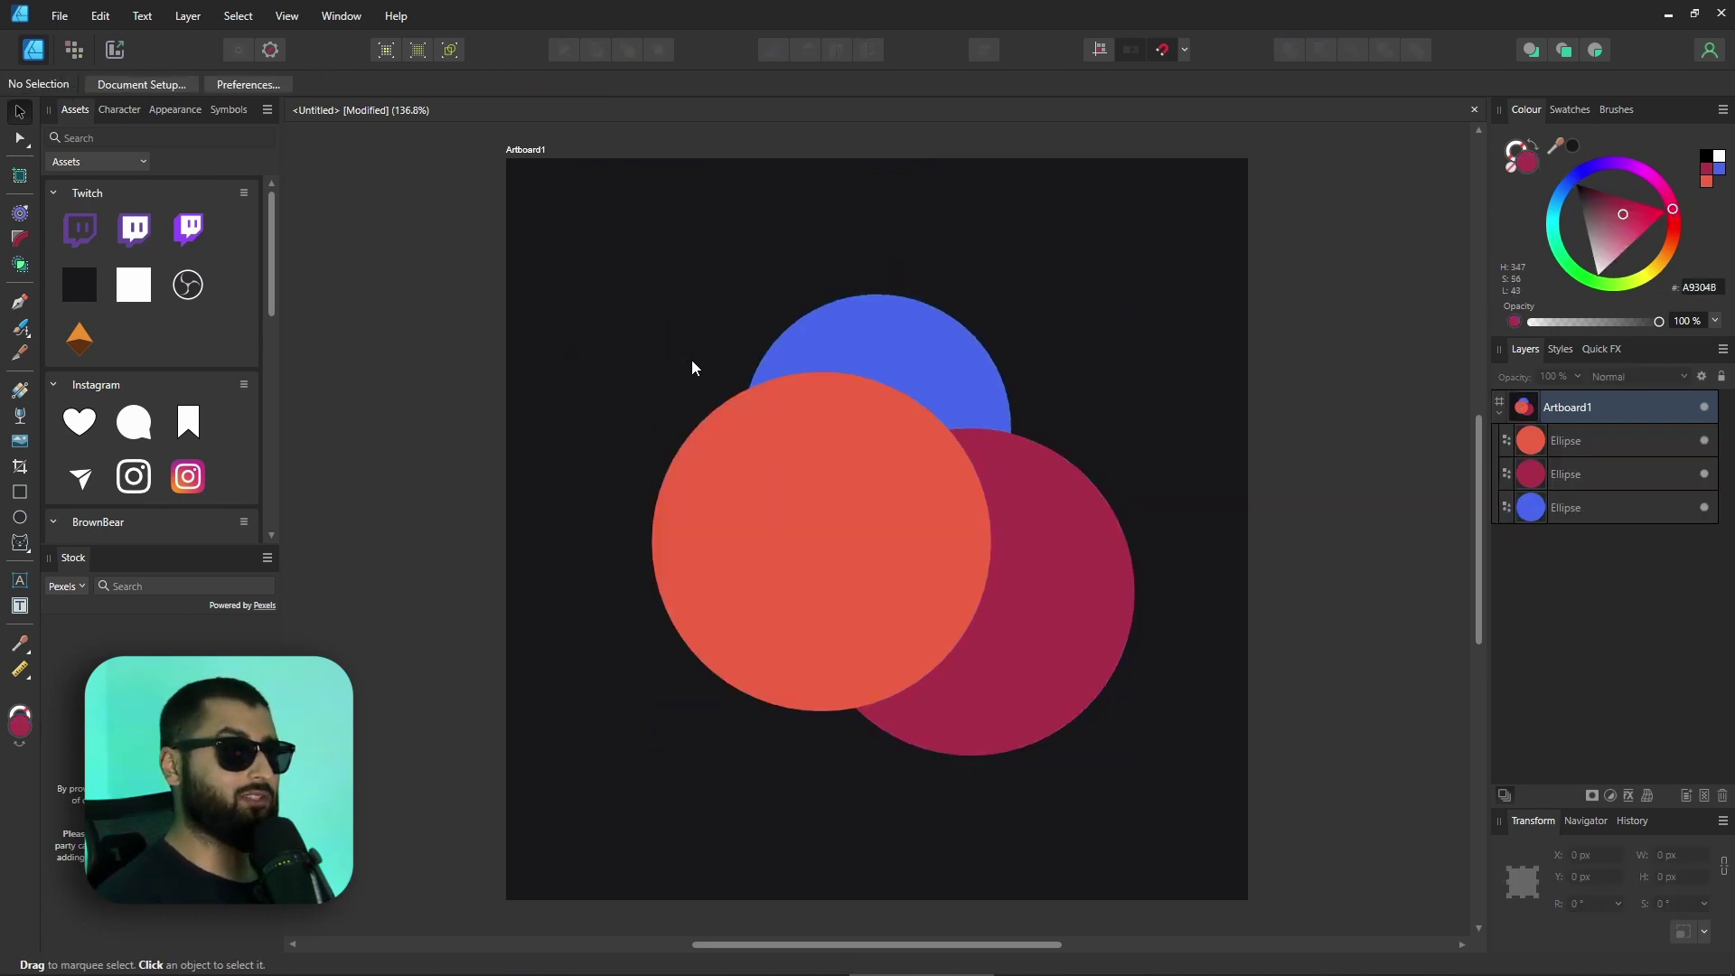
key("ctrl+z")
key("ctrl+z")
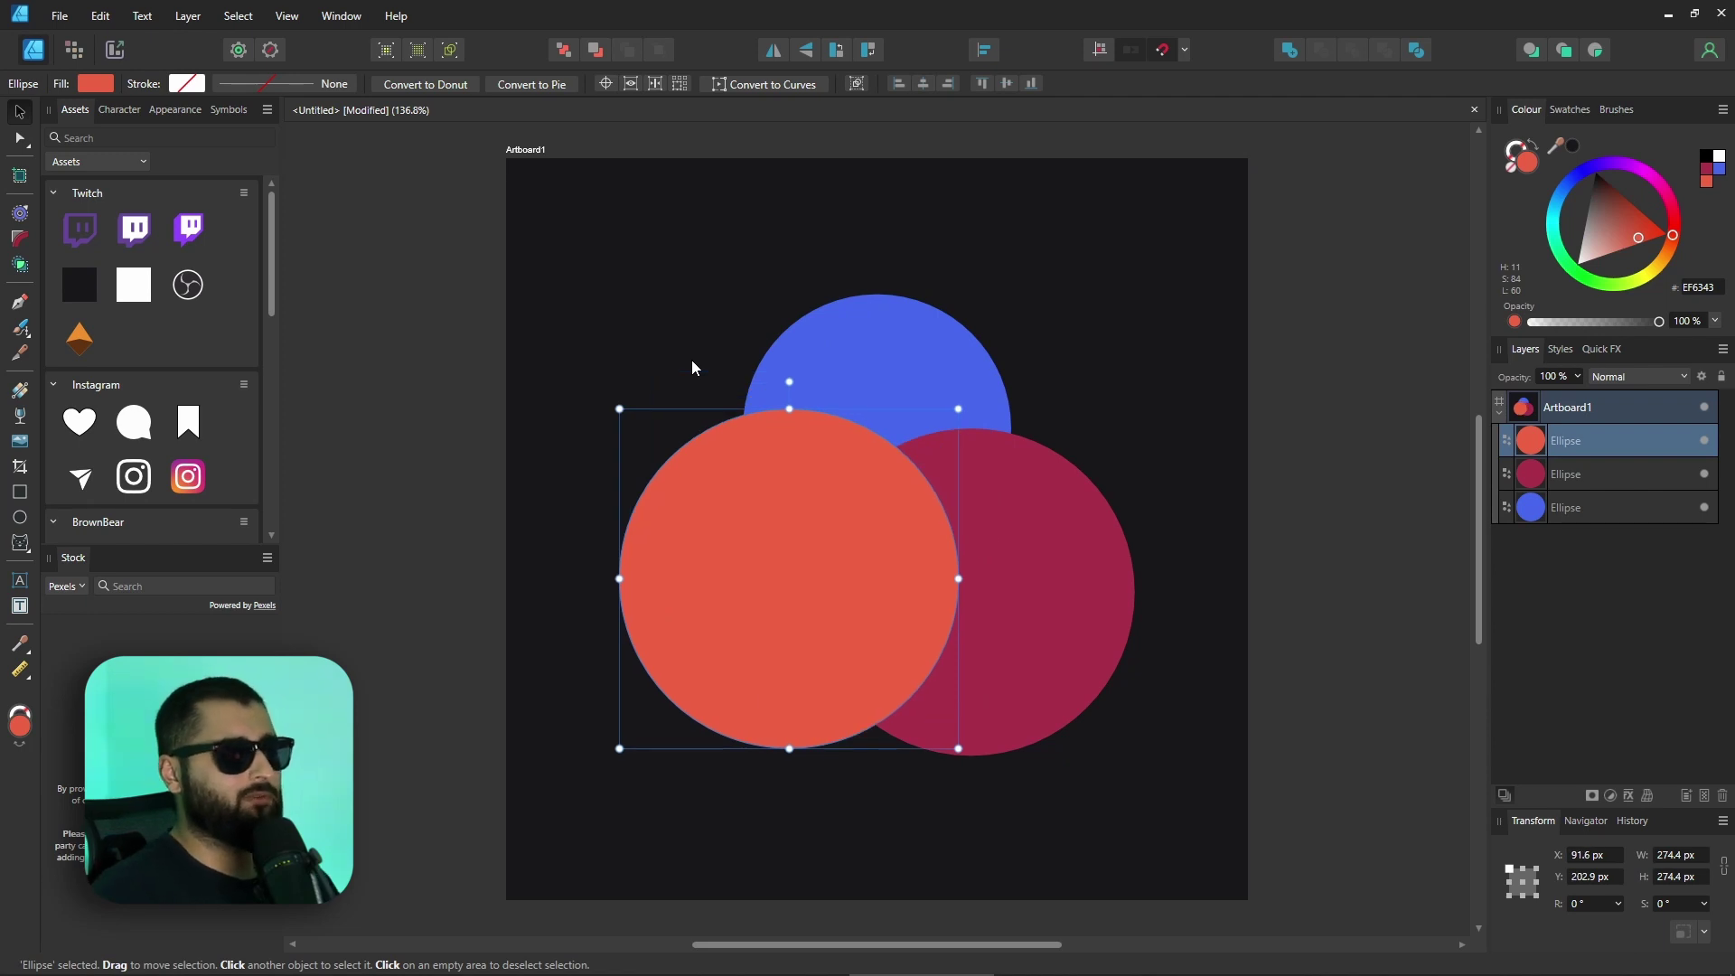
left_click_drag(579, 201, 1232, 842)
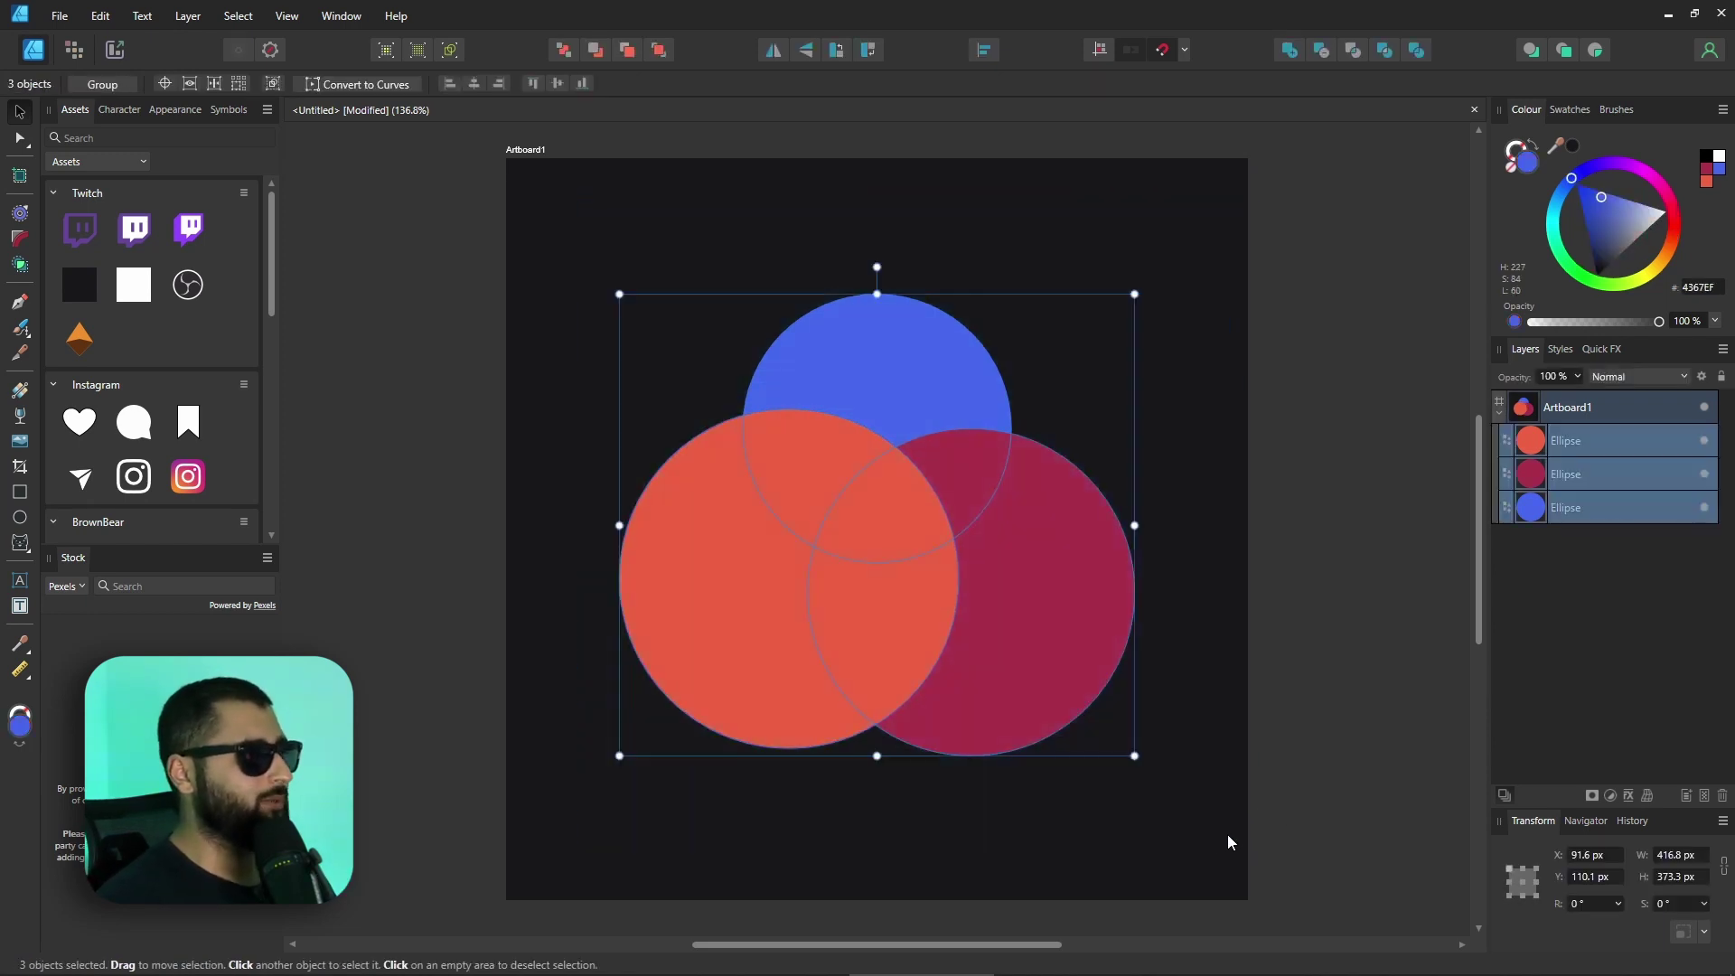
left_click(20, 264)
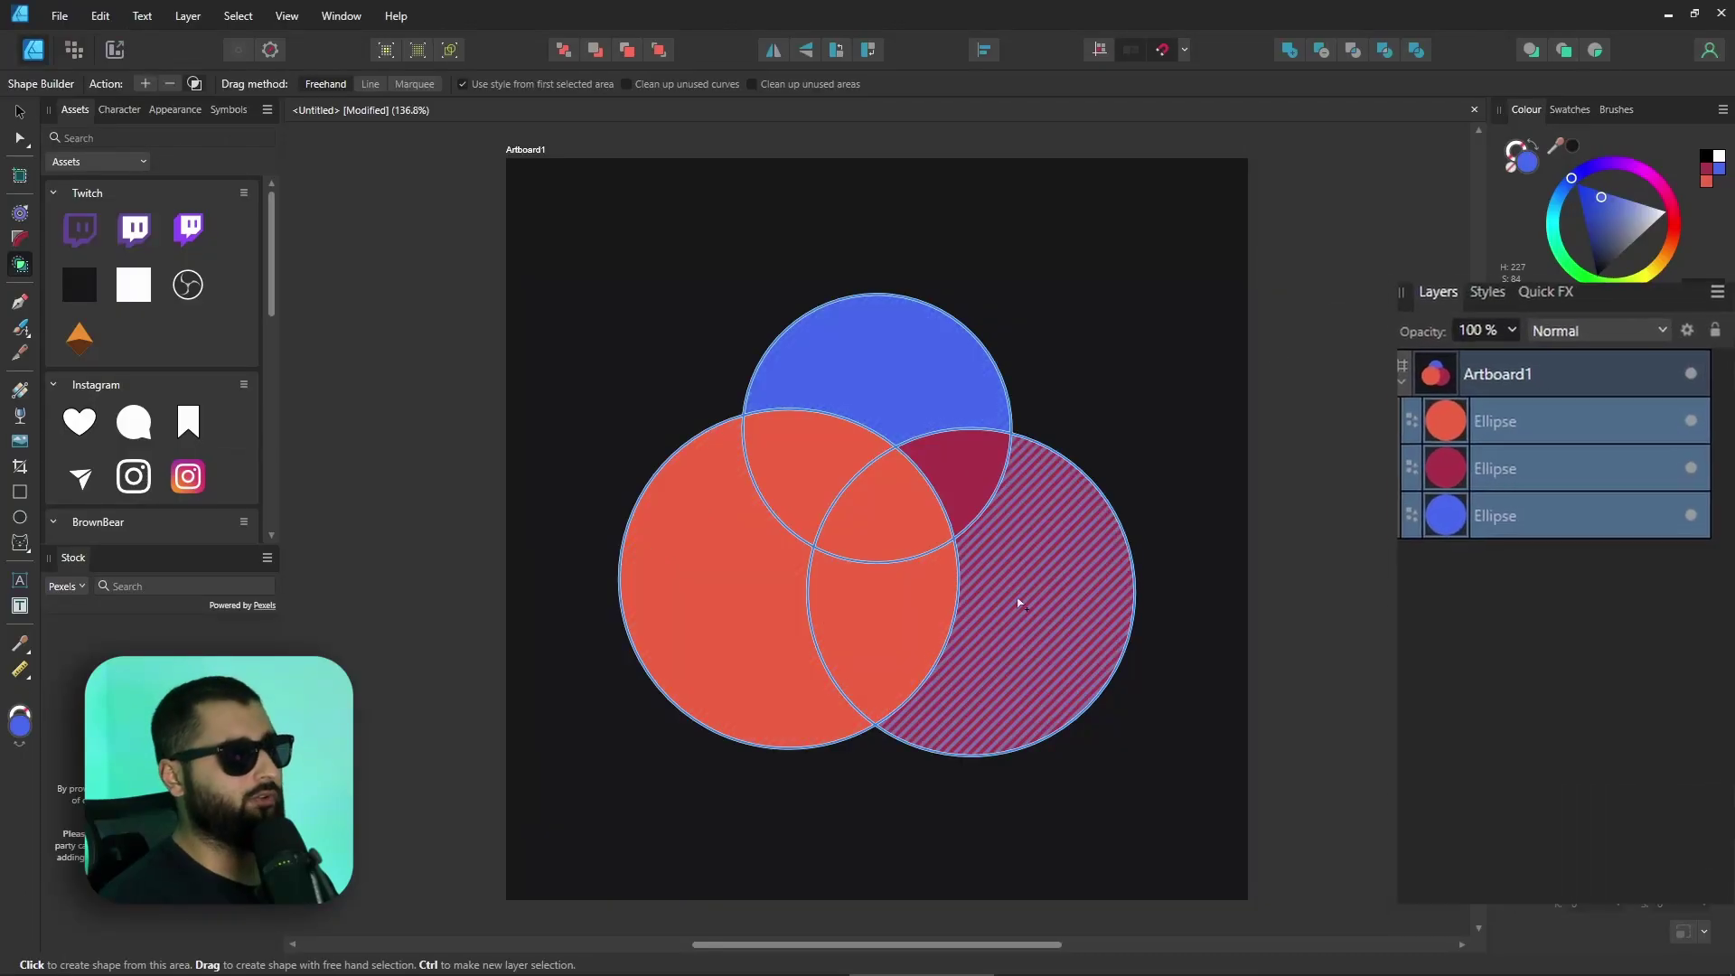
mouse_move(871, 600)
left_mouse_down()
mouse_move(860, 515)
mouse_move(804, 478)
left_mouse_up()
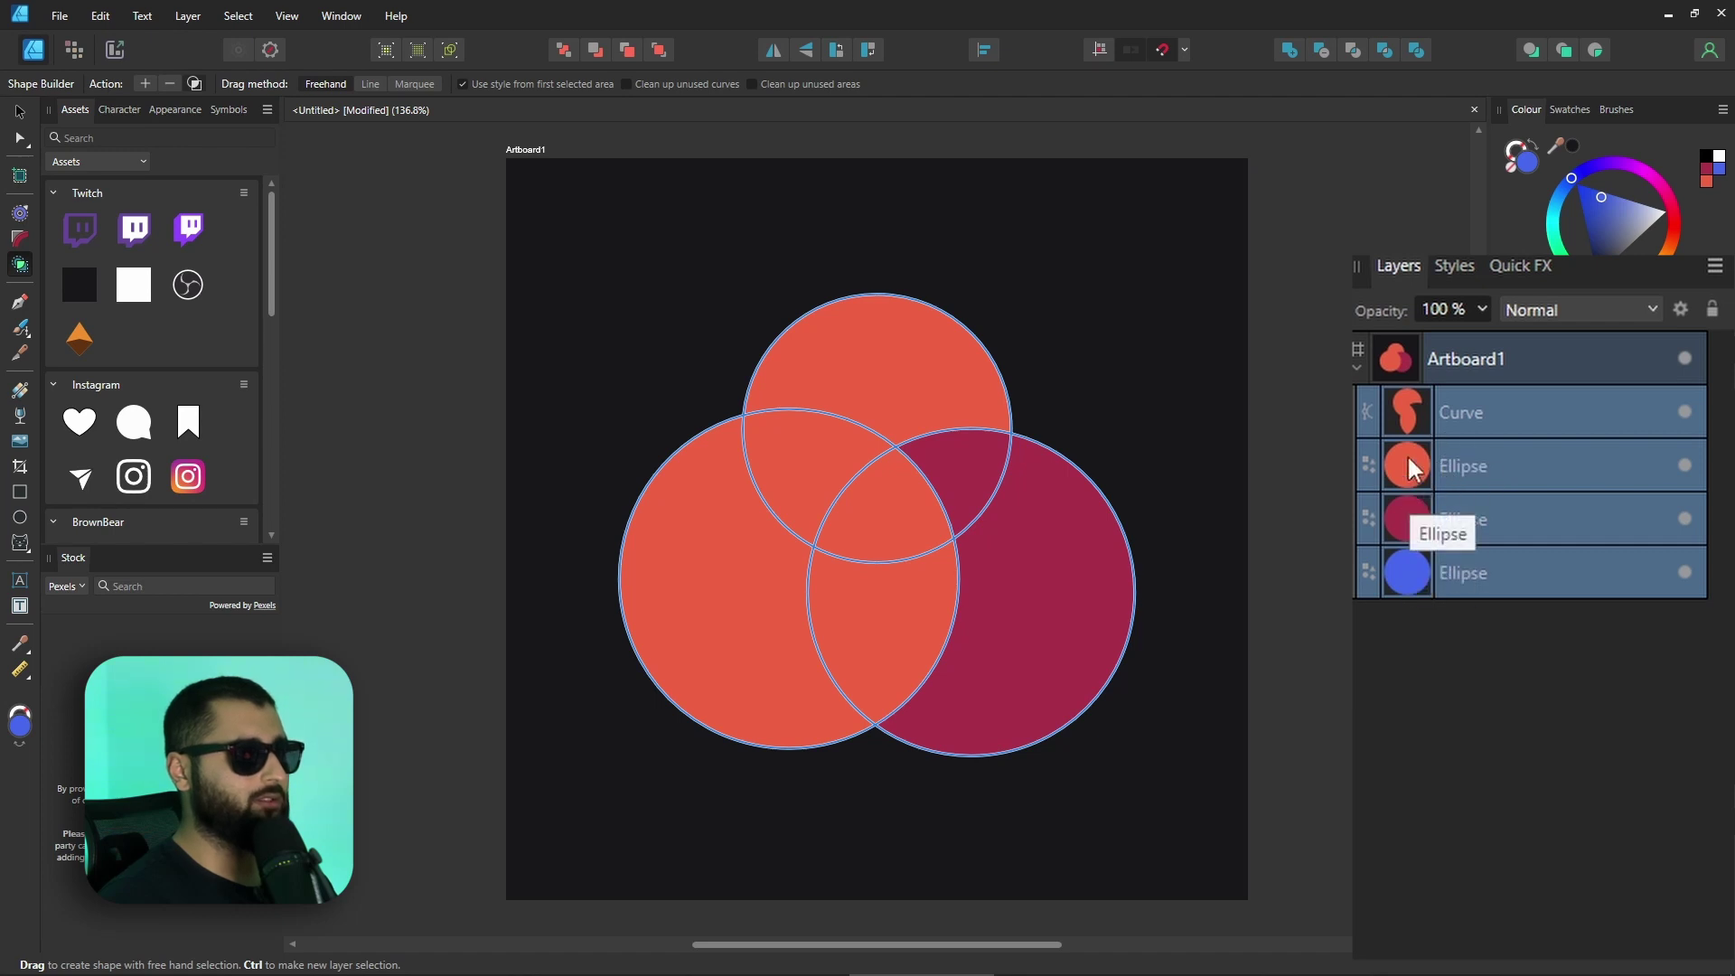
- Hide the circles to inspect the new orange curve, then hide it and reshow the circles
left_click(1576, 541)
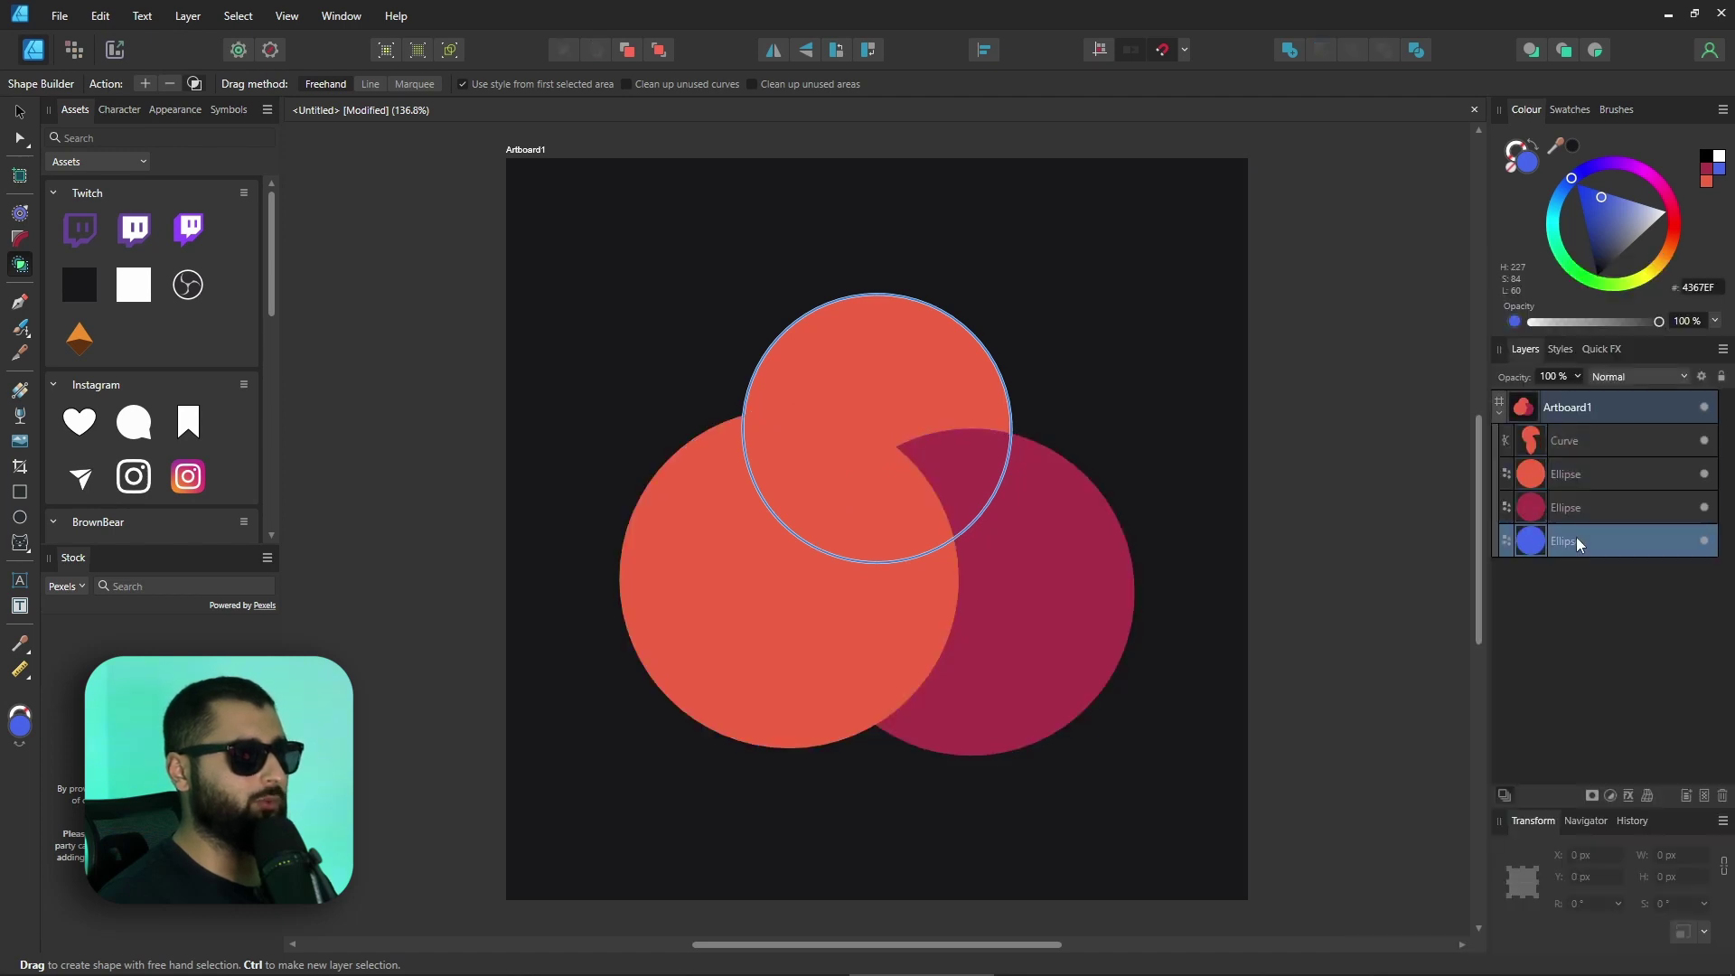
left_click(1705, 540)
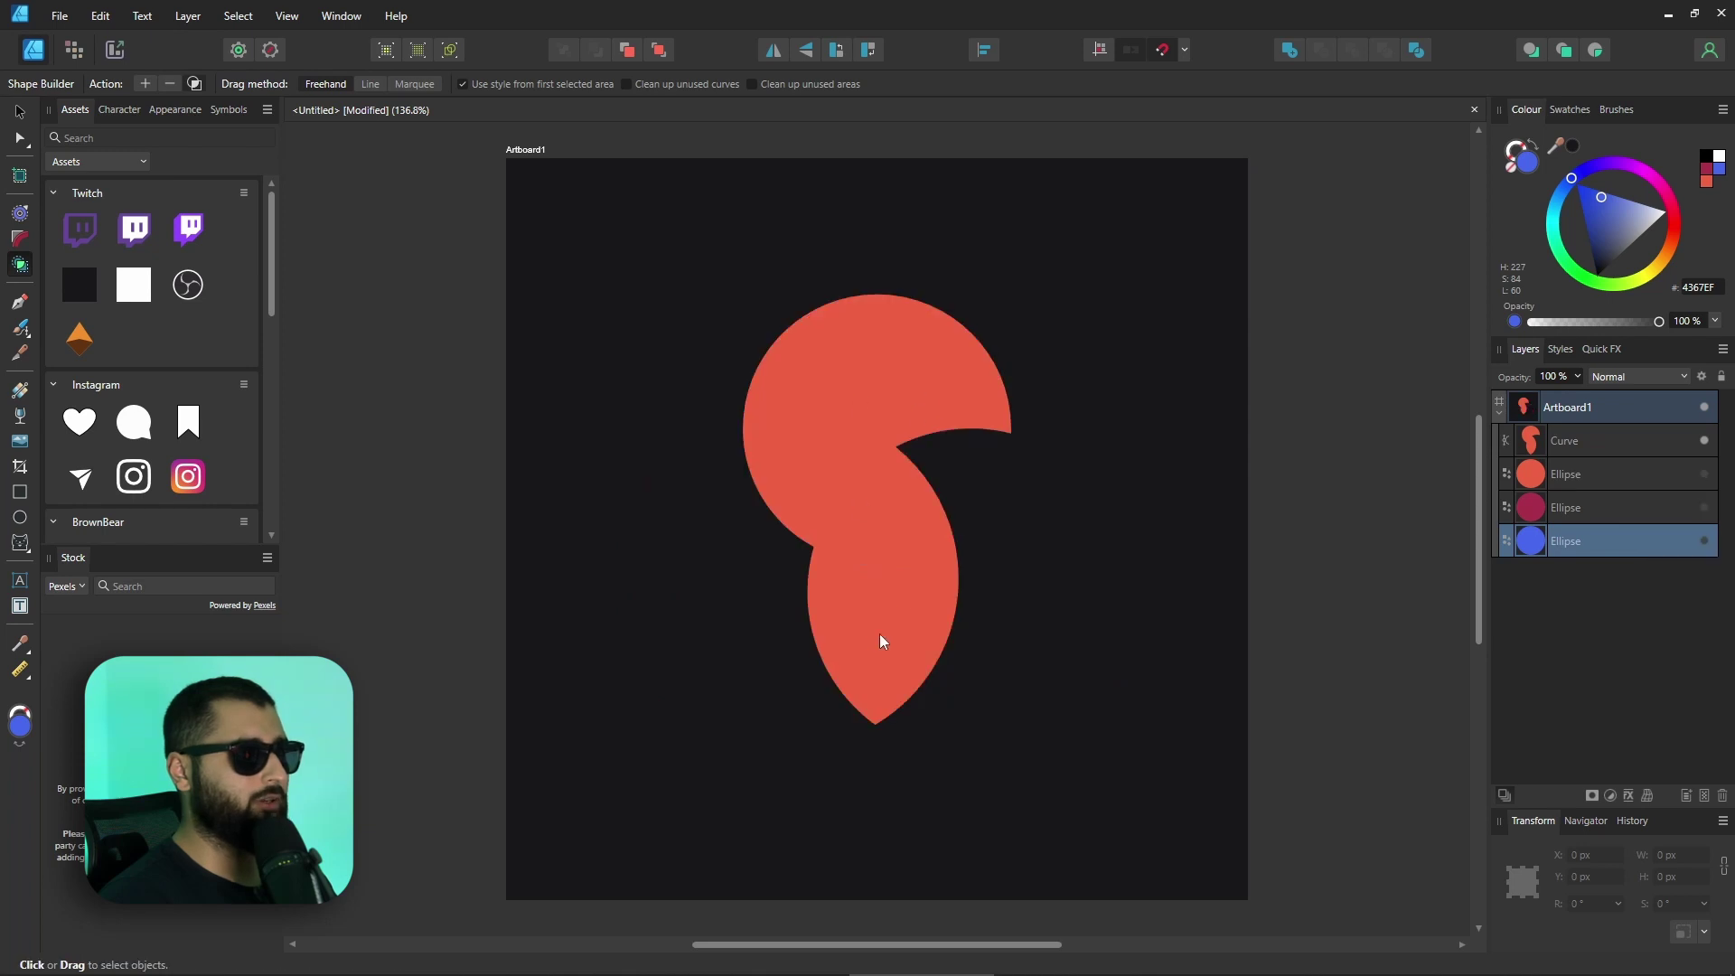
left_click(1704, 440)
left_click(1704, 473)
left_click(1705, 507)
left_click(1704, 541)
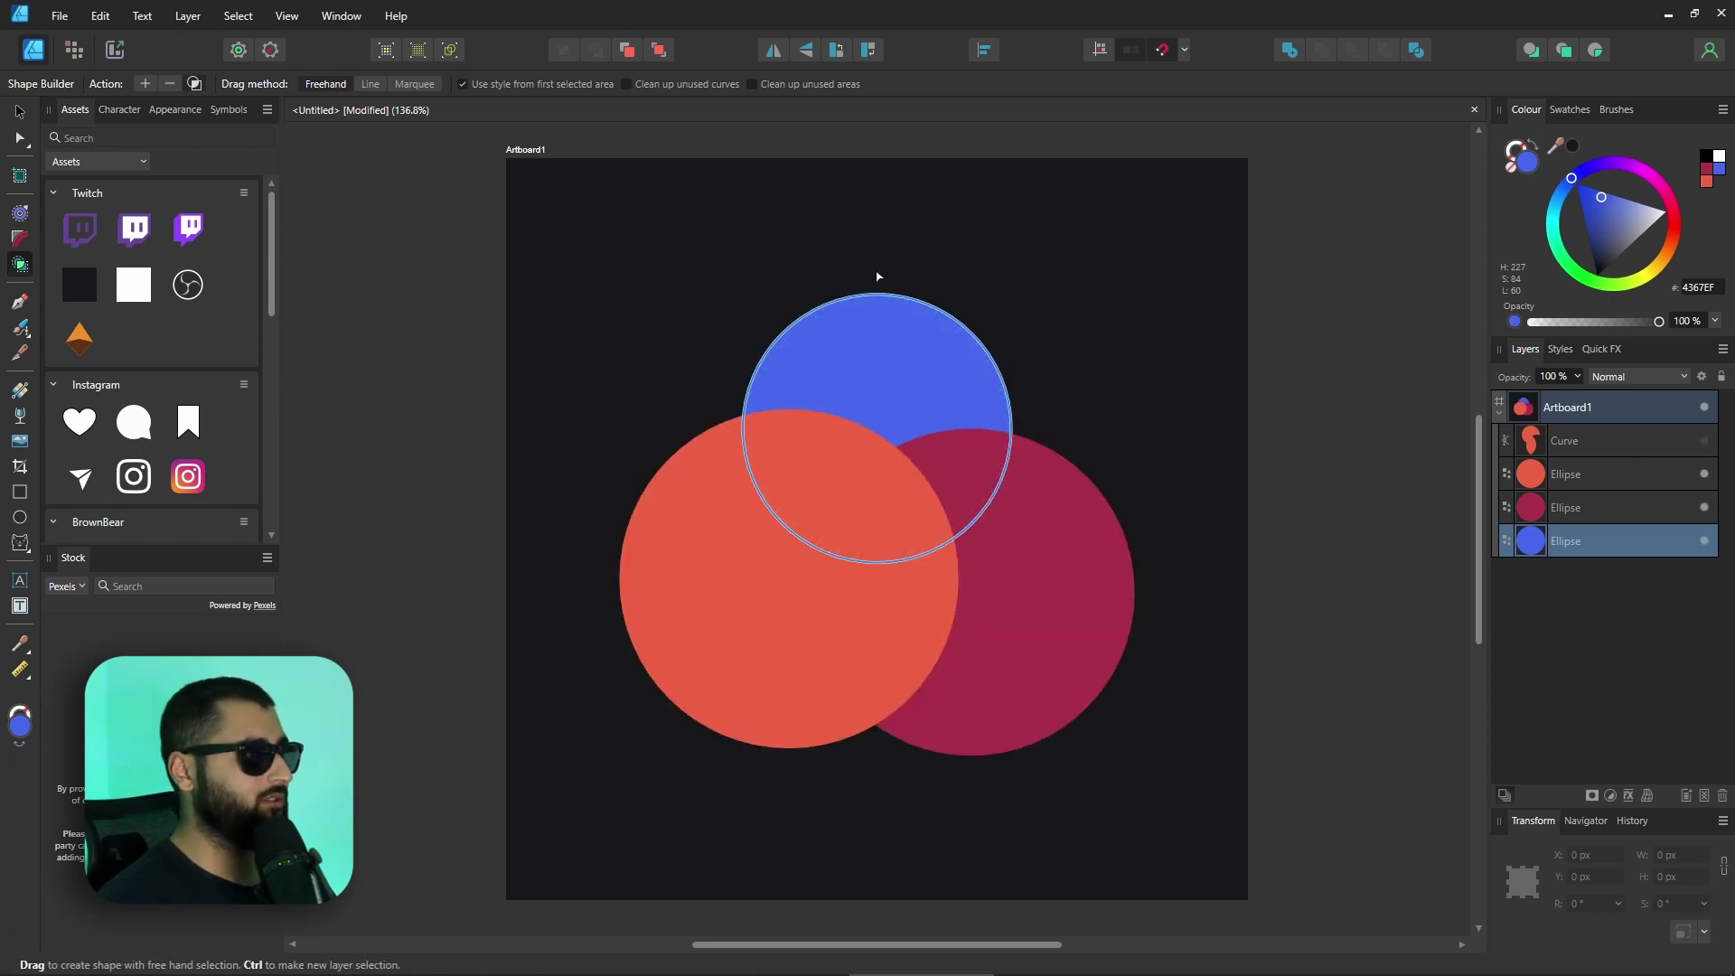
- Select all and drag the Shape Builder across both lower circles, then select the new crimson curve
key("ctrl+a")
mouse_move(1039, 628)
left_mouse_down()
mouse_move(769, 584)
mouse_move(790, 482)
mouse_move(882, 515)
left_mouse_up()
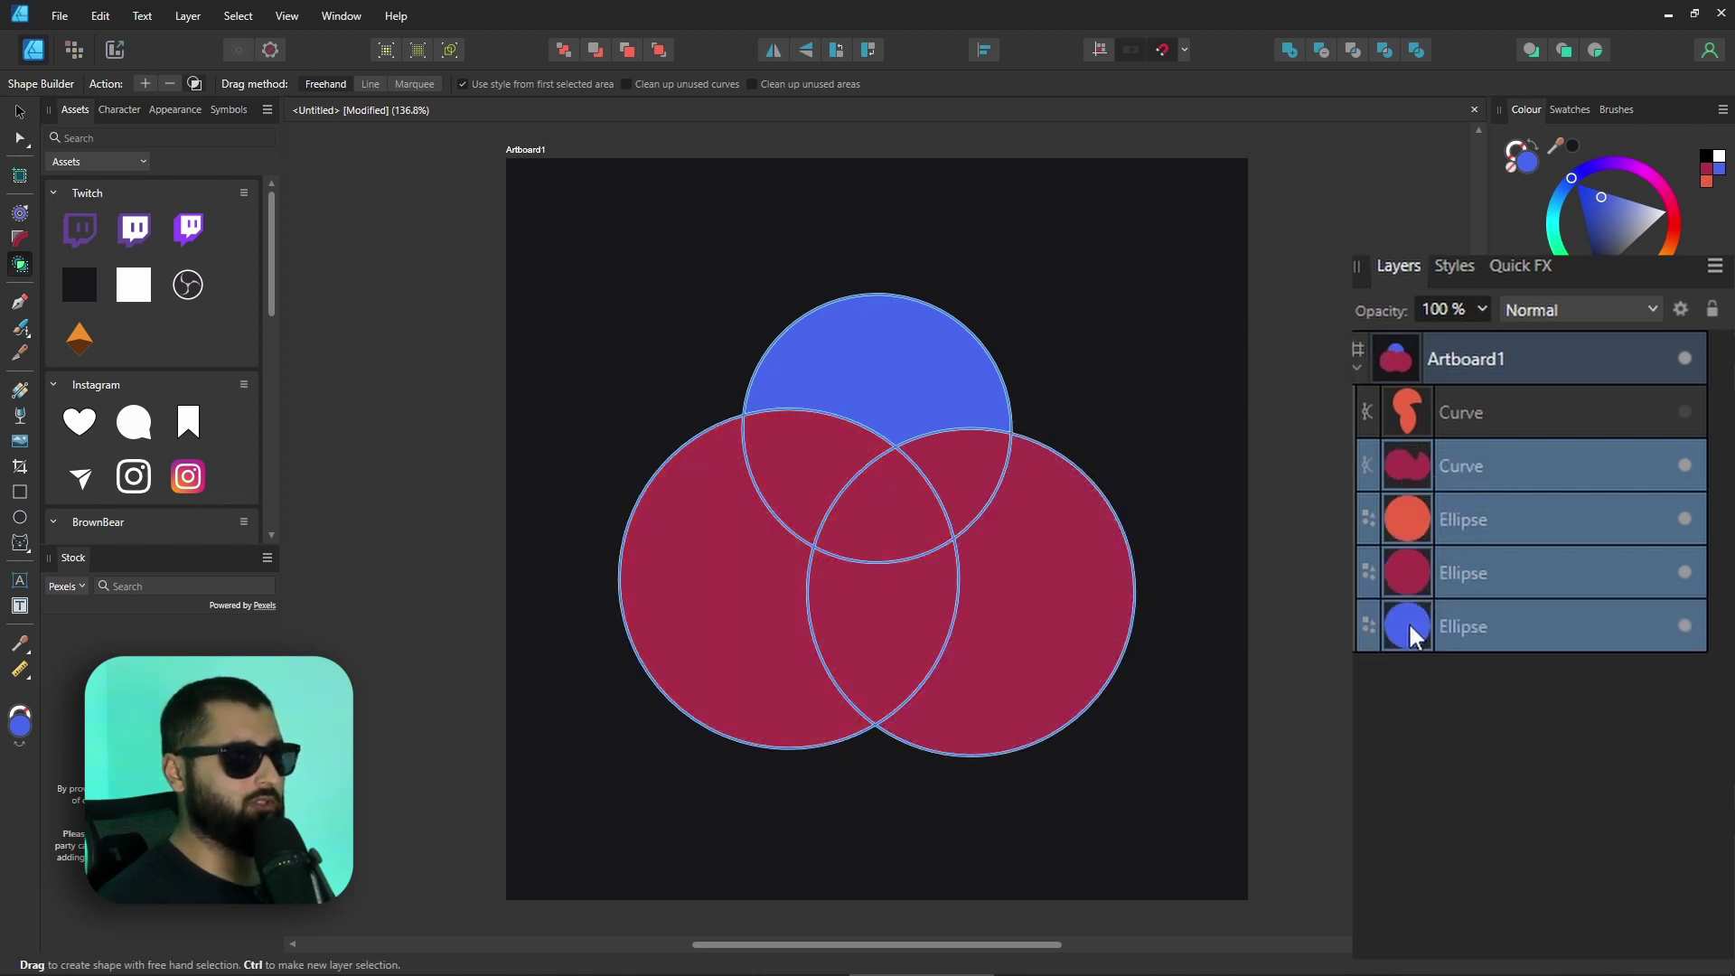
left_click(1411, 454)
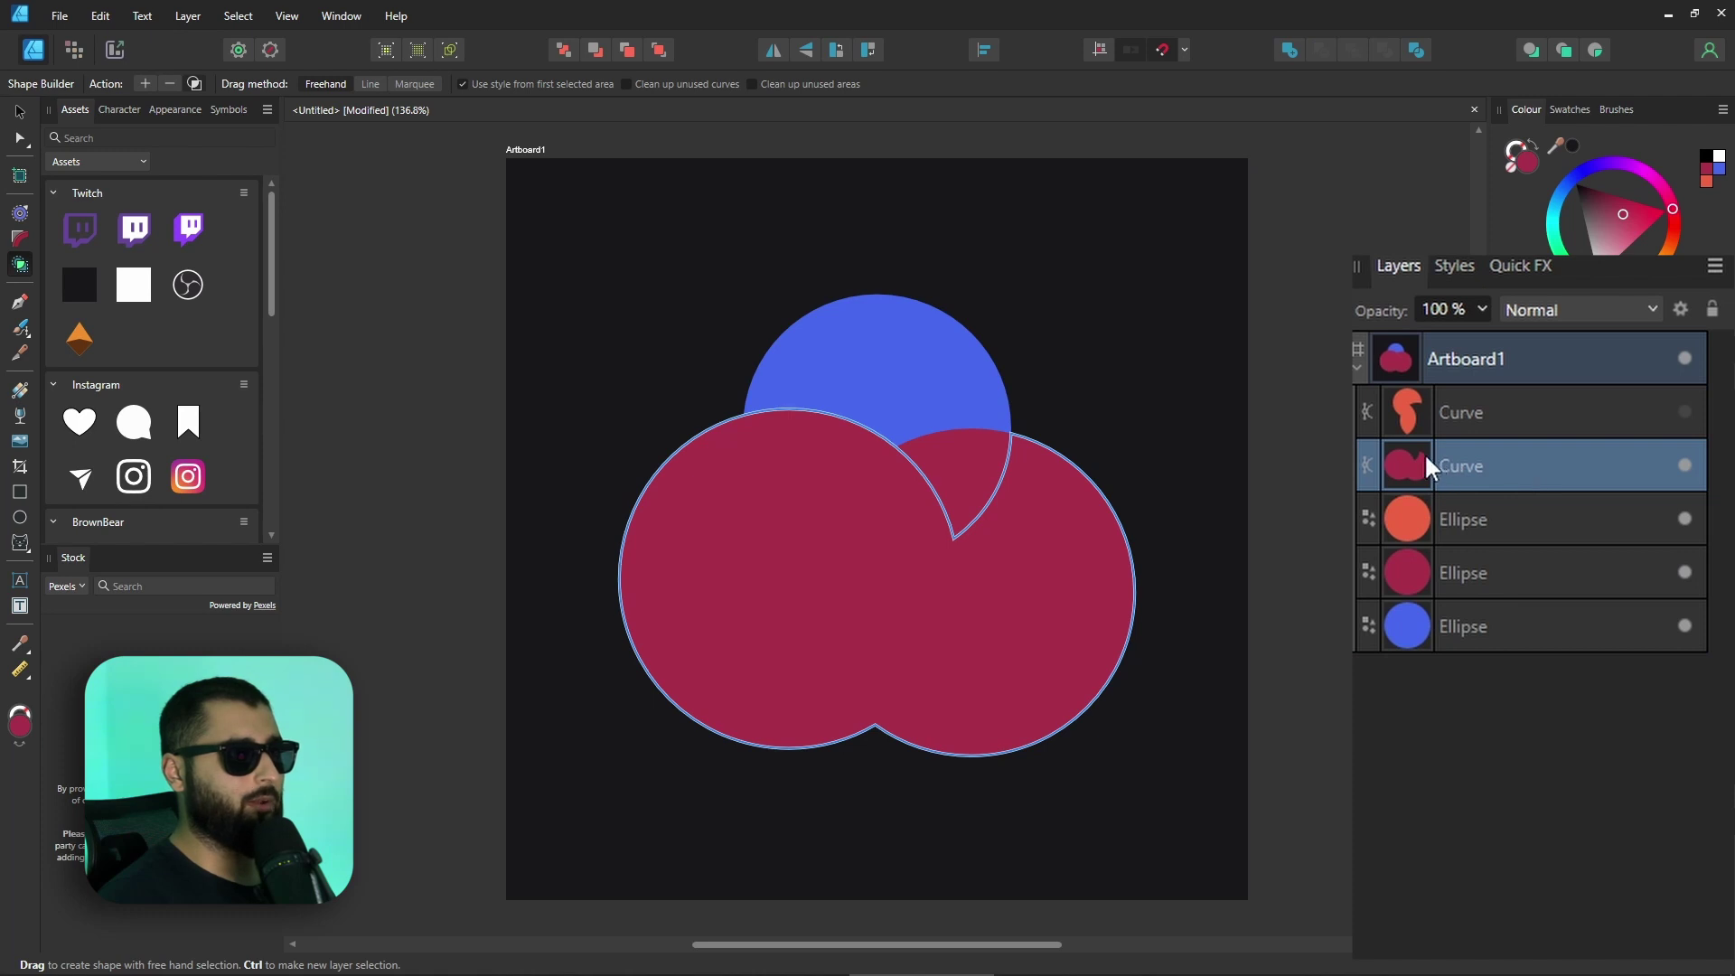
- Hide the three circles to inspect the crimson curve, then hide it and reshow the circles
left_click(1685, 519)
left_click(1684, 572)
left_click(1684, 626)
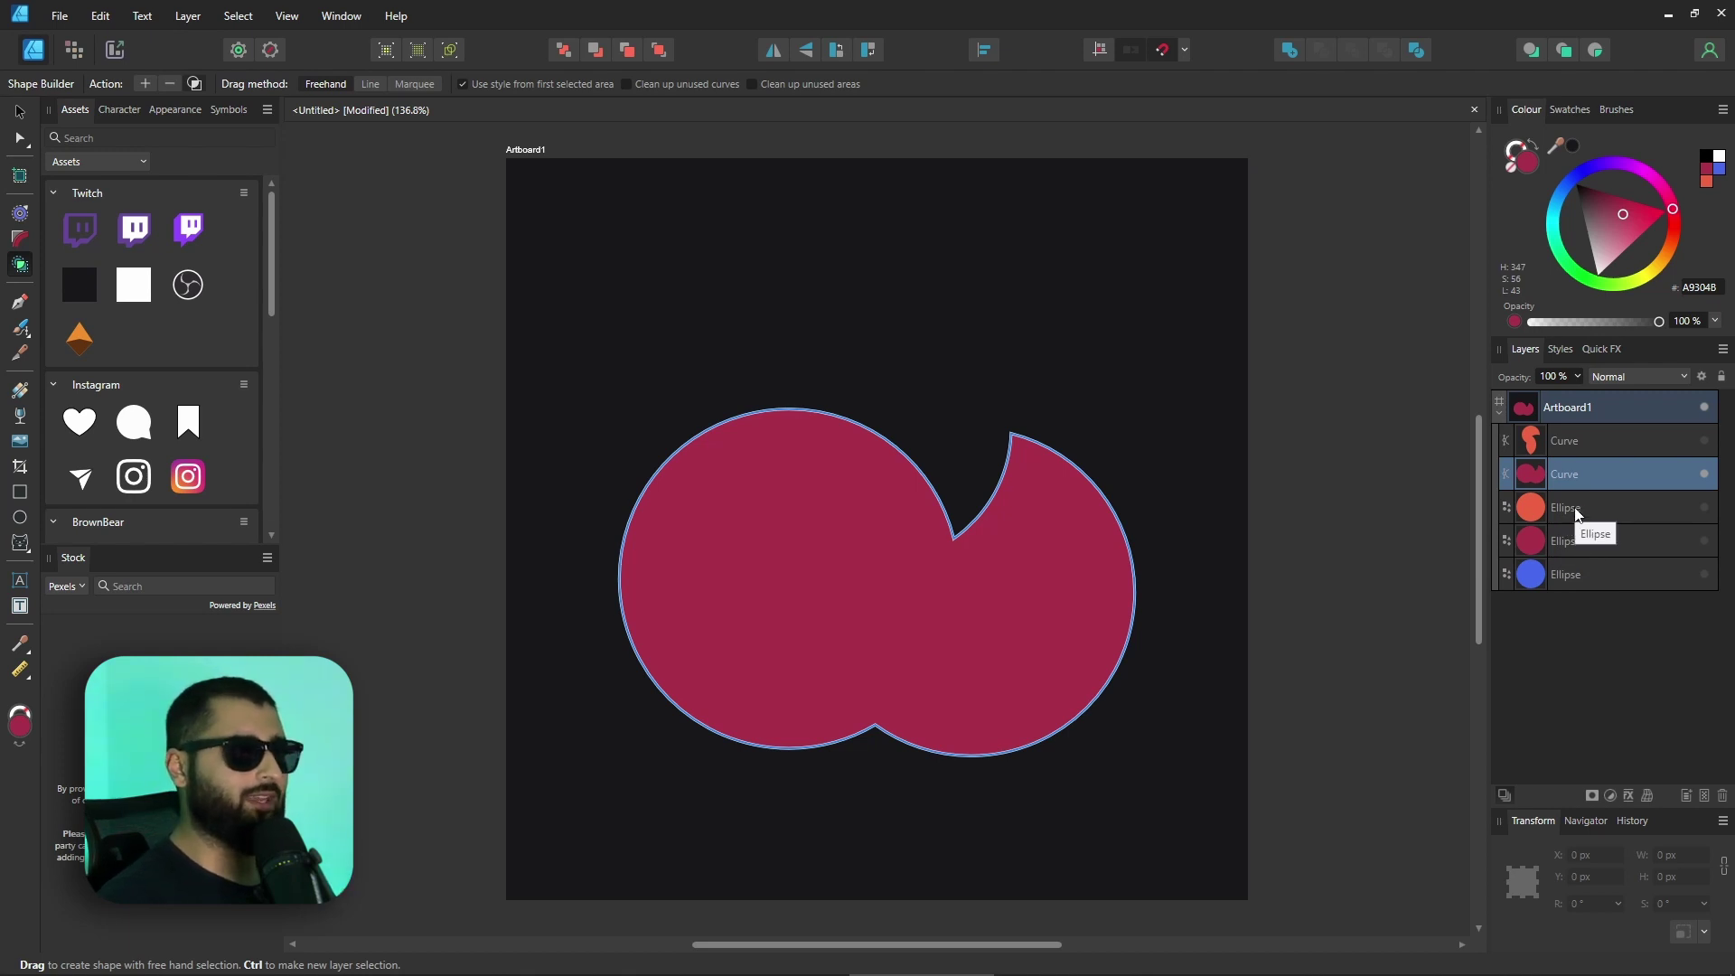
left_click(1704, 473)
left_click_drag(1704, 510, 1704, 574)
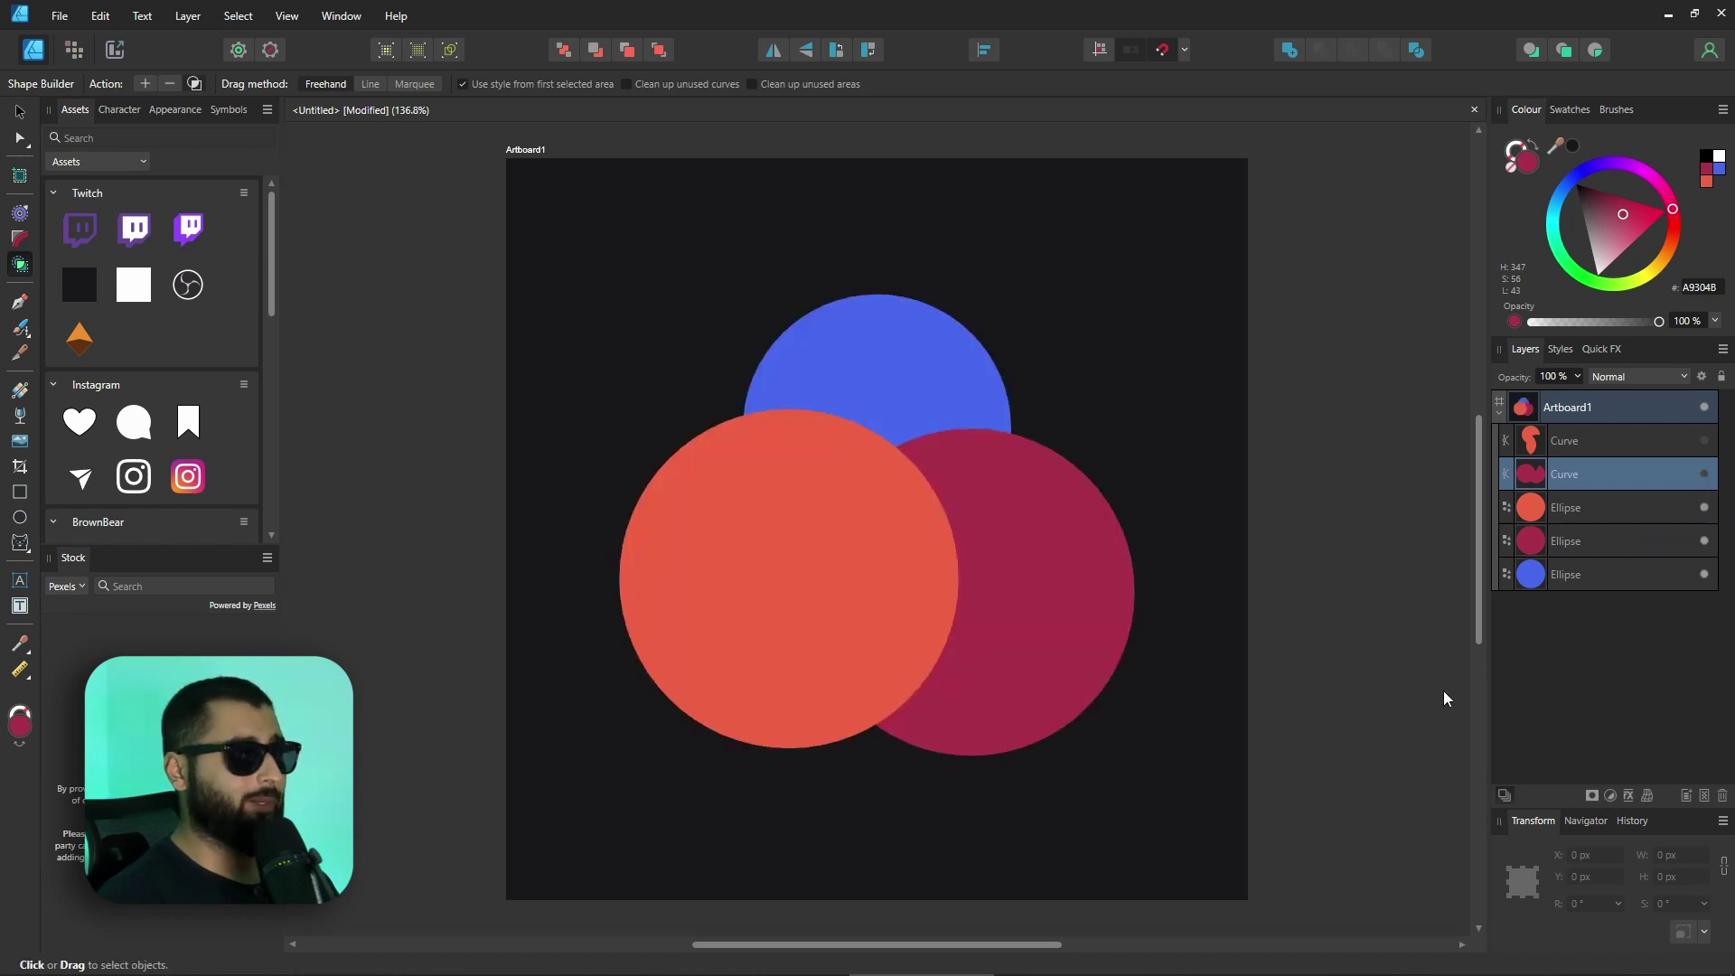
- Shift the crimson circle up over the blue one and merge it with the left circle via Shape Builder
key("v")
left_click_drag(547, 171, 1379, 871)
left_click_drag(1038, 636, 1012, 555)
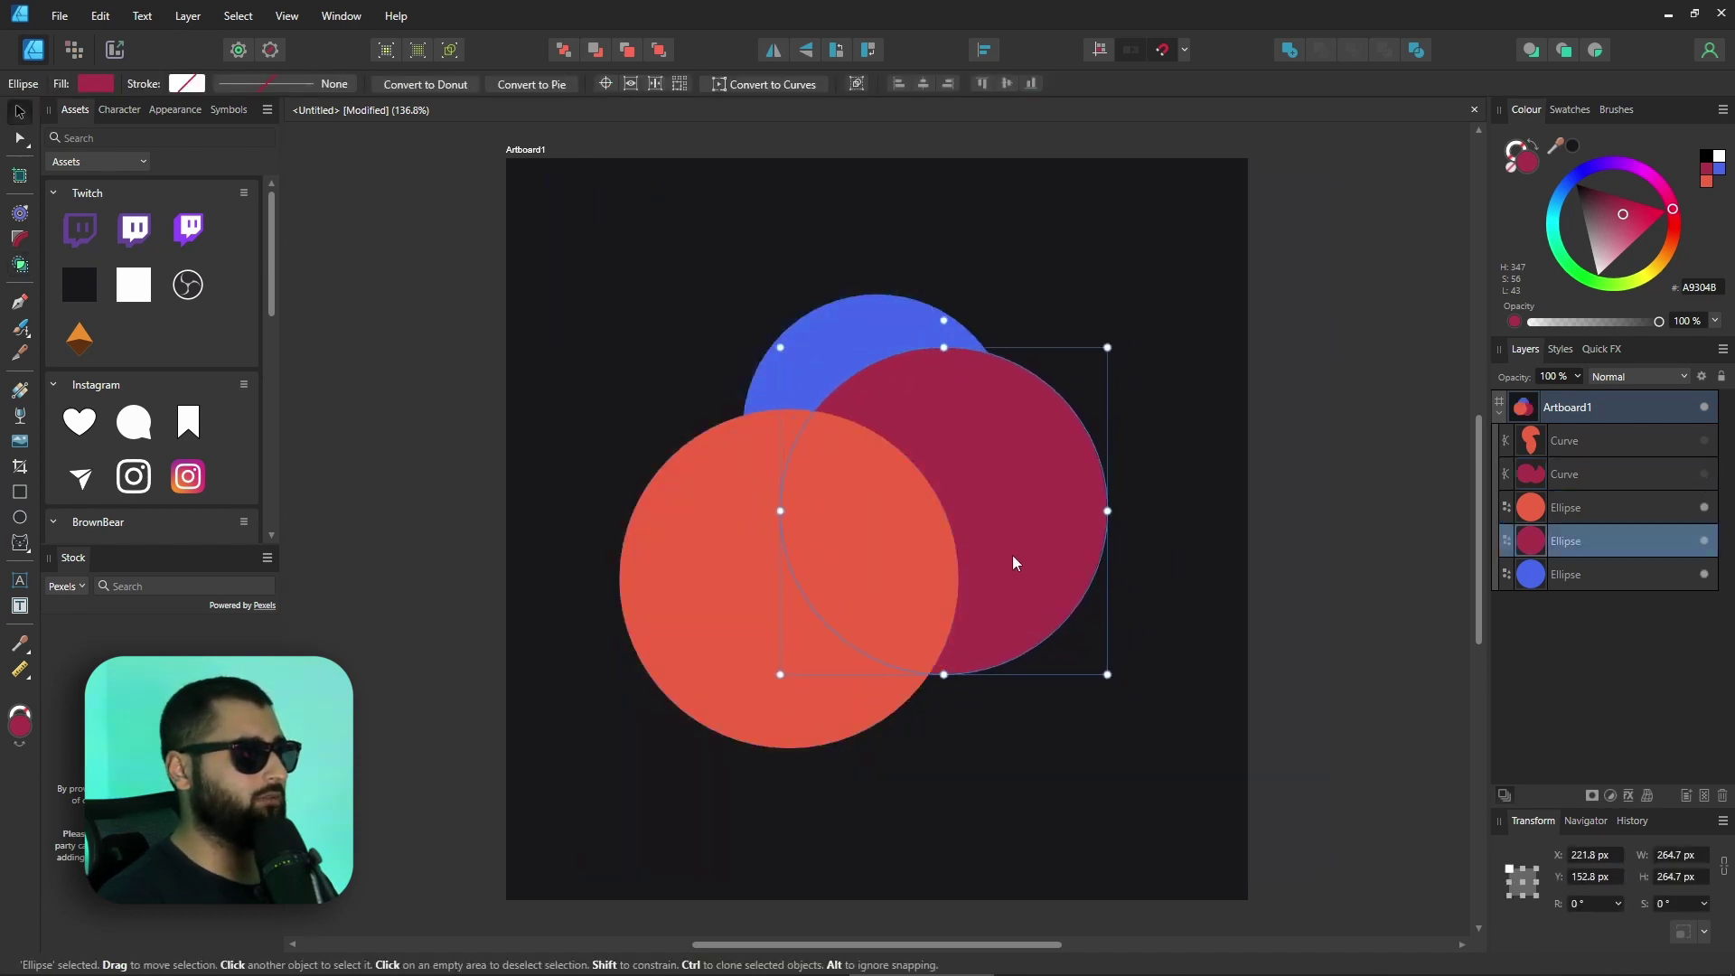
left_click(20, 265)
mouse_move(913, 389)
left_mouse_down()
mouse_move(808, 434)
mouse_move(714, 596)
left_mouse_up()
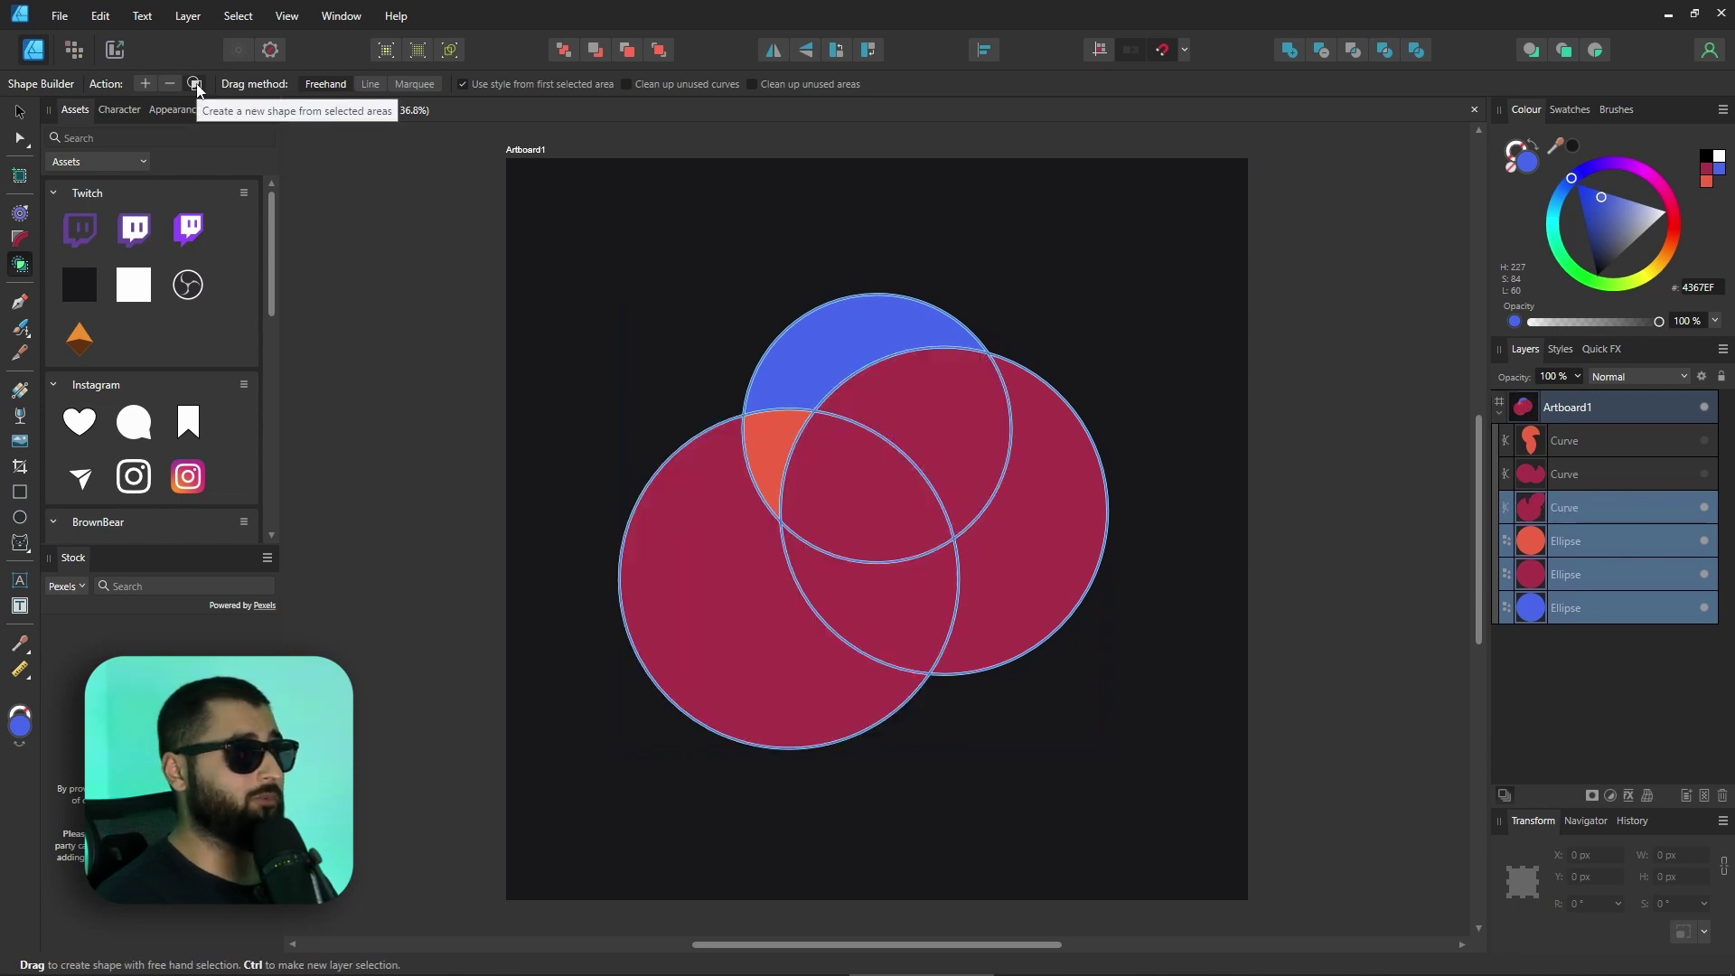
- Hide the orange, crimson and blue circle layers to inspect the new curve, then reshow and reselect them
left_click(1531, 542)
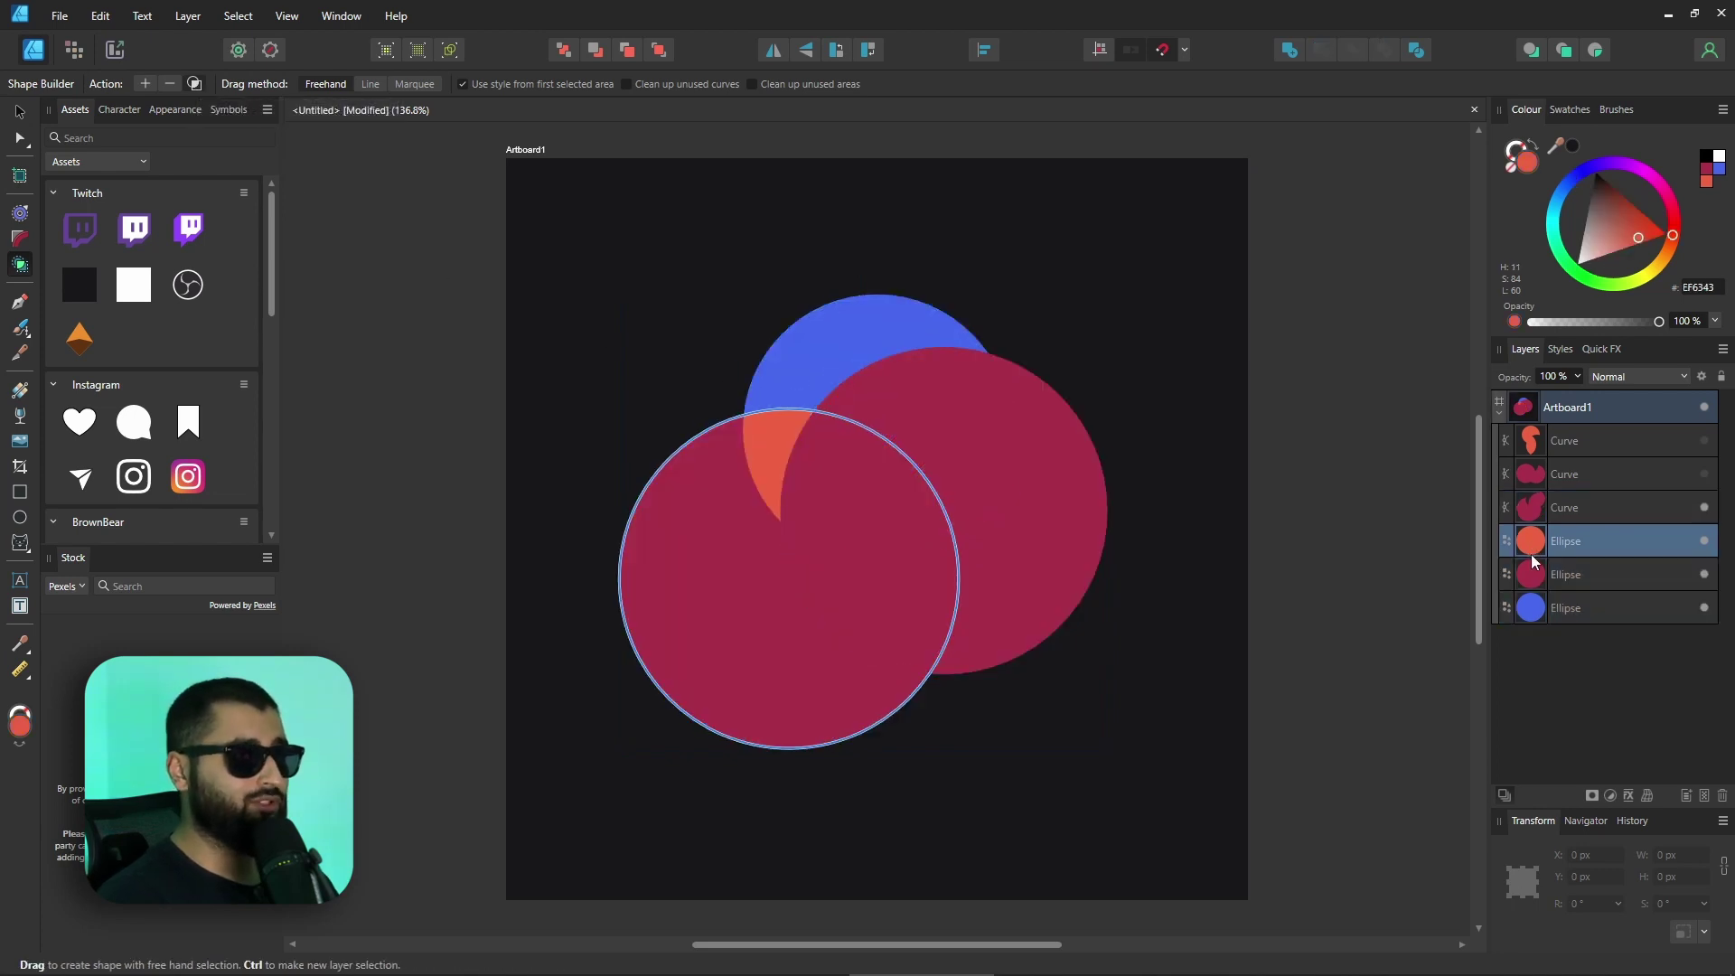
left_click(1536, 584)
left_click(1534, 615)
left_click(1705, 608)
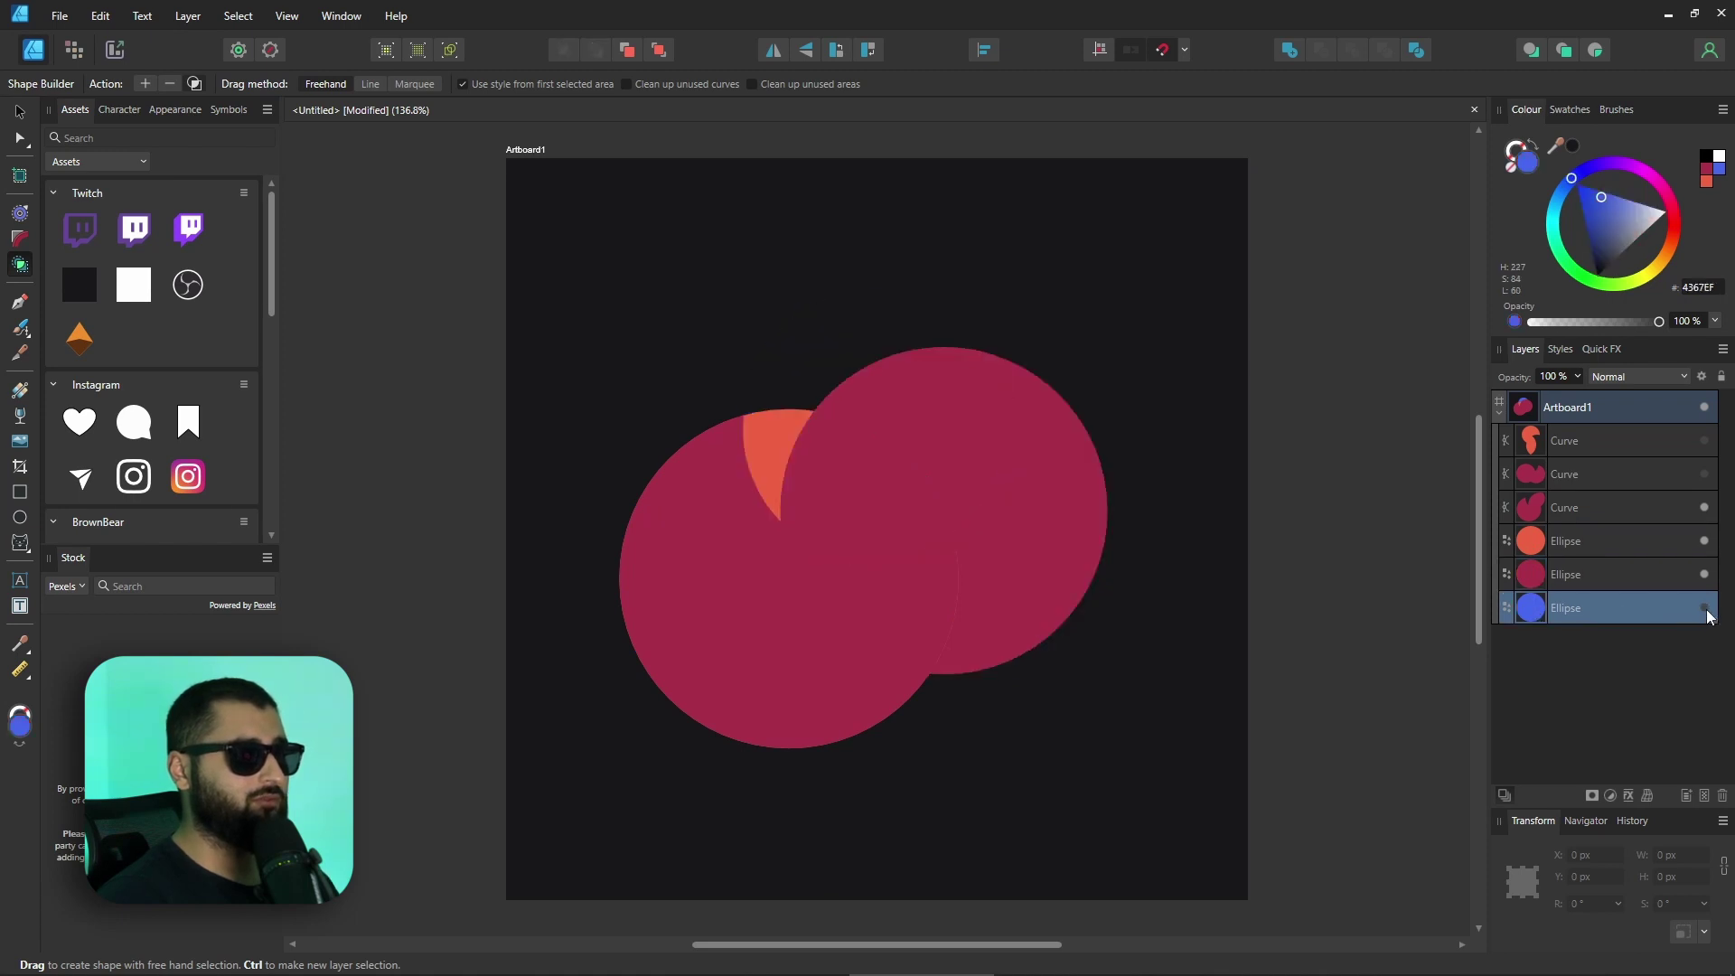
left_click(1704, 574)
left_click(1704, 540)
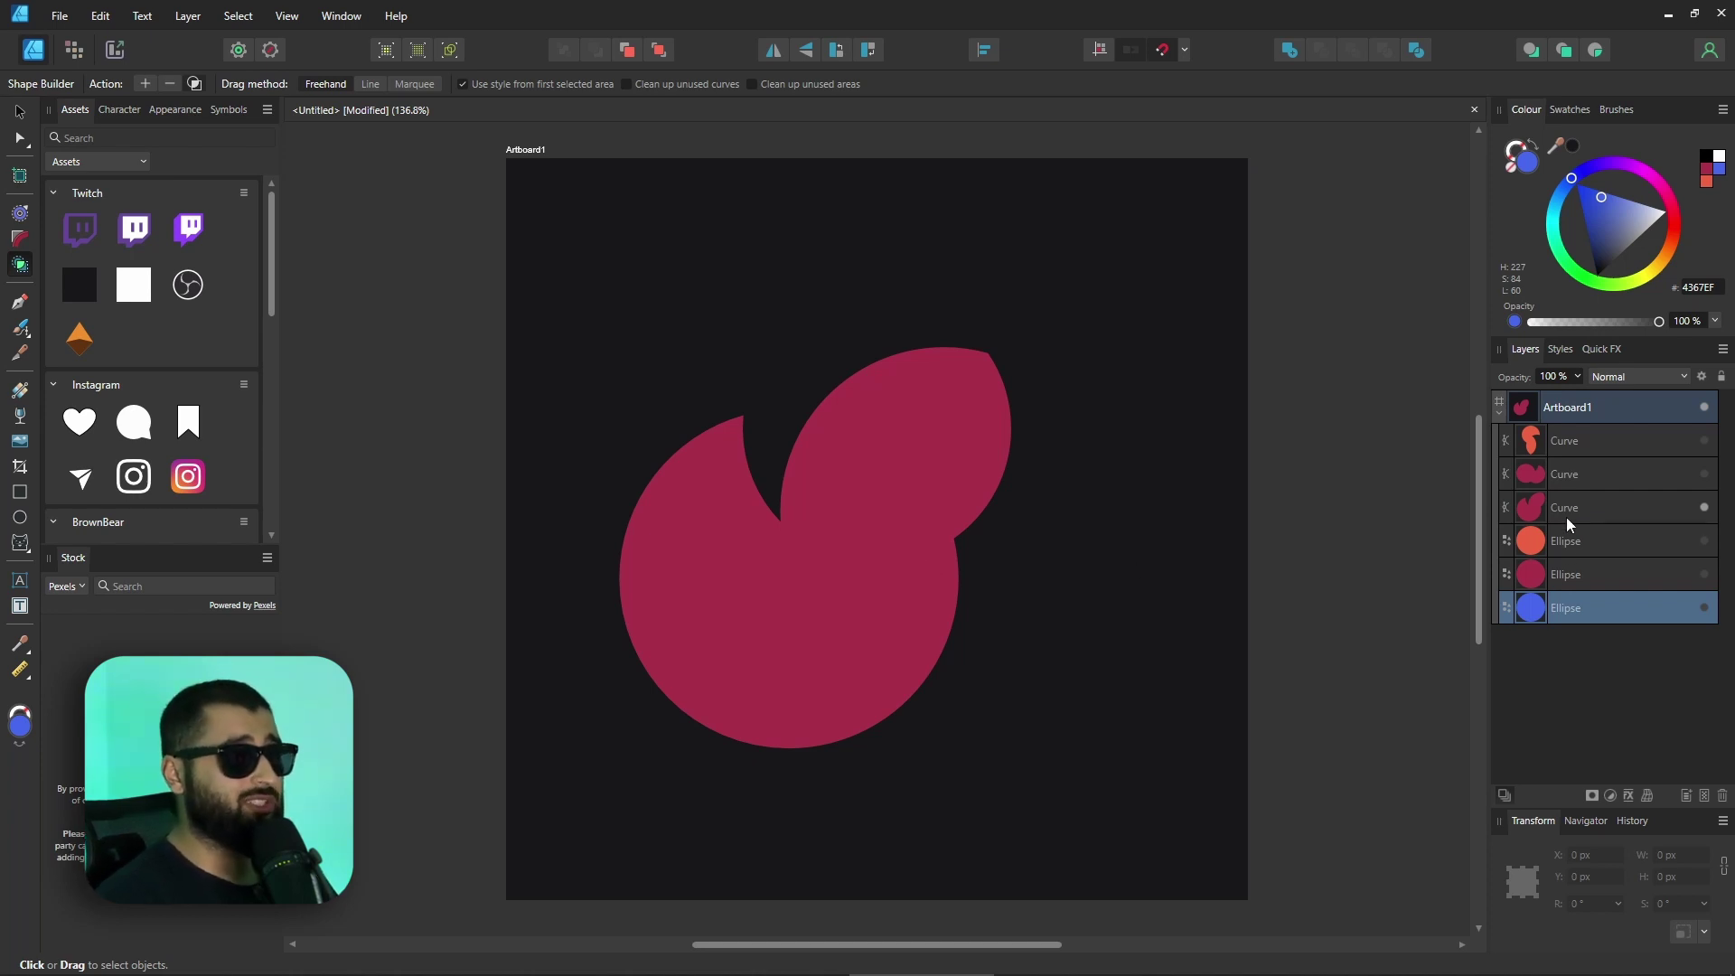
left_click(1585, 540)
key("v")
left_click_drag(558, 252, 1209, 819)
- Combine the circles with Layer > Create Compound and set two child ellipses to Subtract
left_click(142, 16)
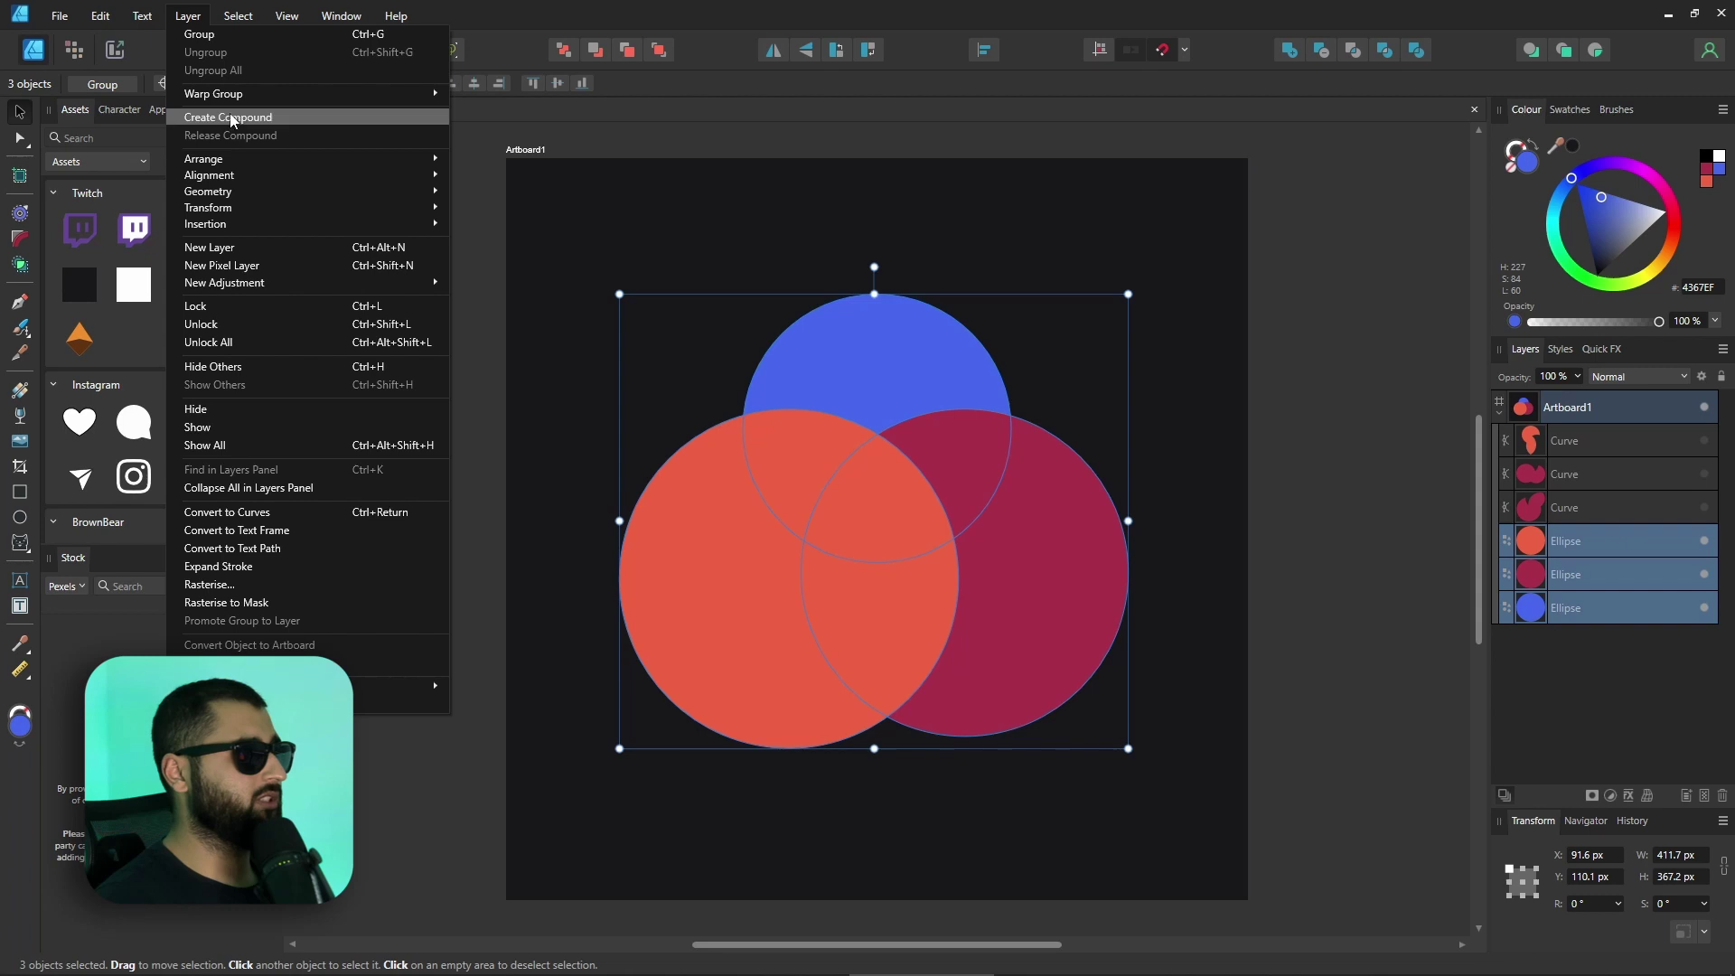
left_click(232, 118)
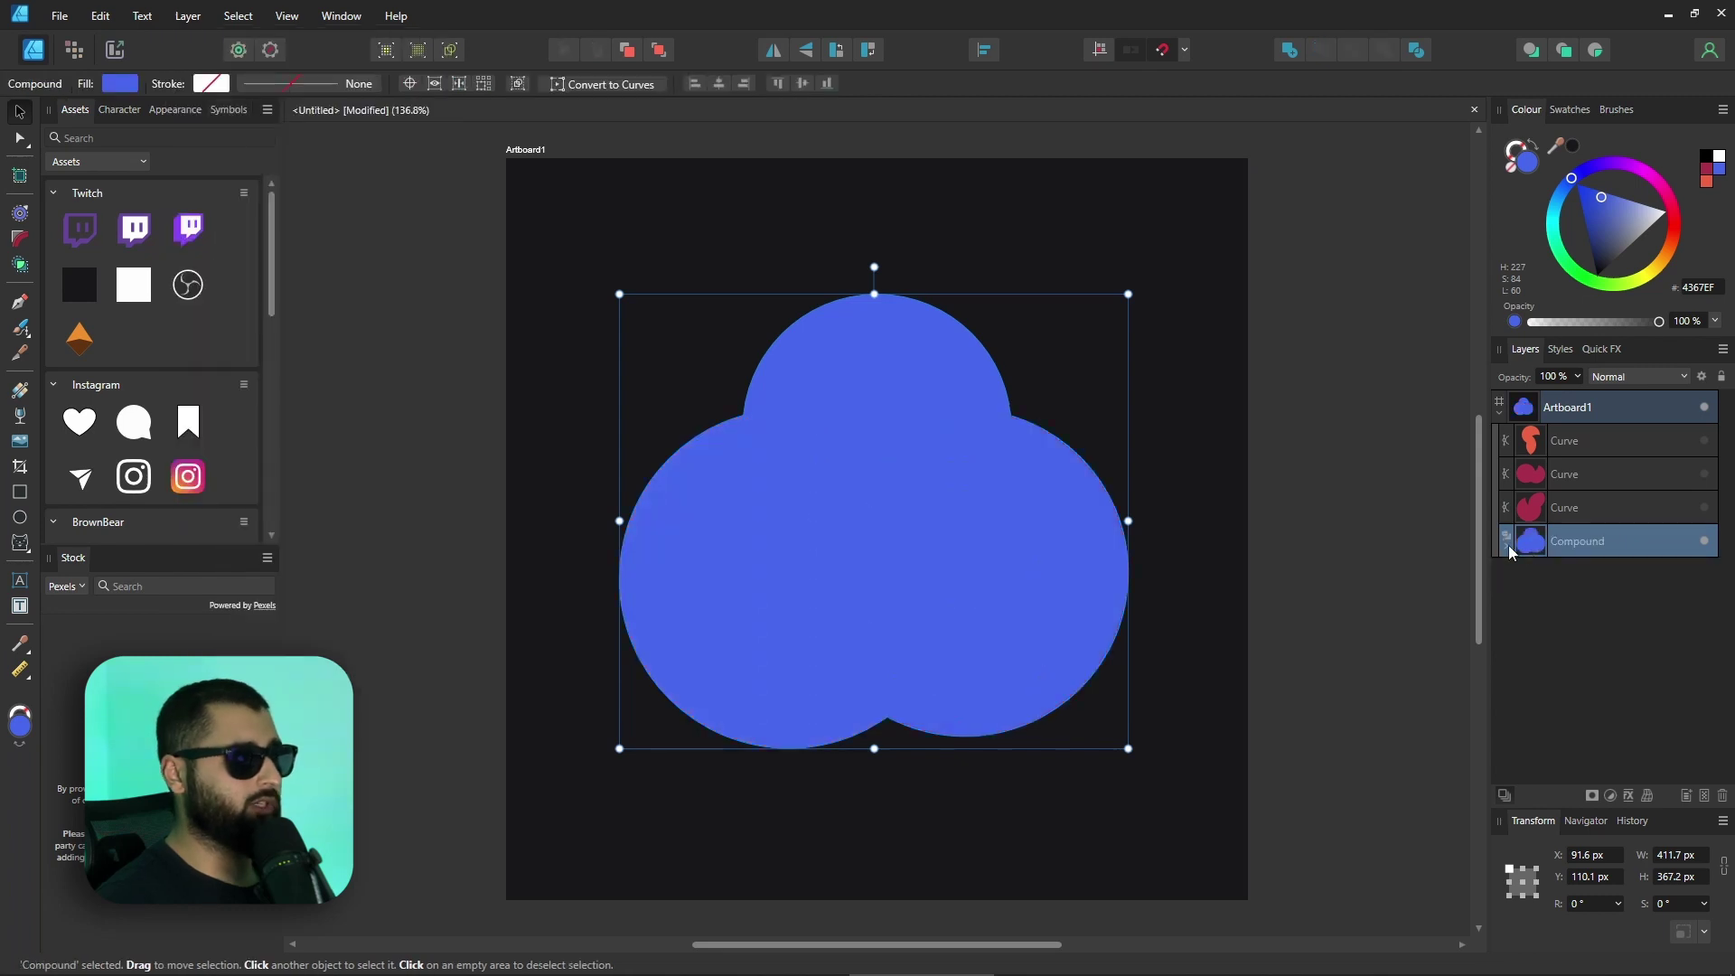
left_click(1507, 545)
left_click(1513, 574)
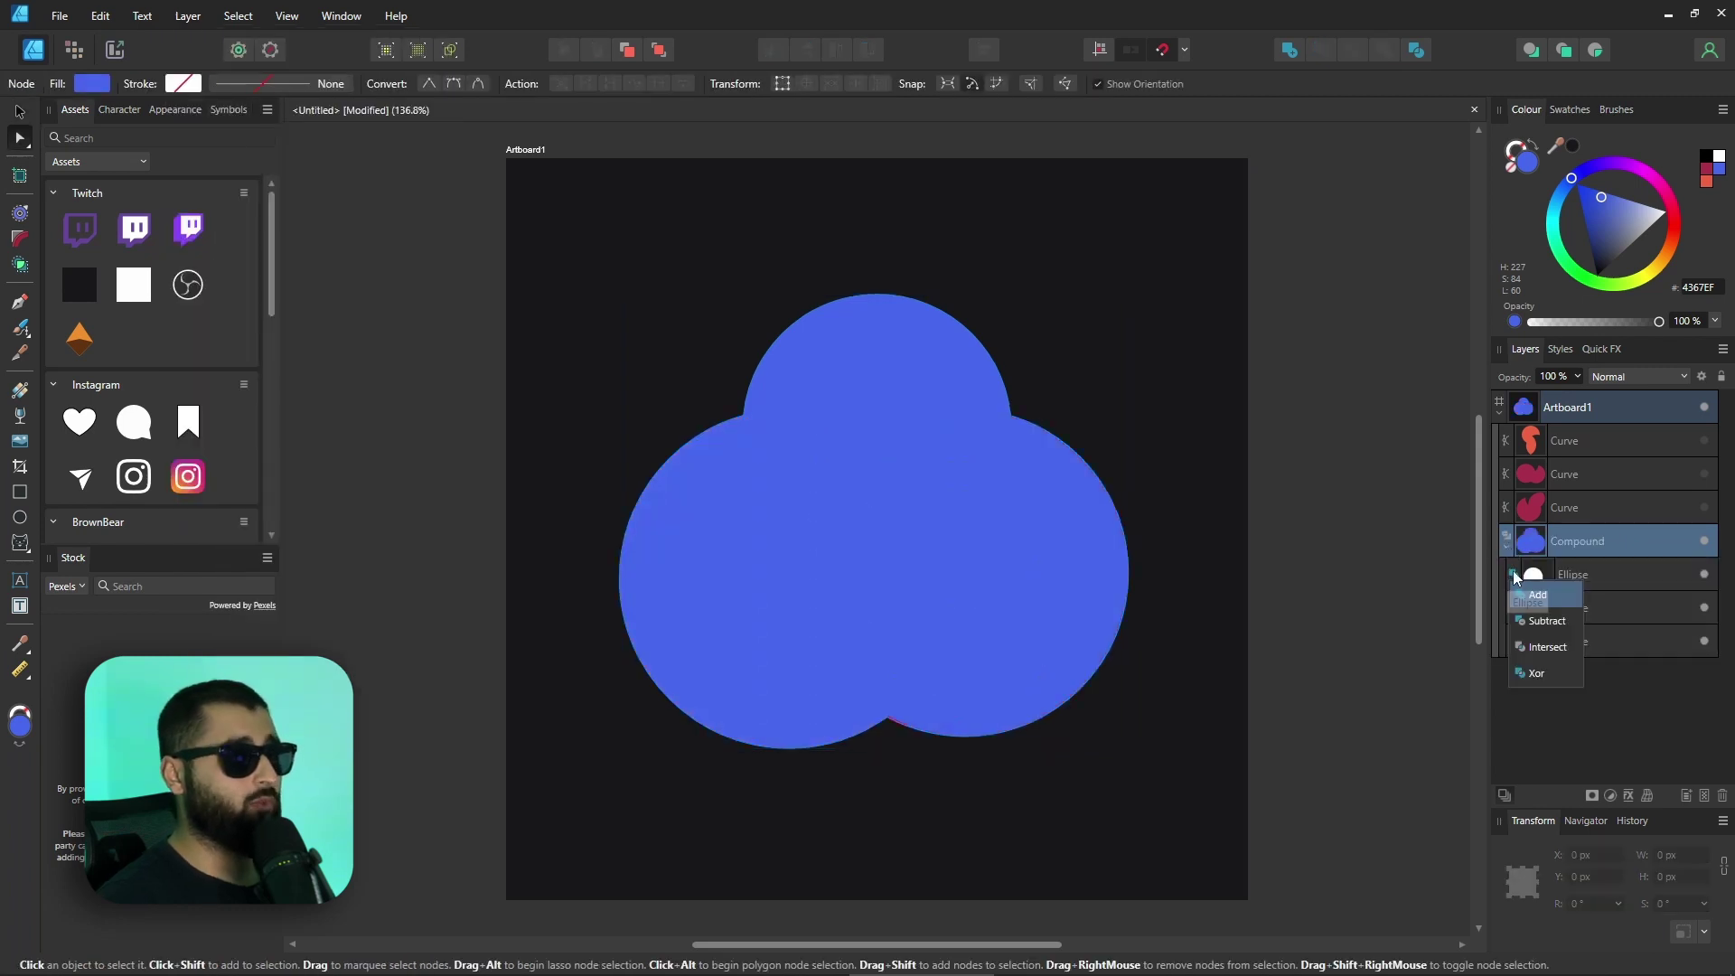
left_click(1547, 621)
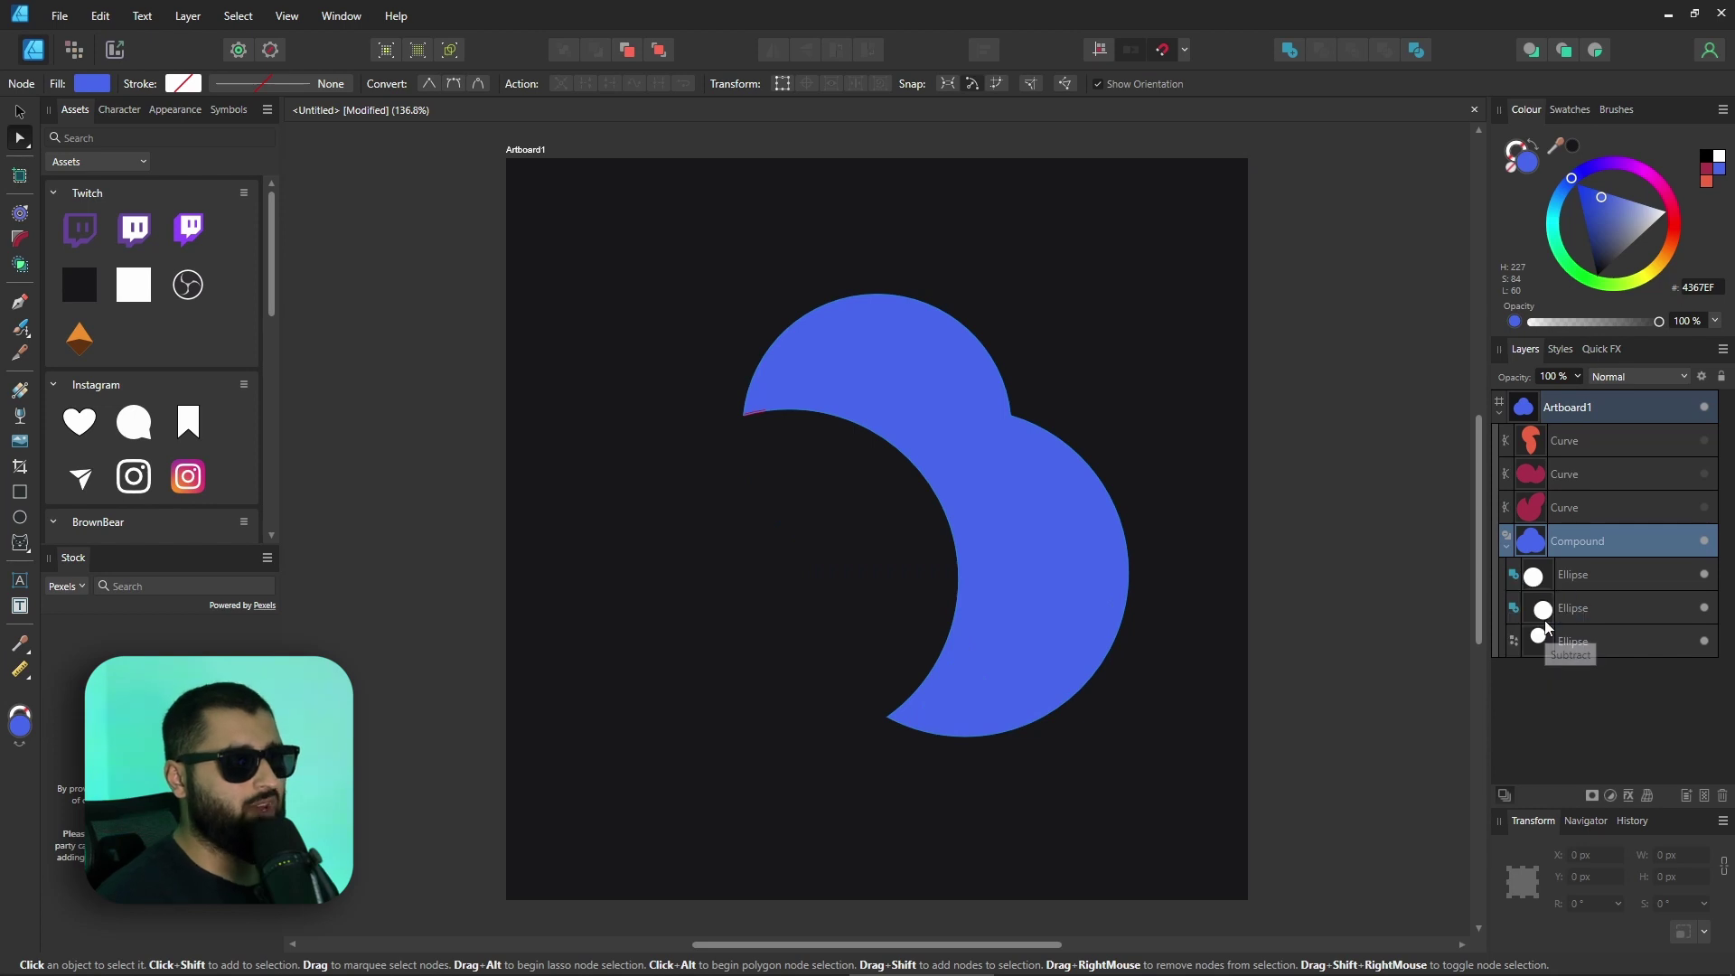
left_click(1572, 607)
left_click(1513, 608)
left_click(1547, 707)
left_click(1320, 700)
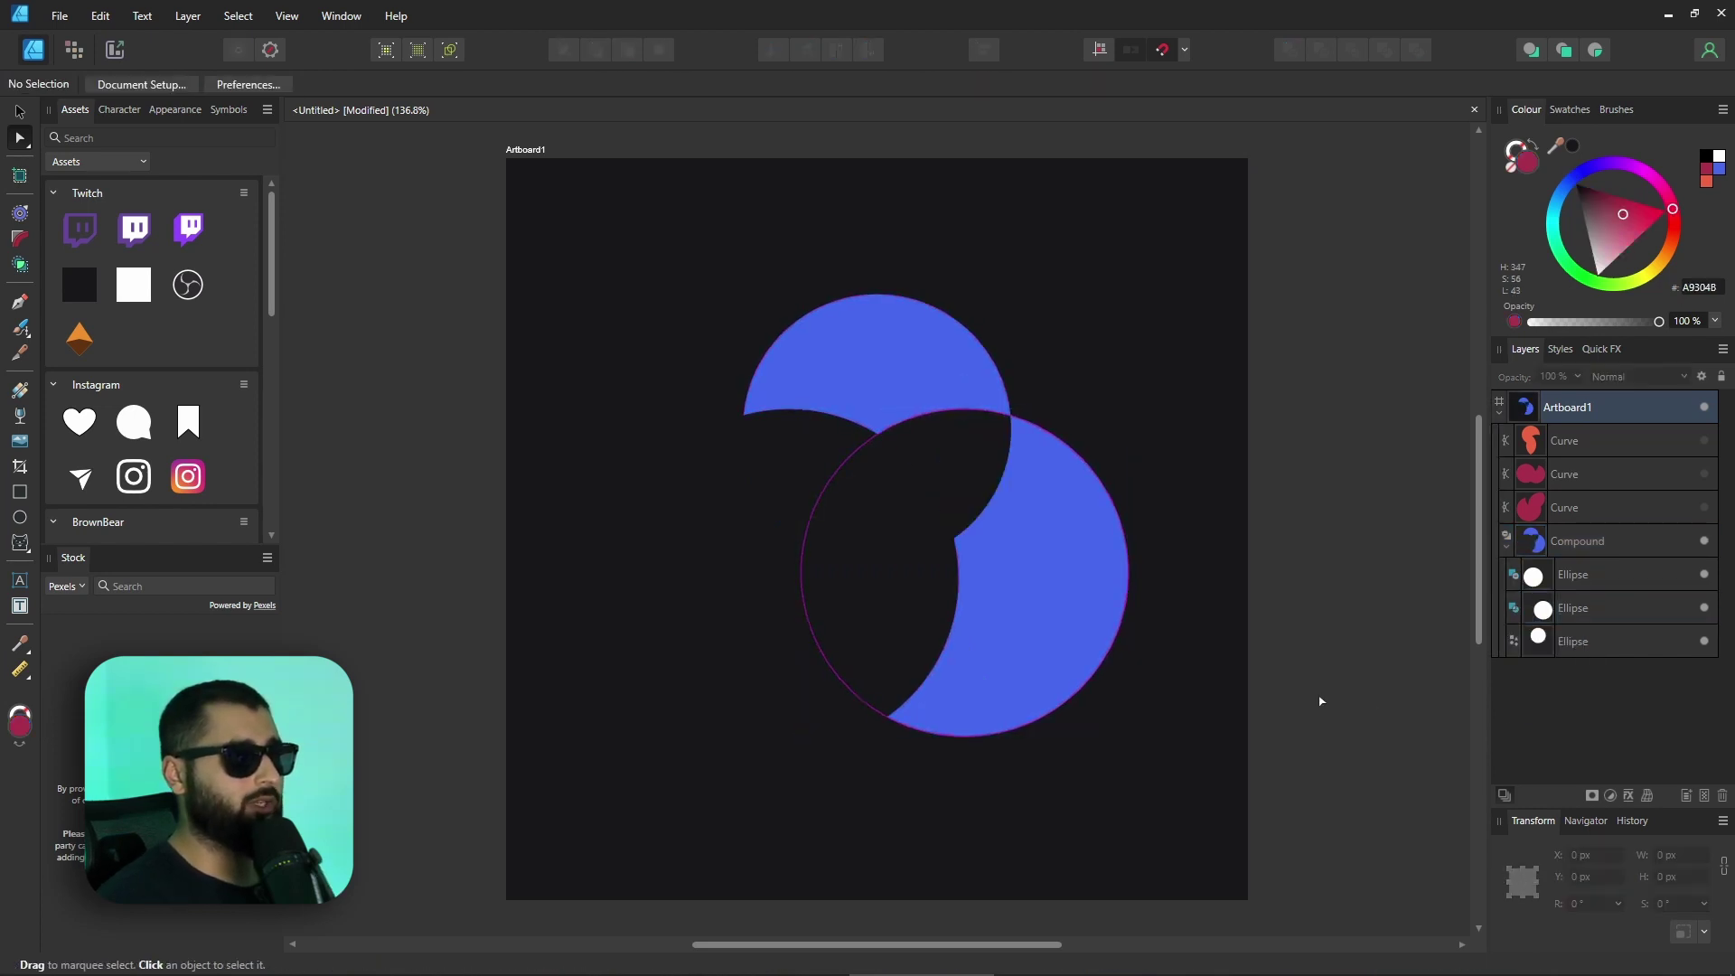
- Move the child circles right and up to reshape the compound's curved bites
left_click(1548, 592)
left_click_drag(880, 596, 1145, 562)
left_click_drag(960, 404, 1001, 286)
left_click_drag(1129, 587, 1104, 614)
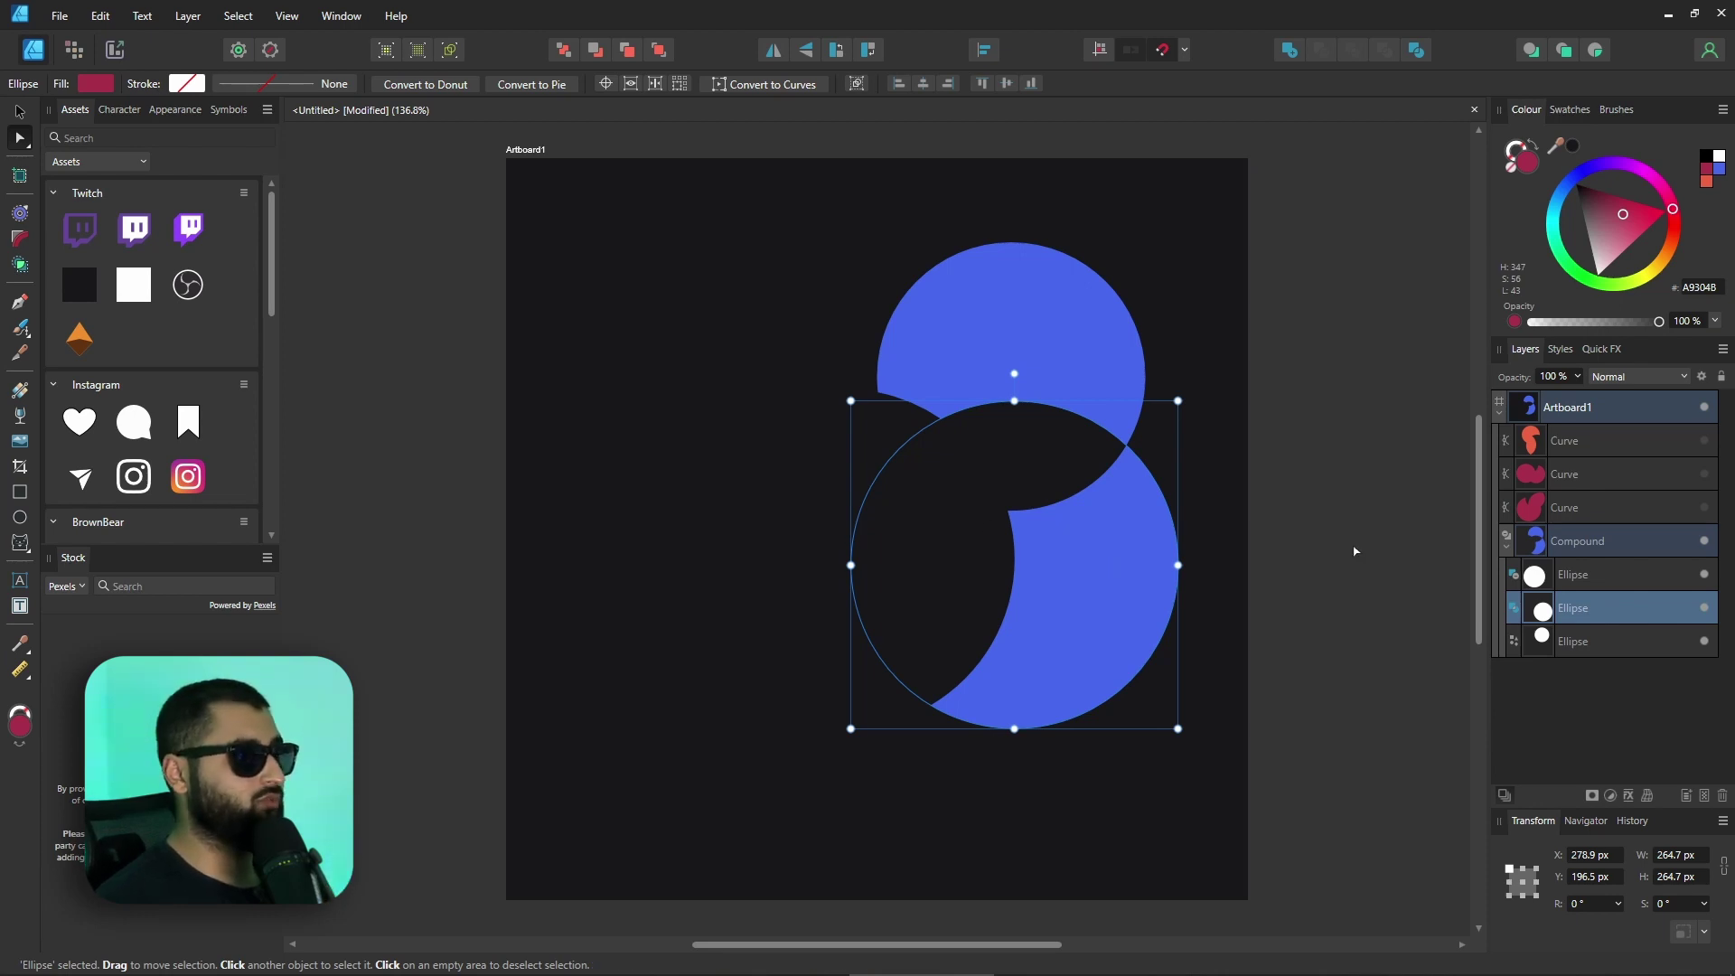
- Hide the blue compound, reveal the three crimson curves and select all three
left_click(1704, 540)
left_click(1704, 507)
left_click(1705, 474)
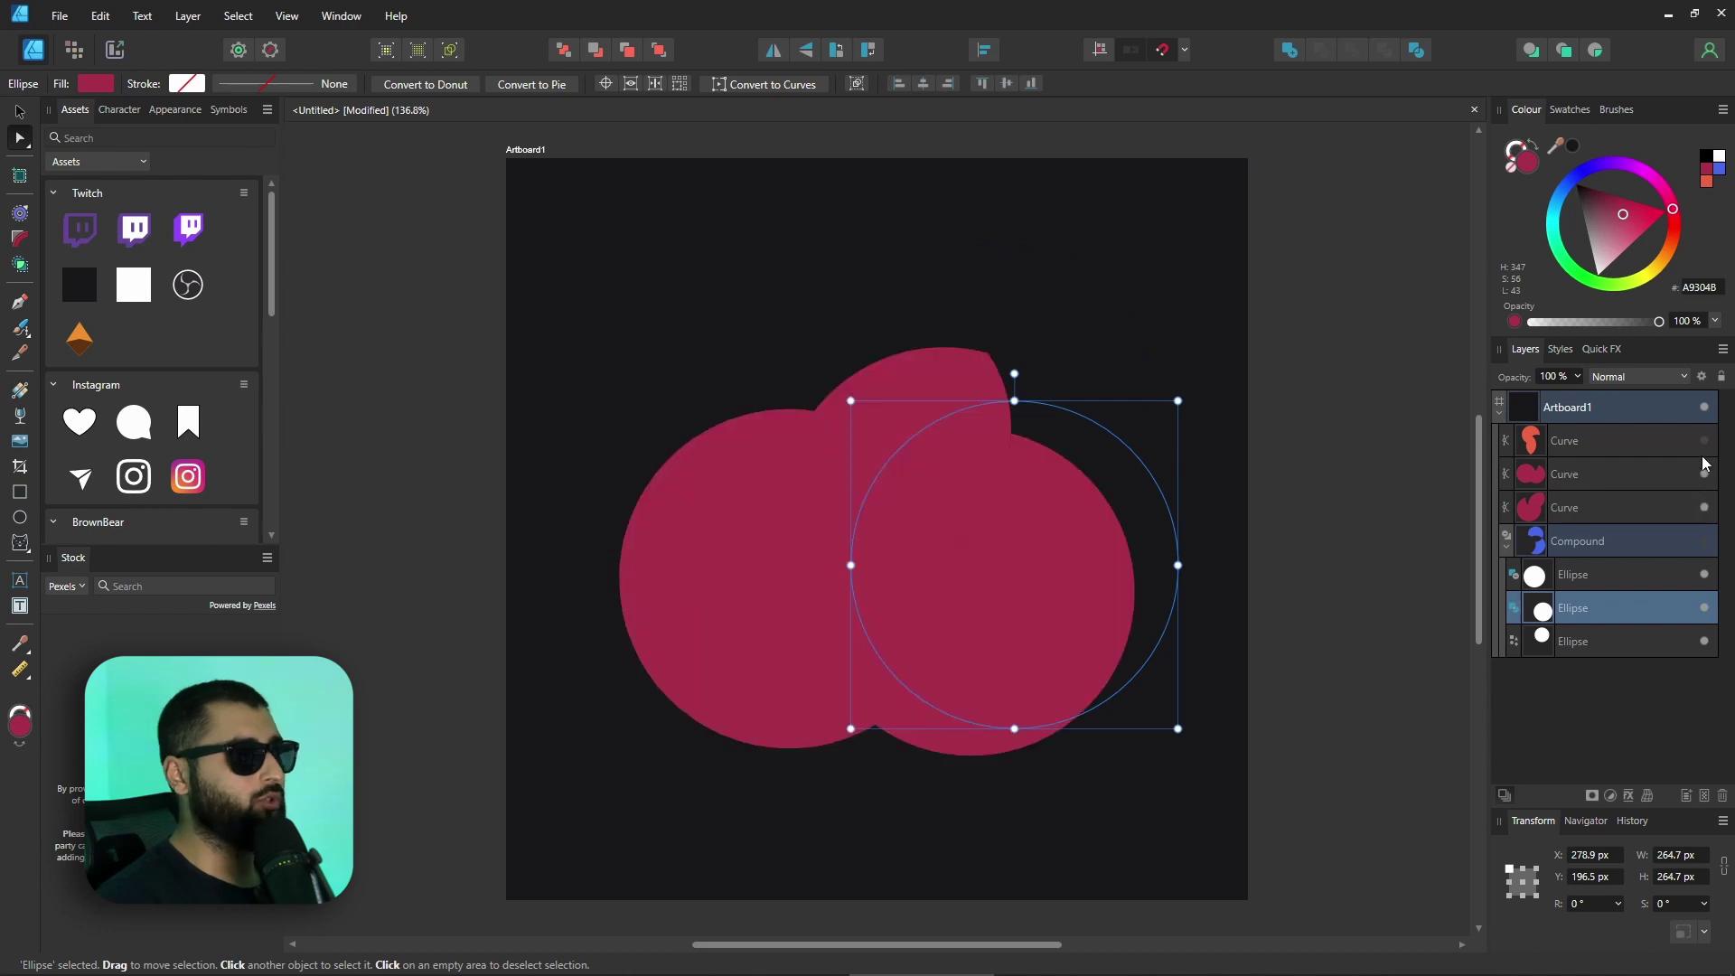
left_click(1705, 440)
left_click(1608, 440)
left_click(1599, 488, "shift")
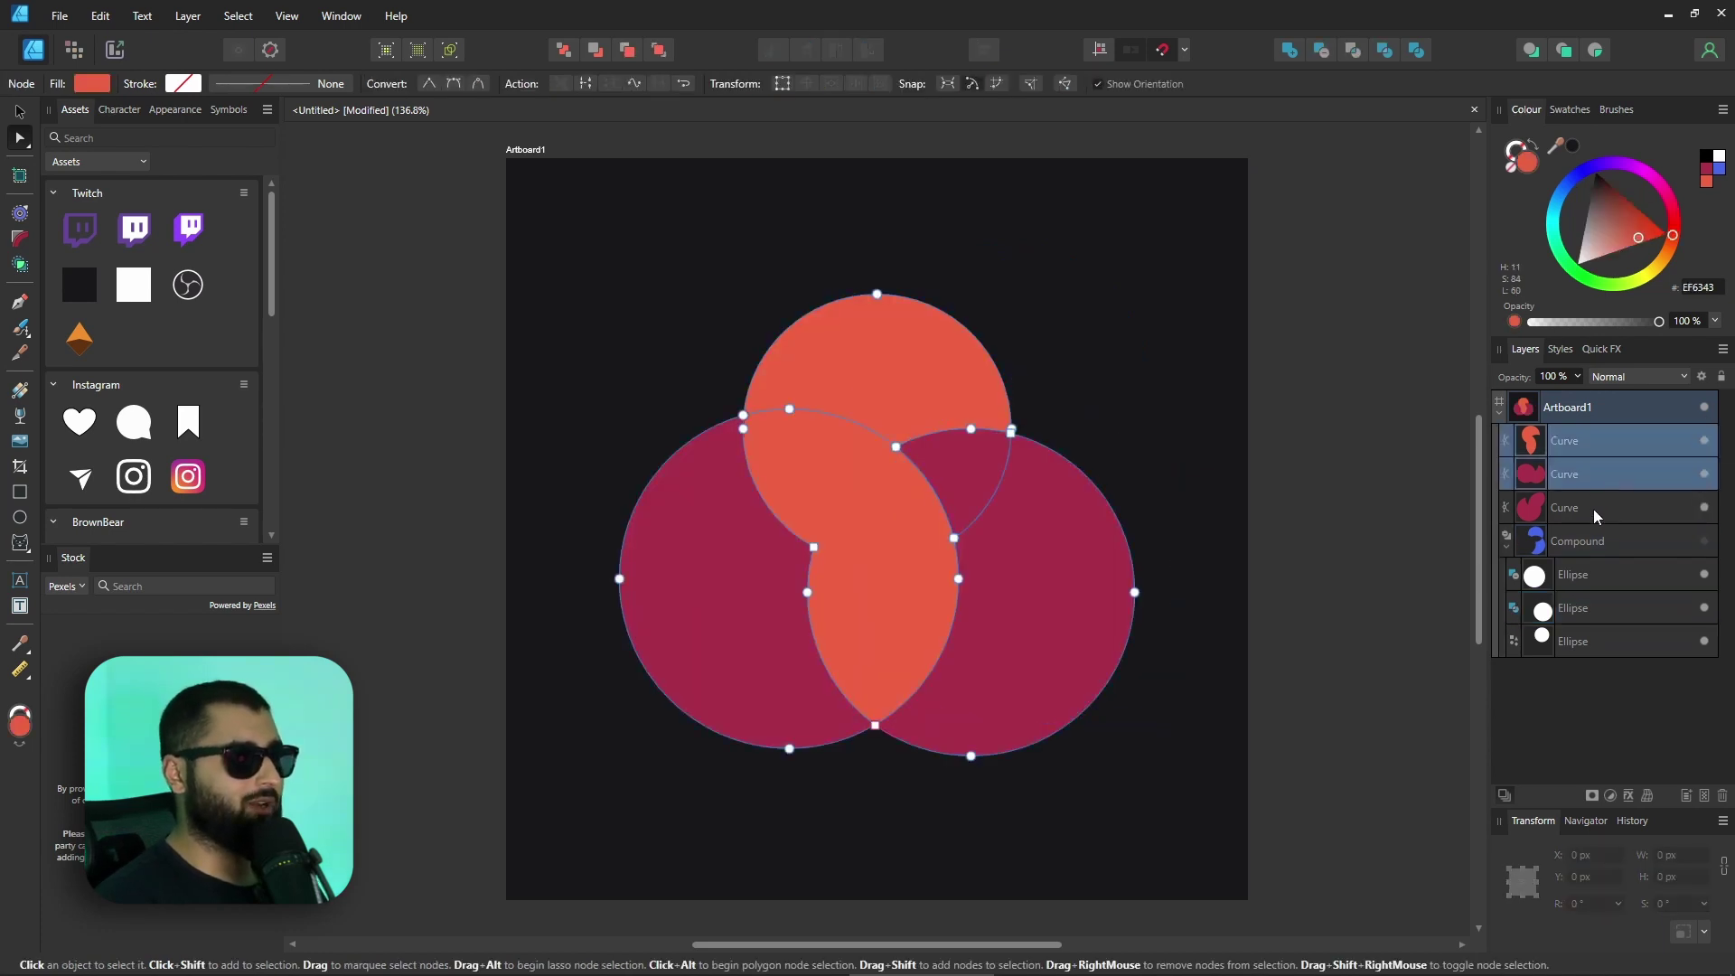
left_click(1592, 508, "shift")
- Use Shape Builder to split off the top overlap, a middle region and the left circle region
left_click(20, 264)
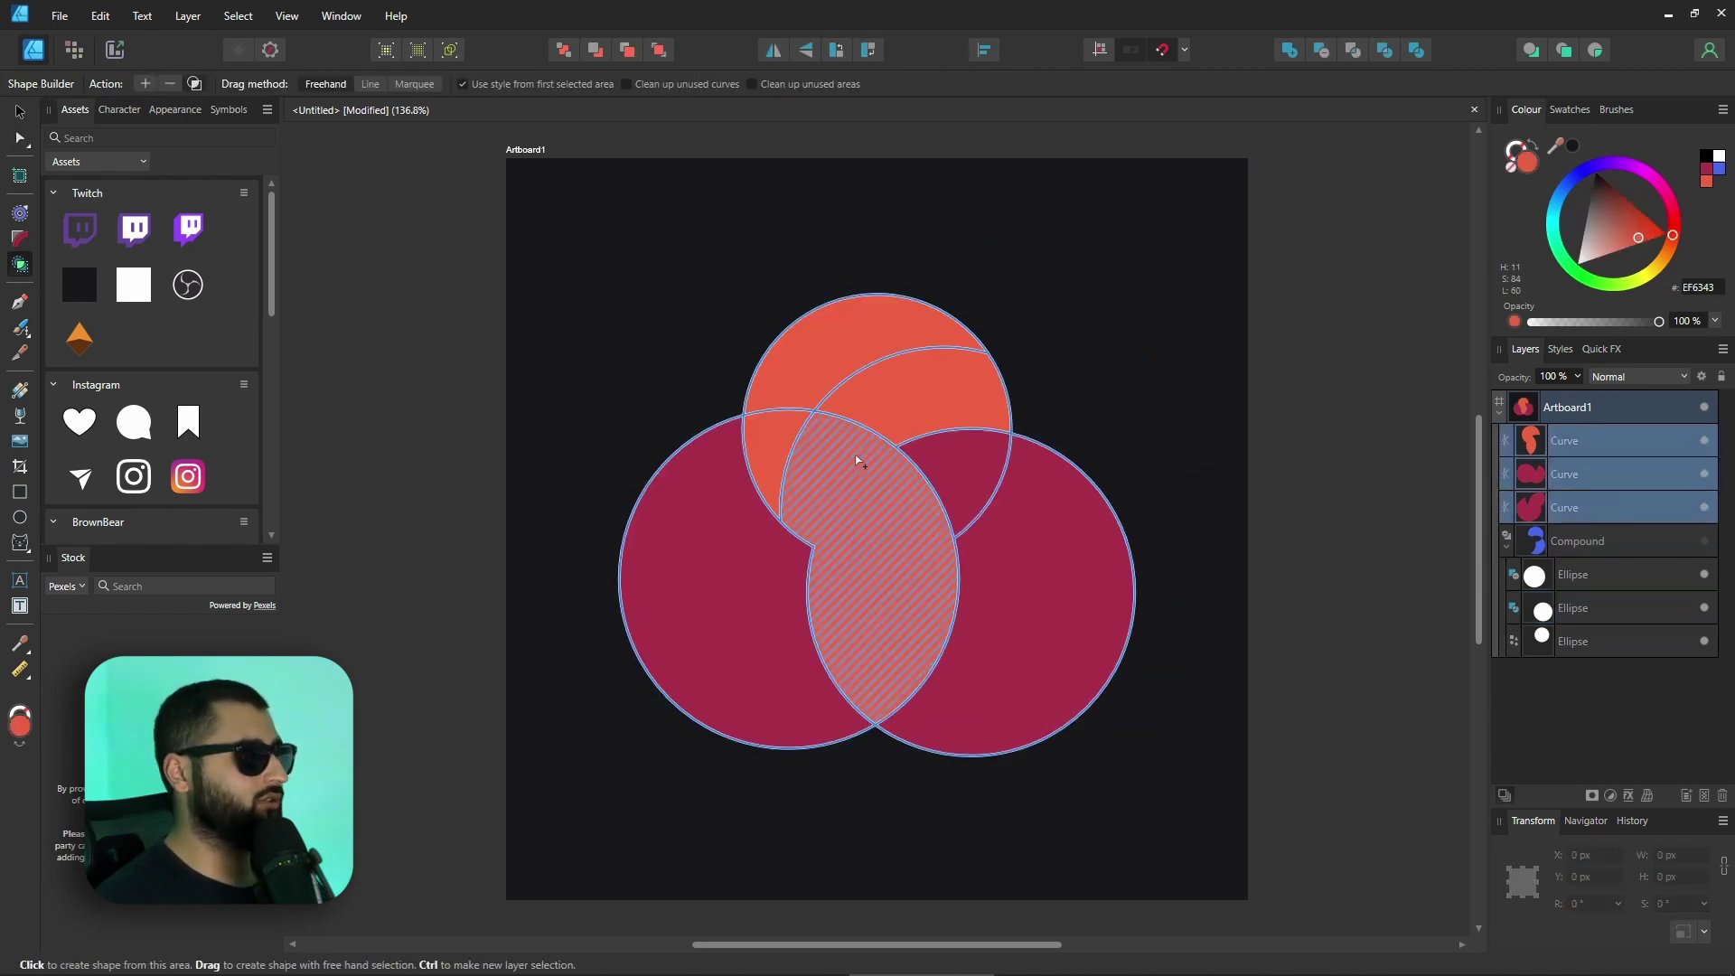
left_click(958, 423)
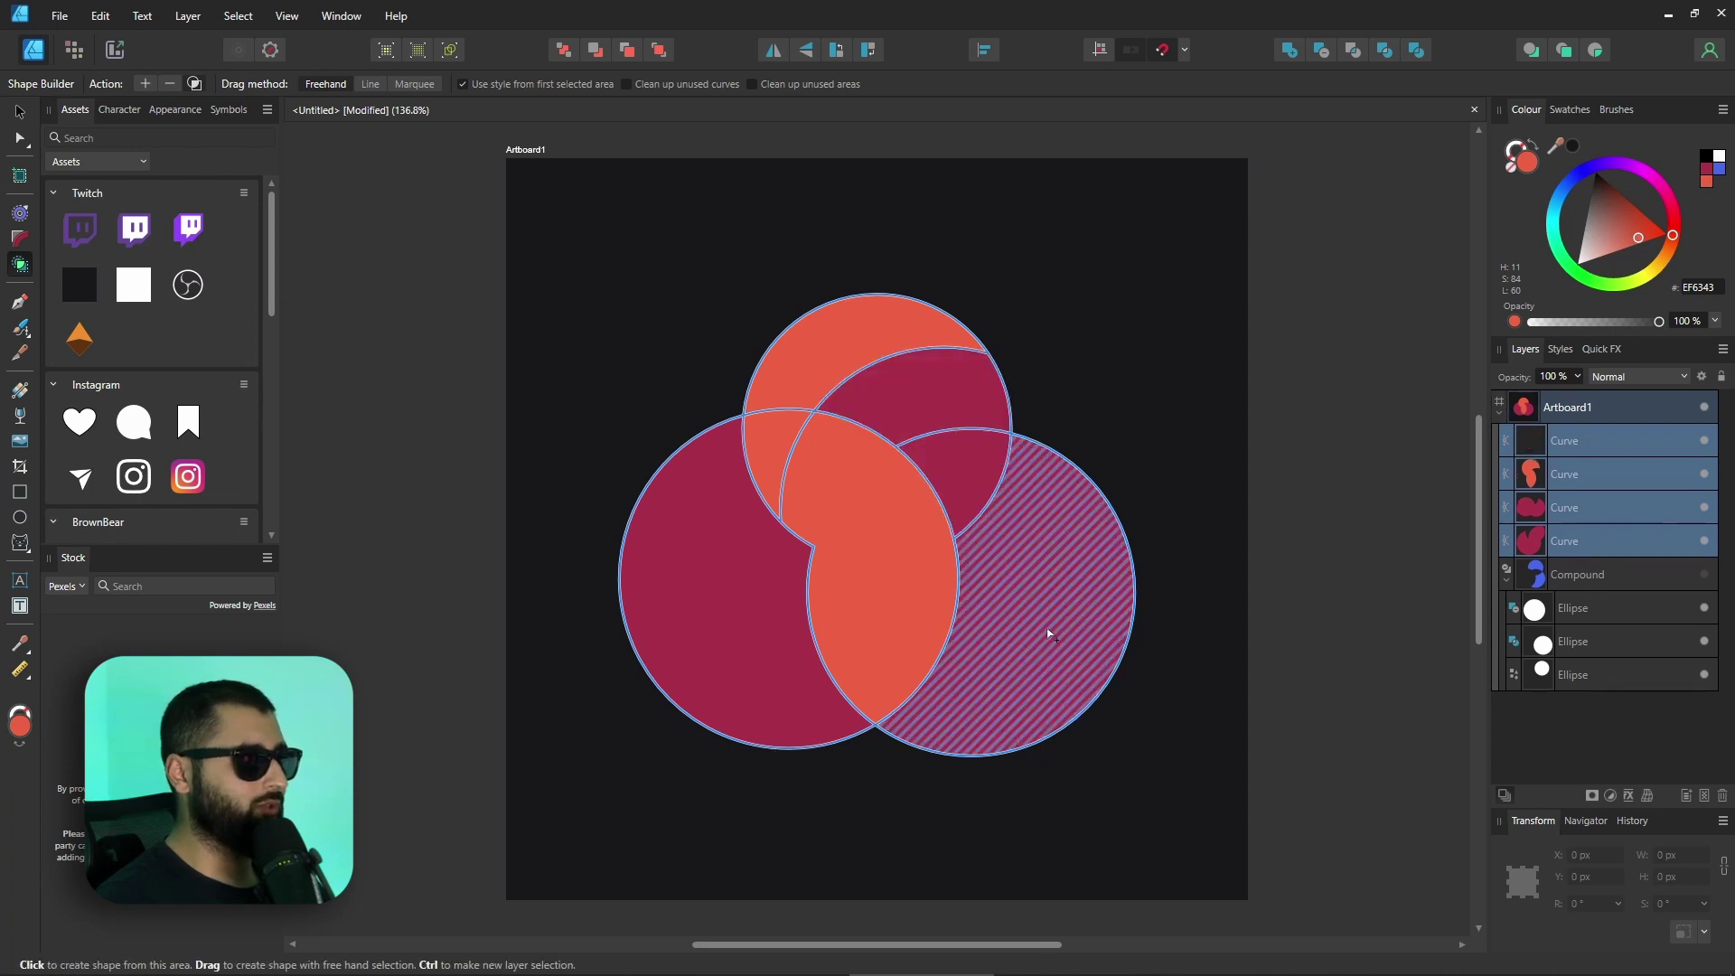
left_click(995, 515)
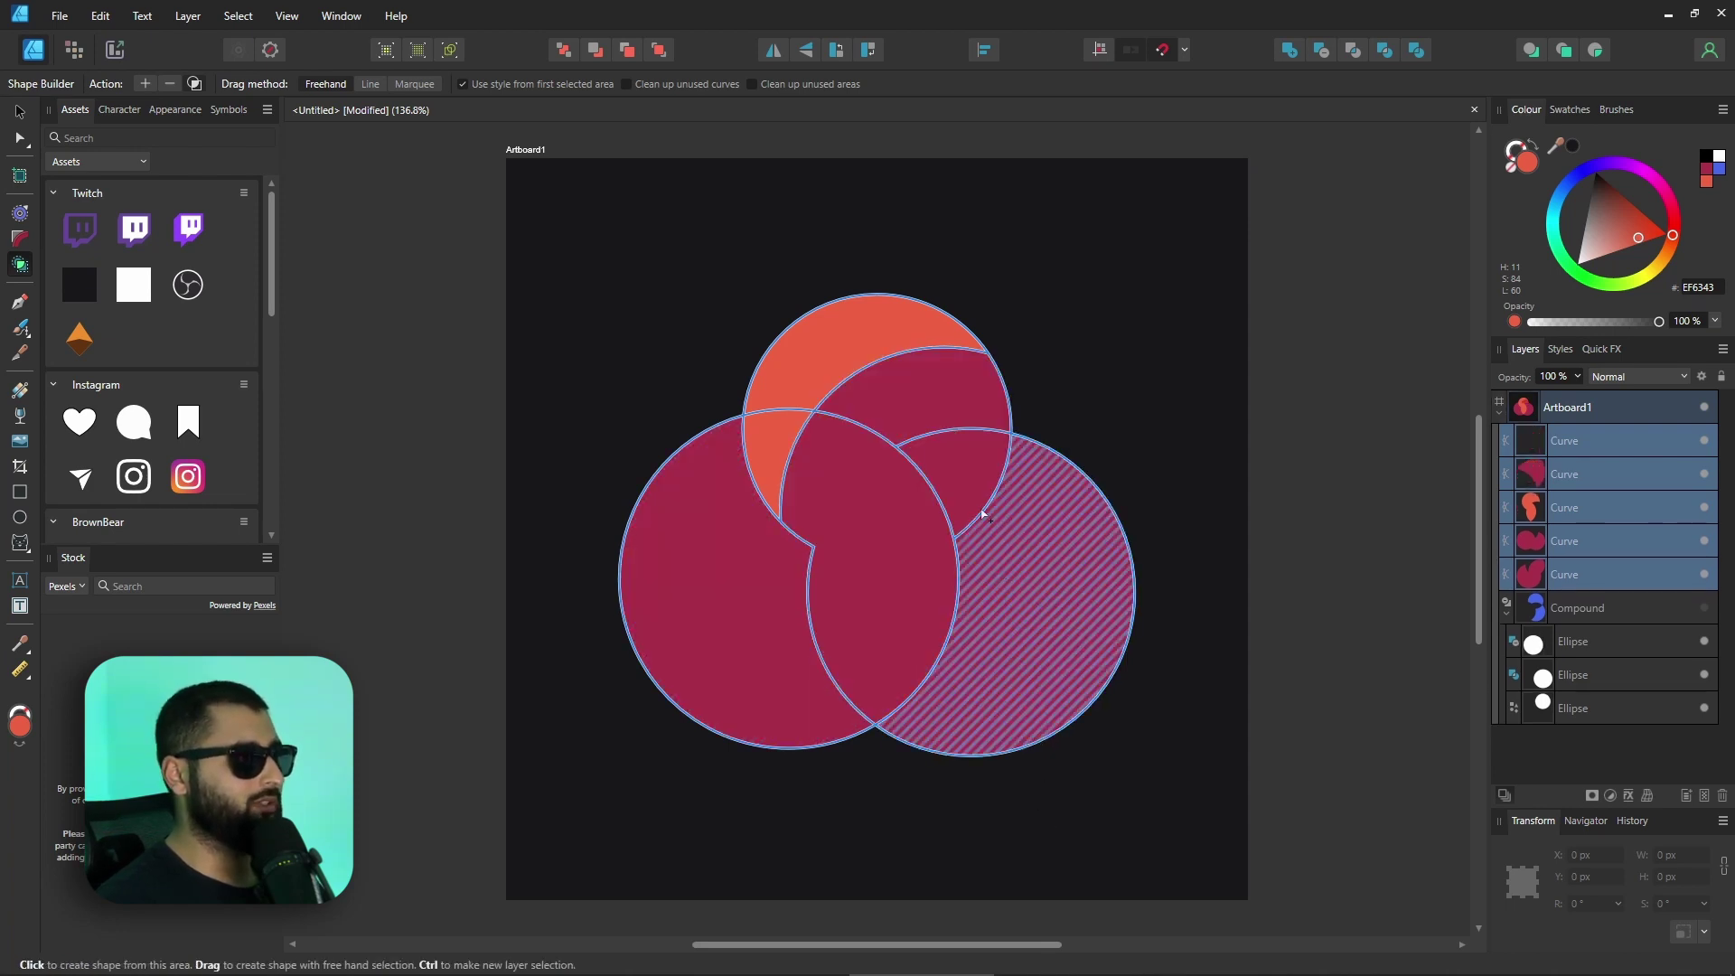
left_click(767, 680)
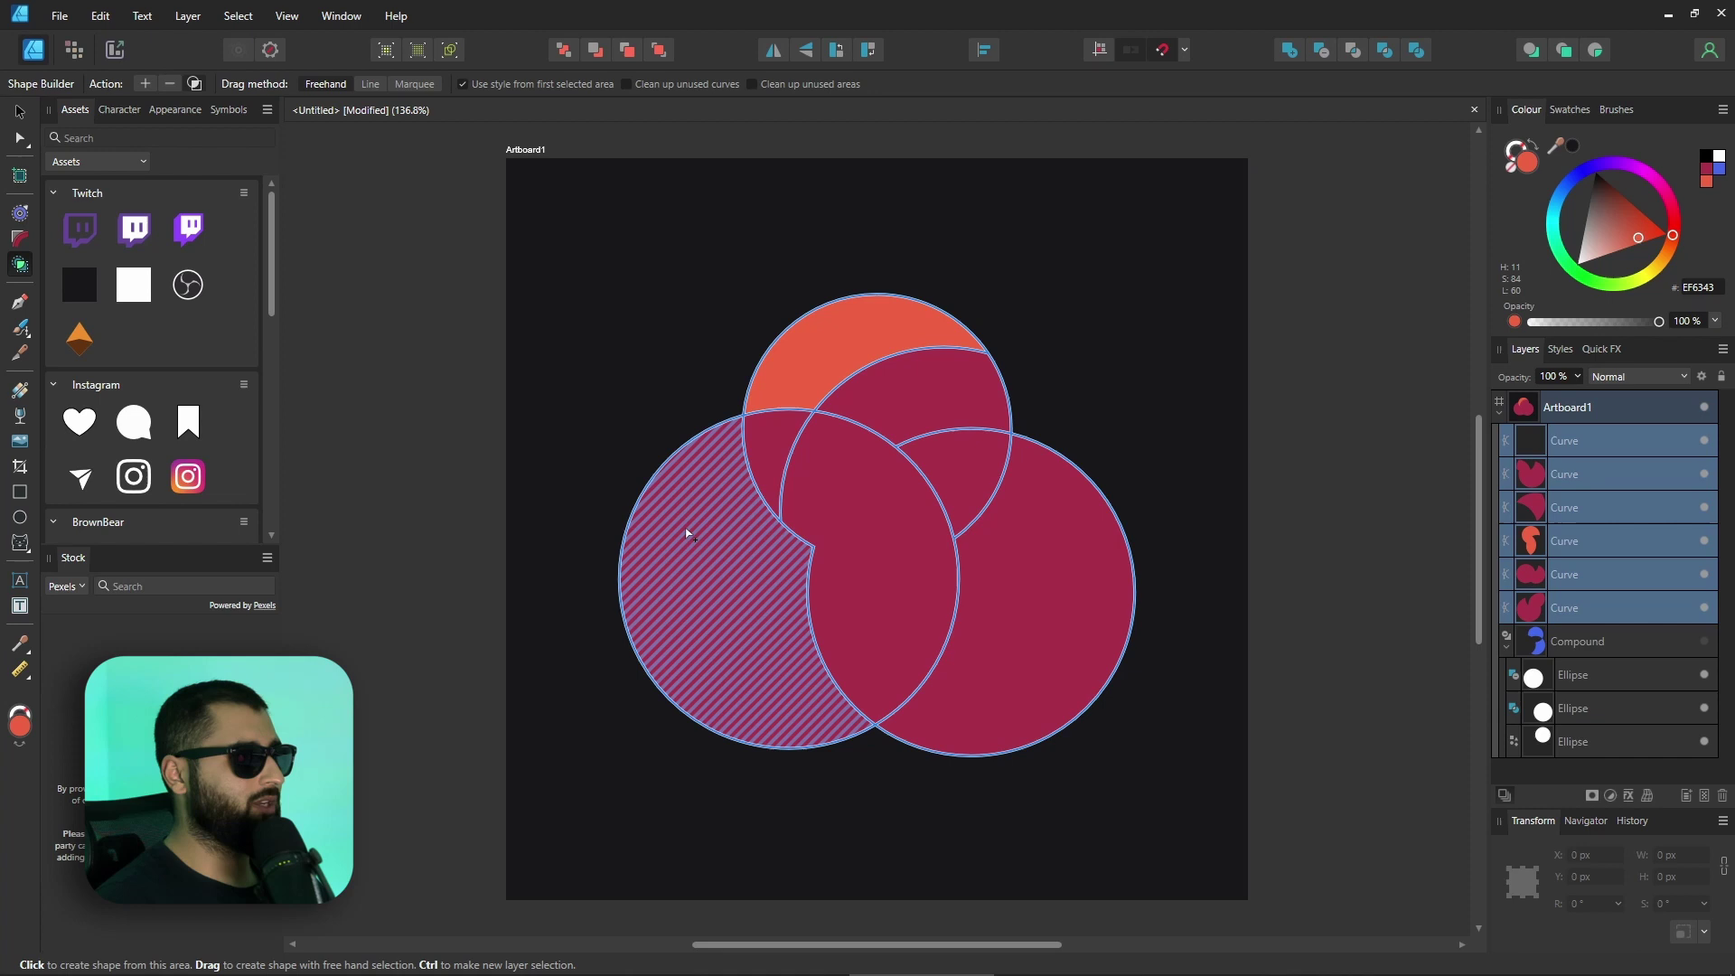
- Lift the top lens piece about 86 px upward, then select the lower shape and unhide the left piece
left_click(20, 110)
left_click(918, 396)
left_click_drag(918, 398, 916, 311)
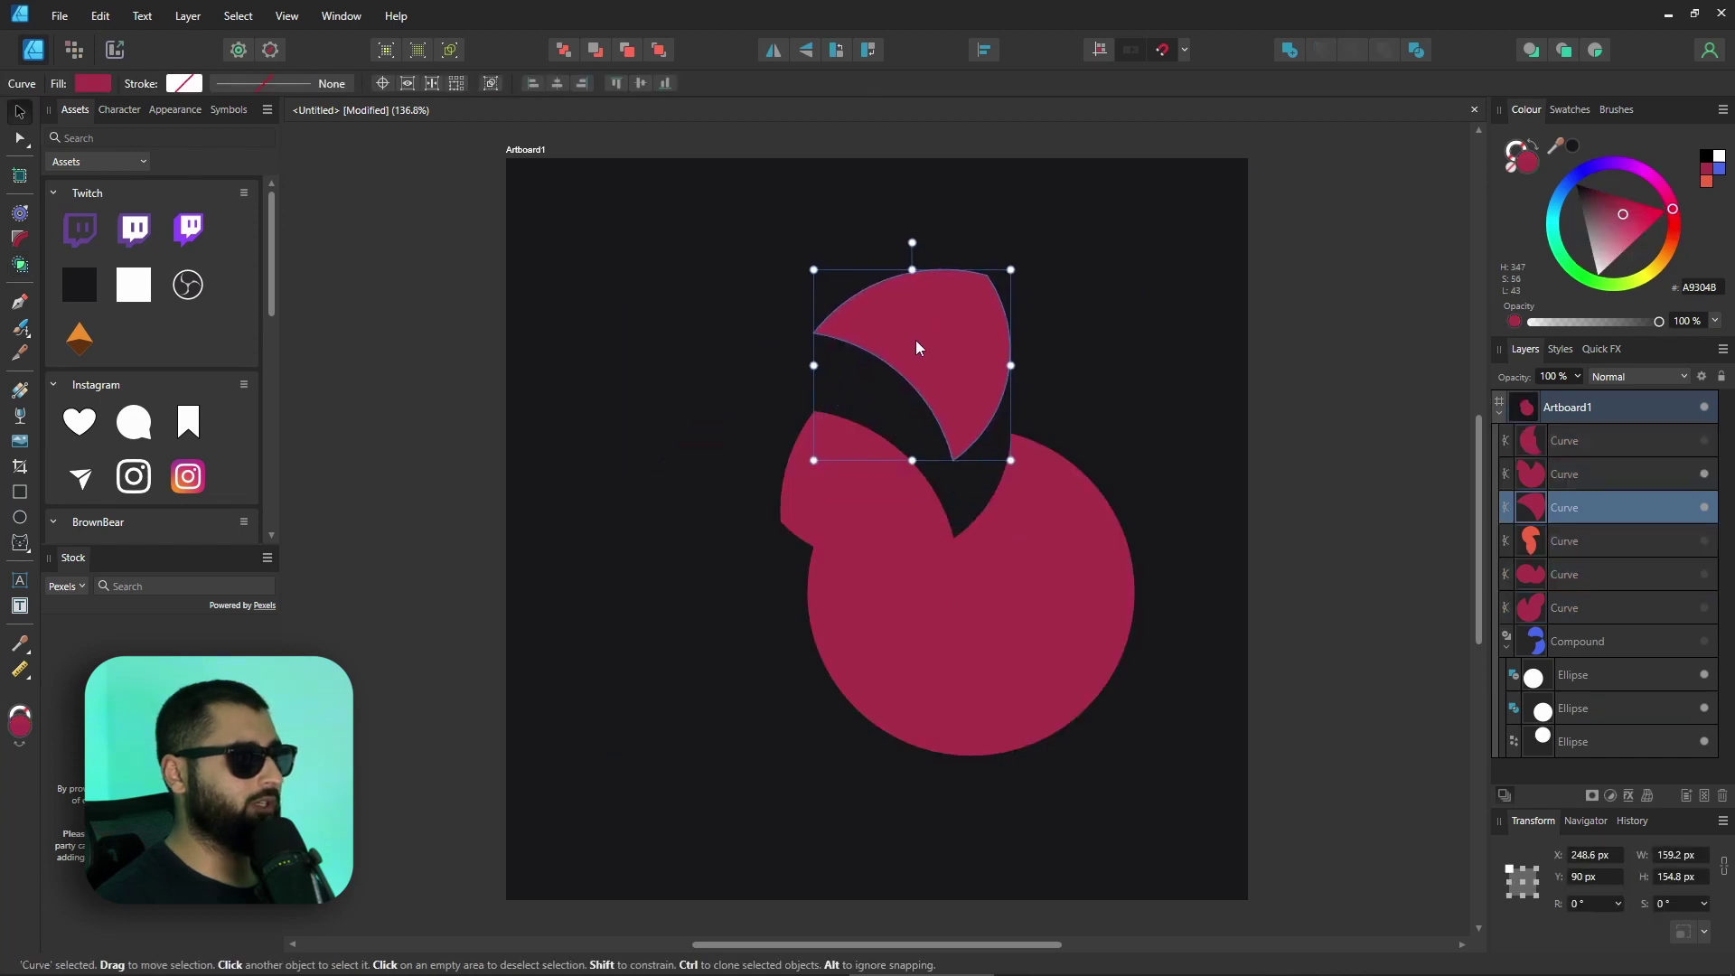
left_click(1005, 598)
left_click(1705, 441)
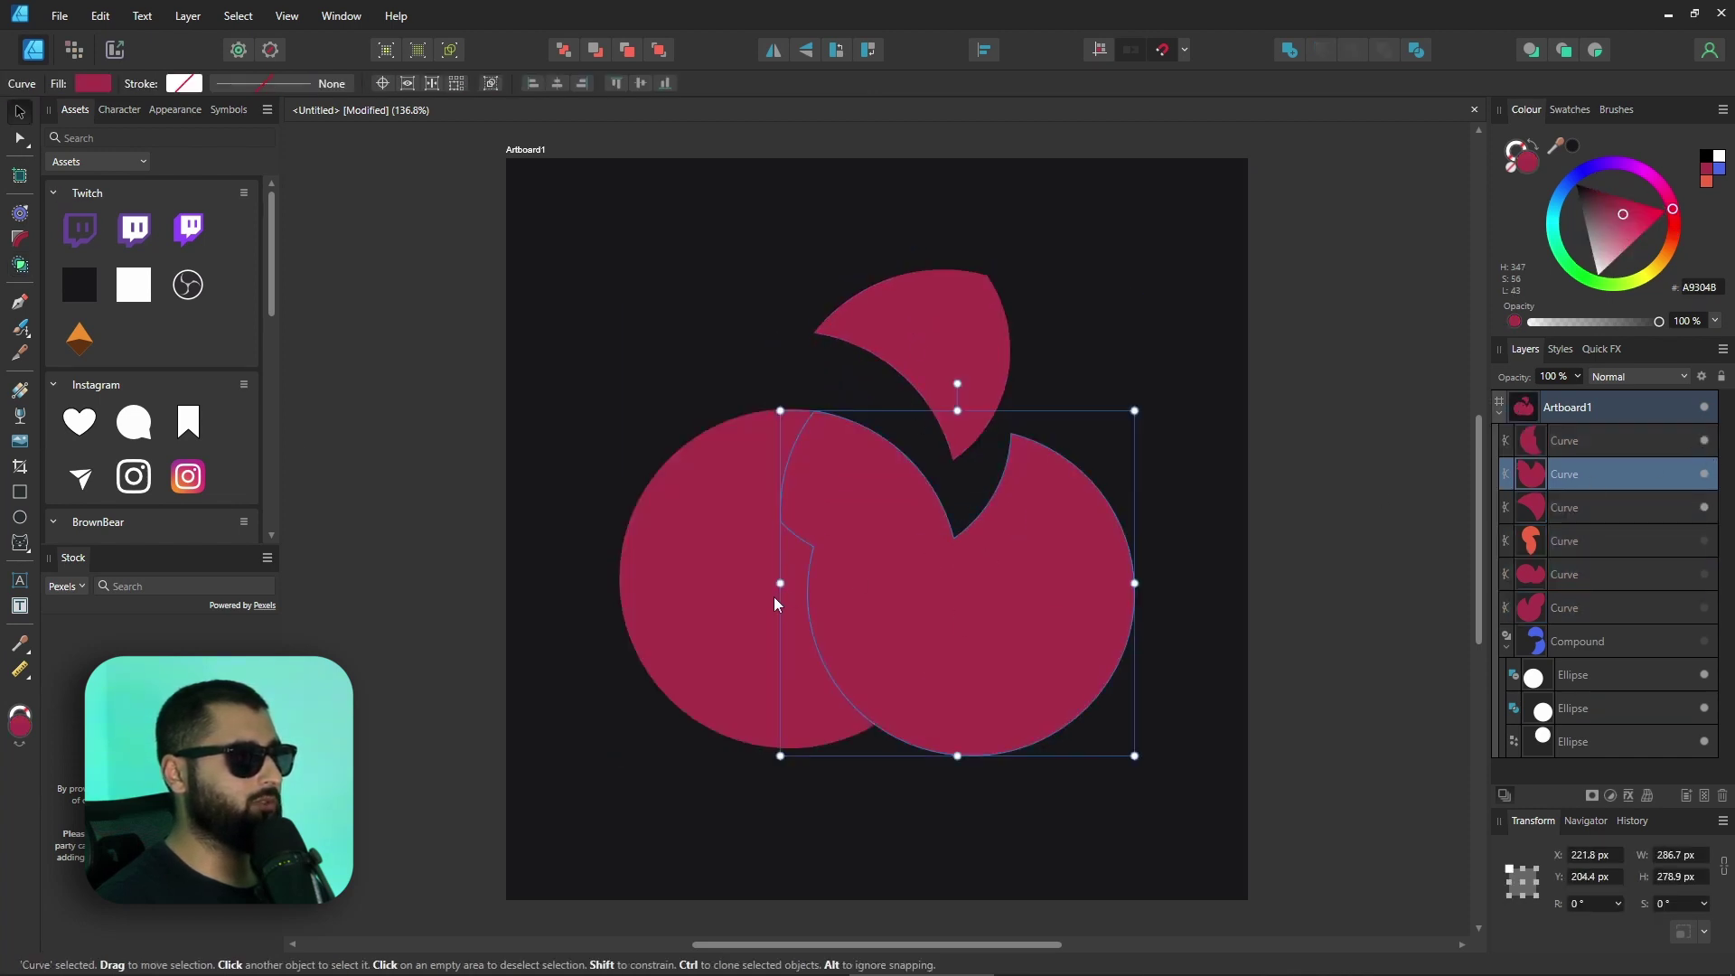